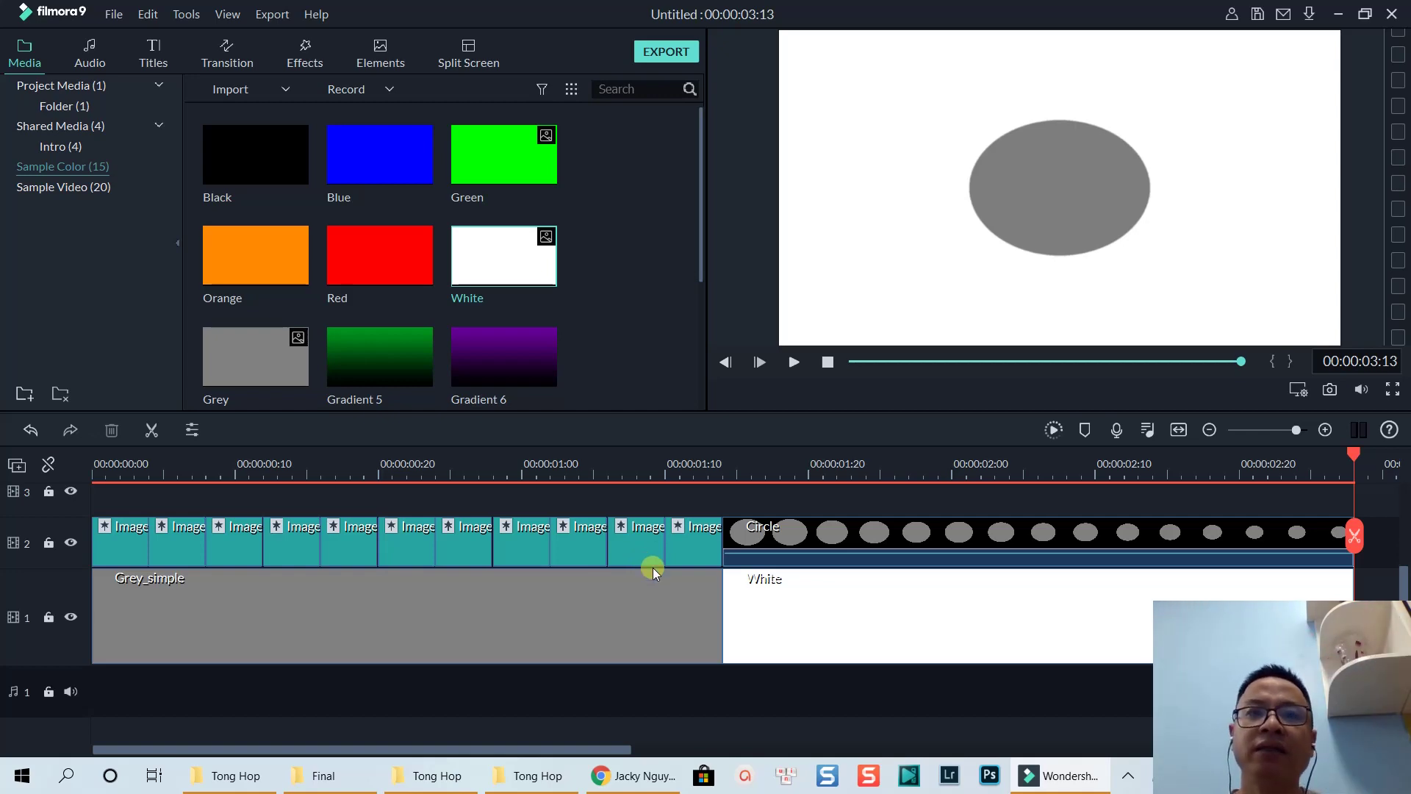
# Switch to the browser to show the viewer's circle zoom request on YouTube, then return to Filmora9 and play the existing example animation
pyautogui.click(637, 773)
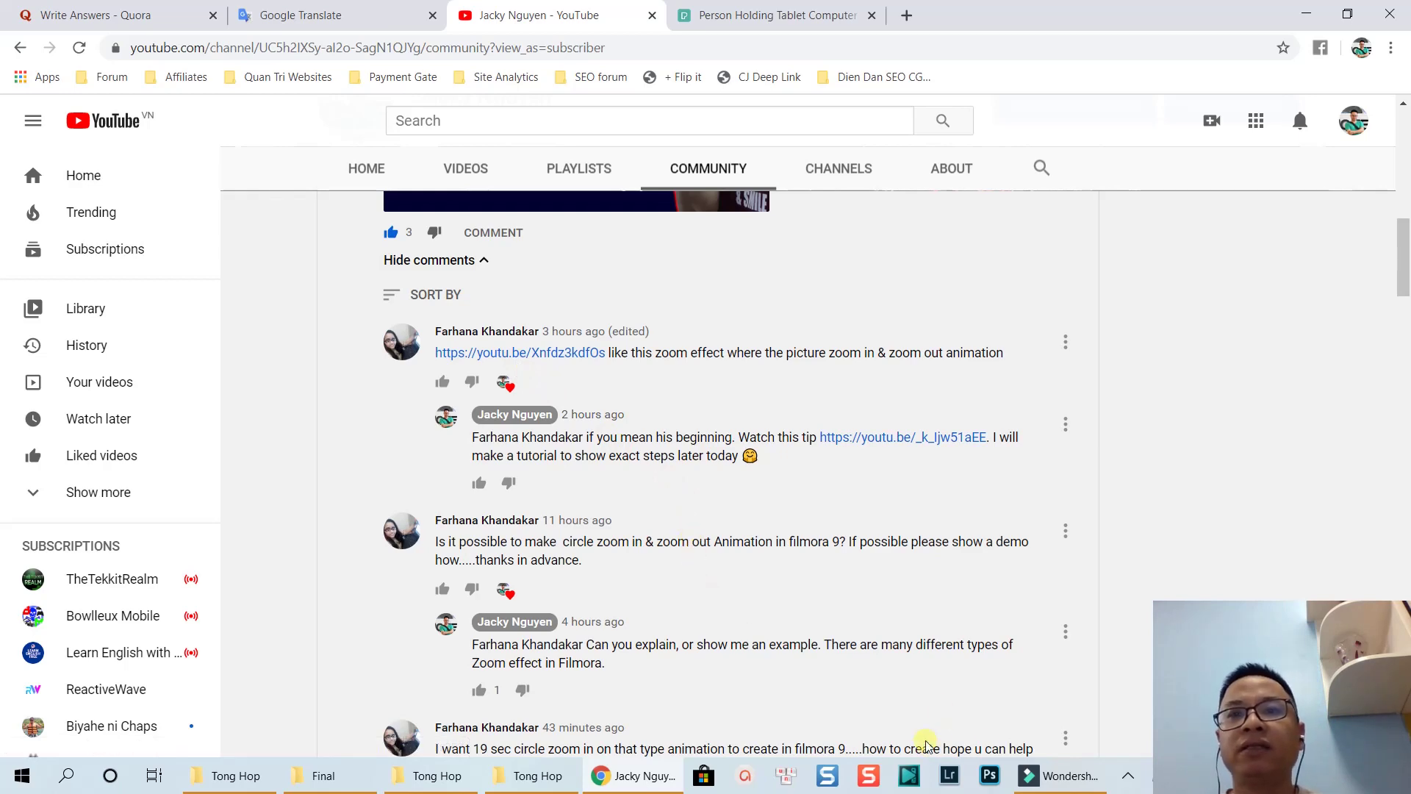
pyautogui.click(1073, 778)
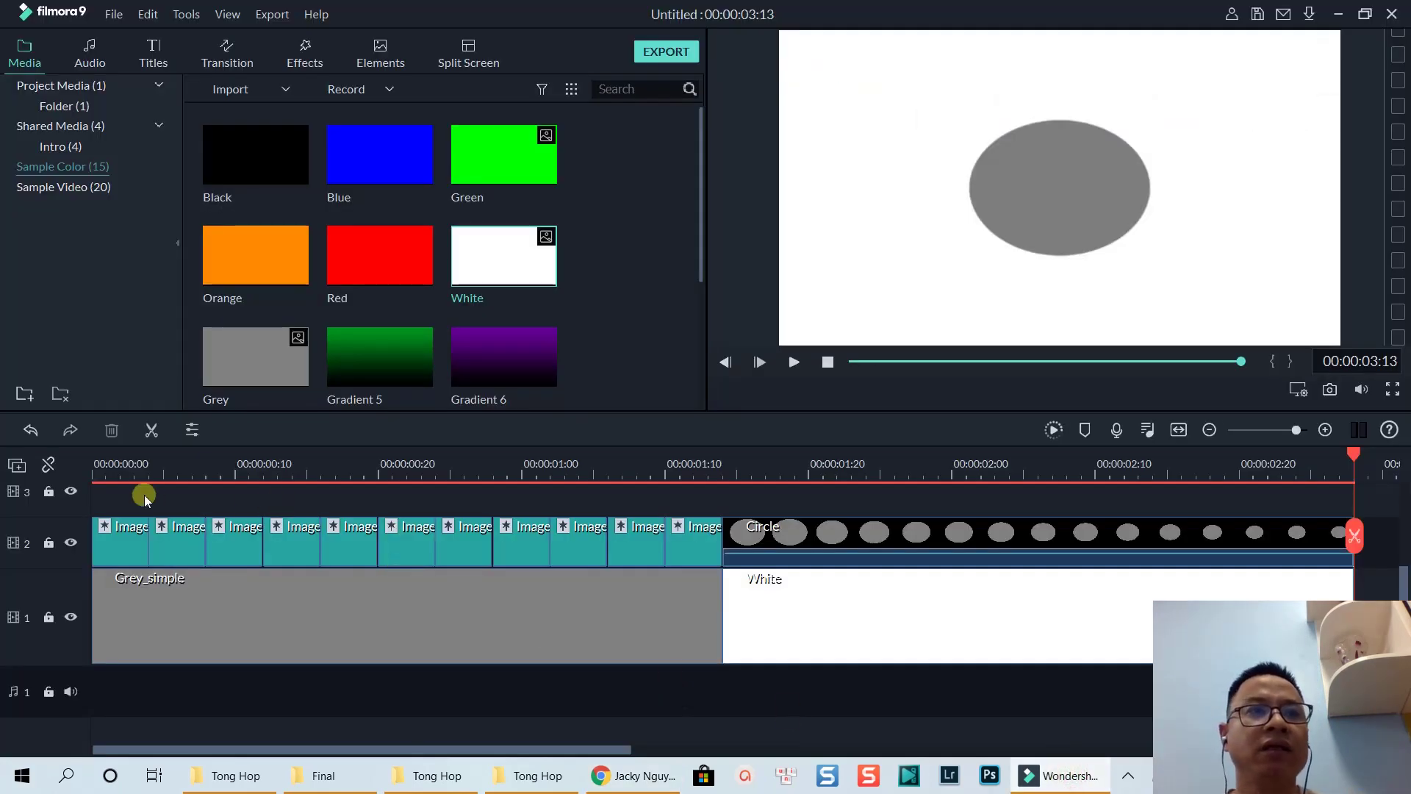
pyautogui.click(96, 468)
pyautogui.press('space')
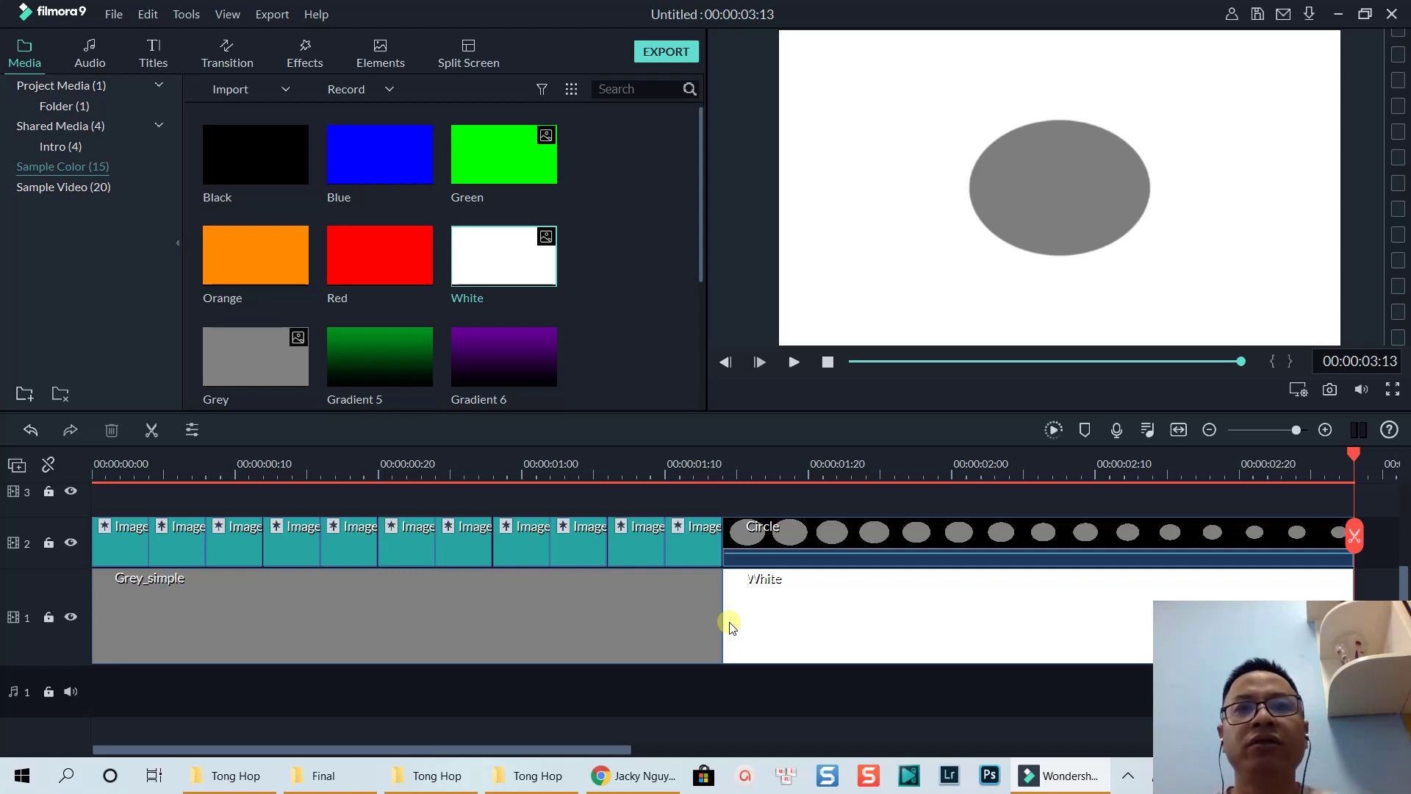
# Delete all clips and effects from the timeline
pyautogui.click(672, 622)
pyautogui.hotkey('ctrl', 'a')
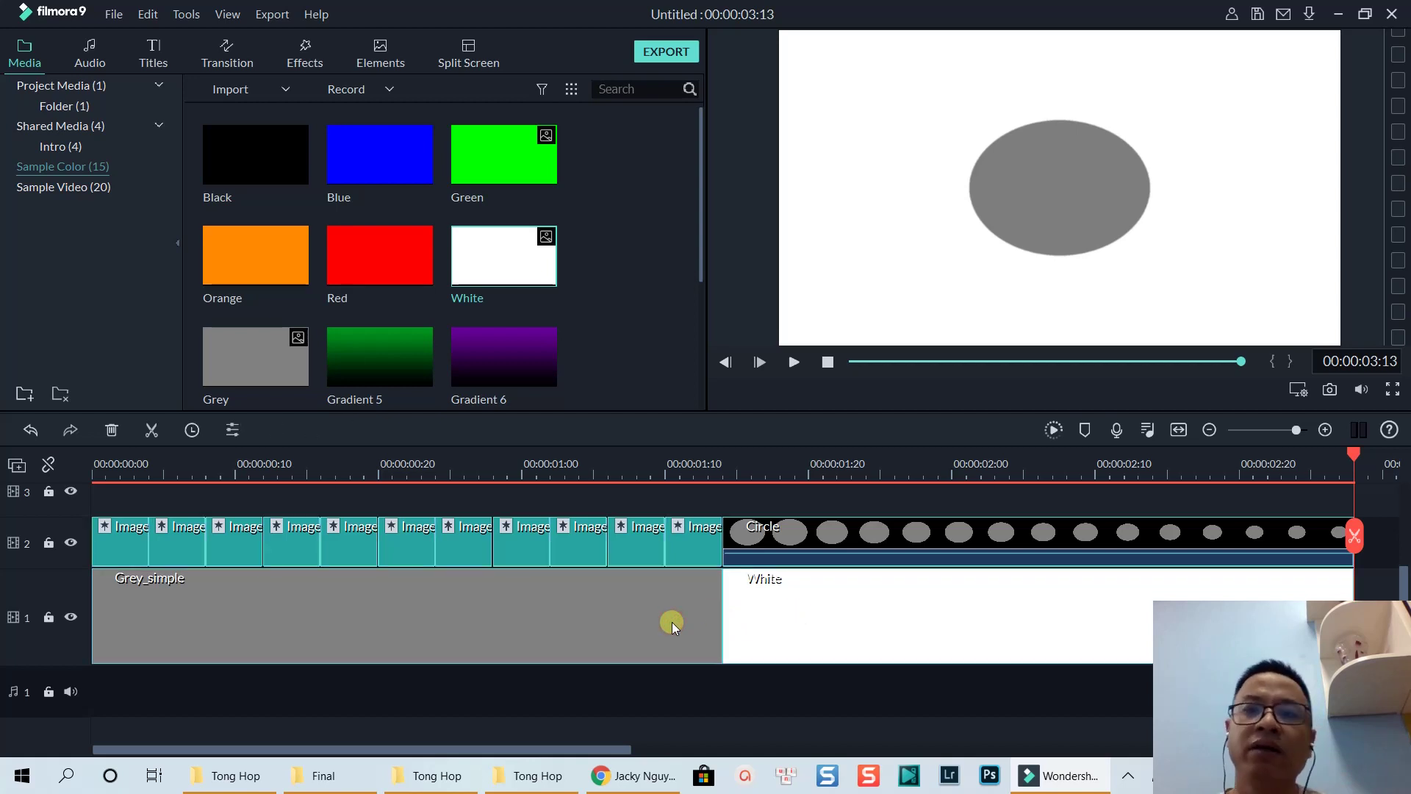
pyautogui.press('Delete')
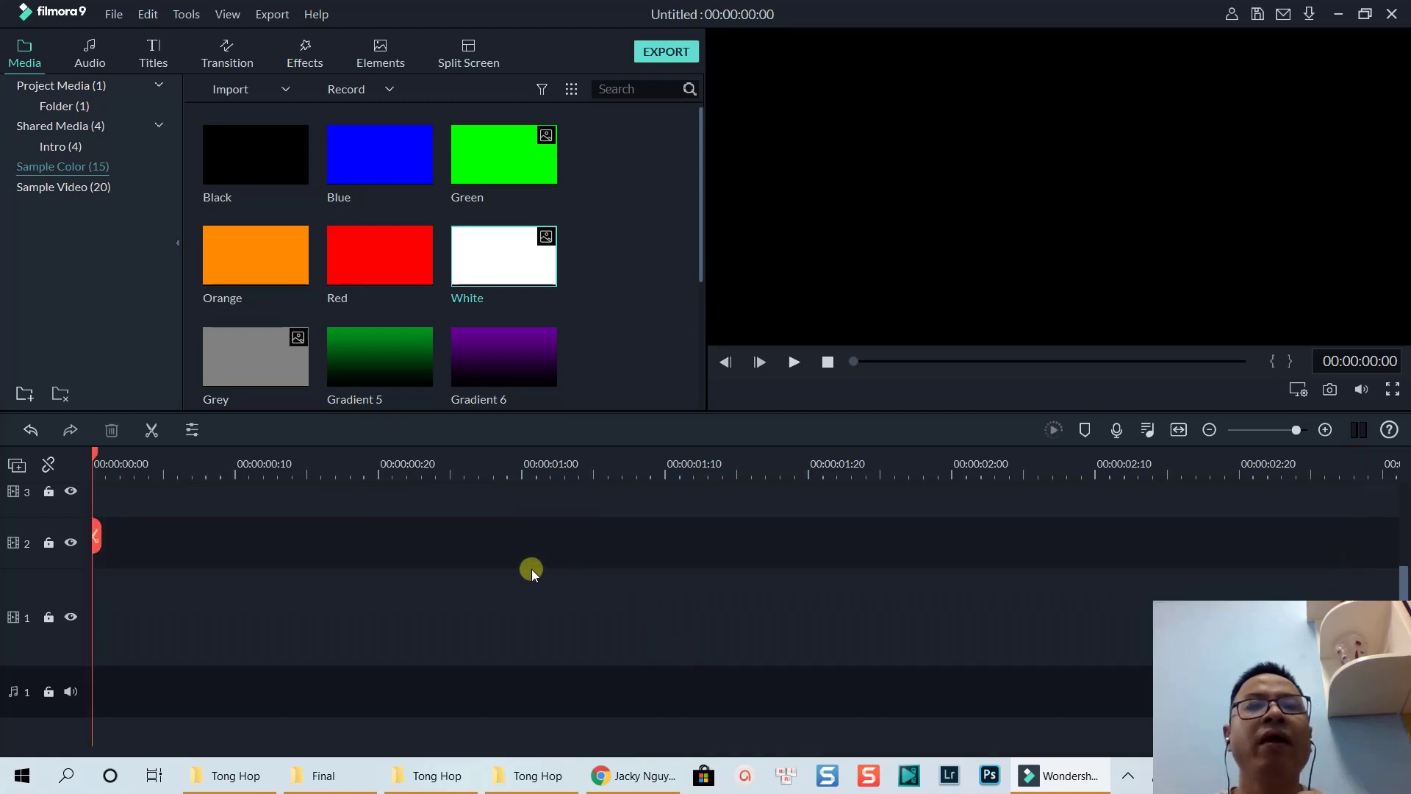
# Add the Image Mask utility effect at the start of video track 1
pyautogui.moveTo(302, 370)
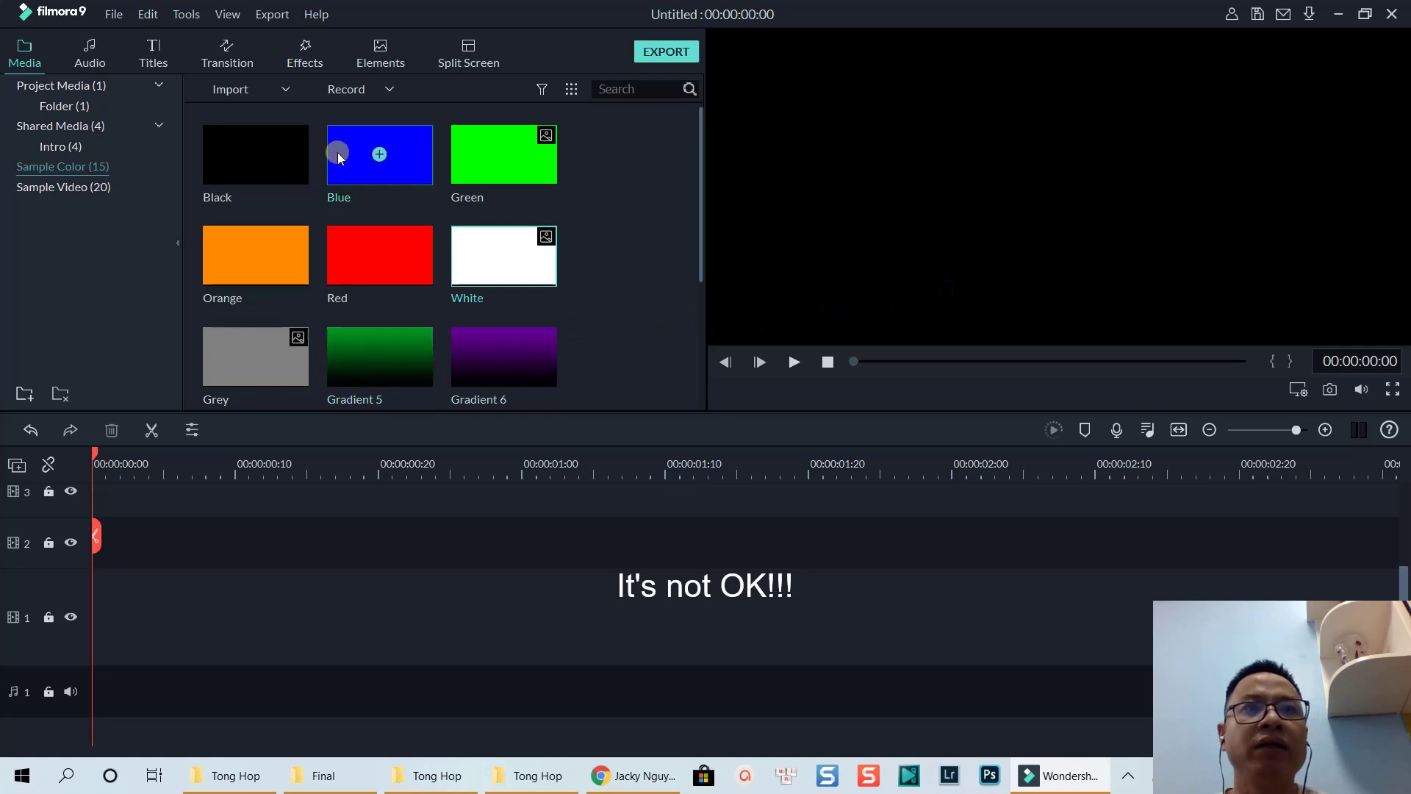
pyautogui.click(302, 65)
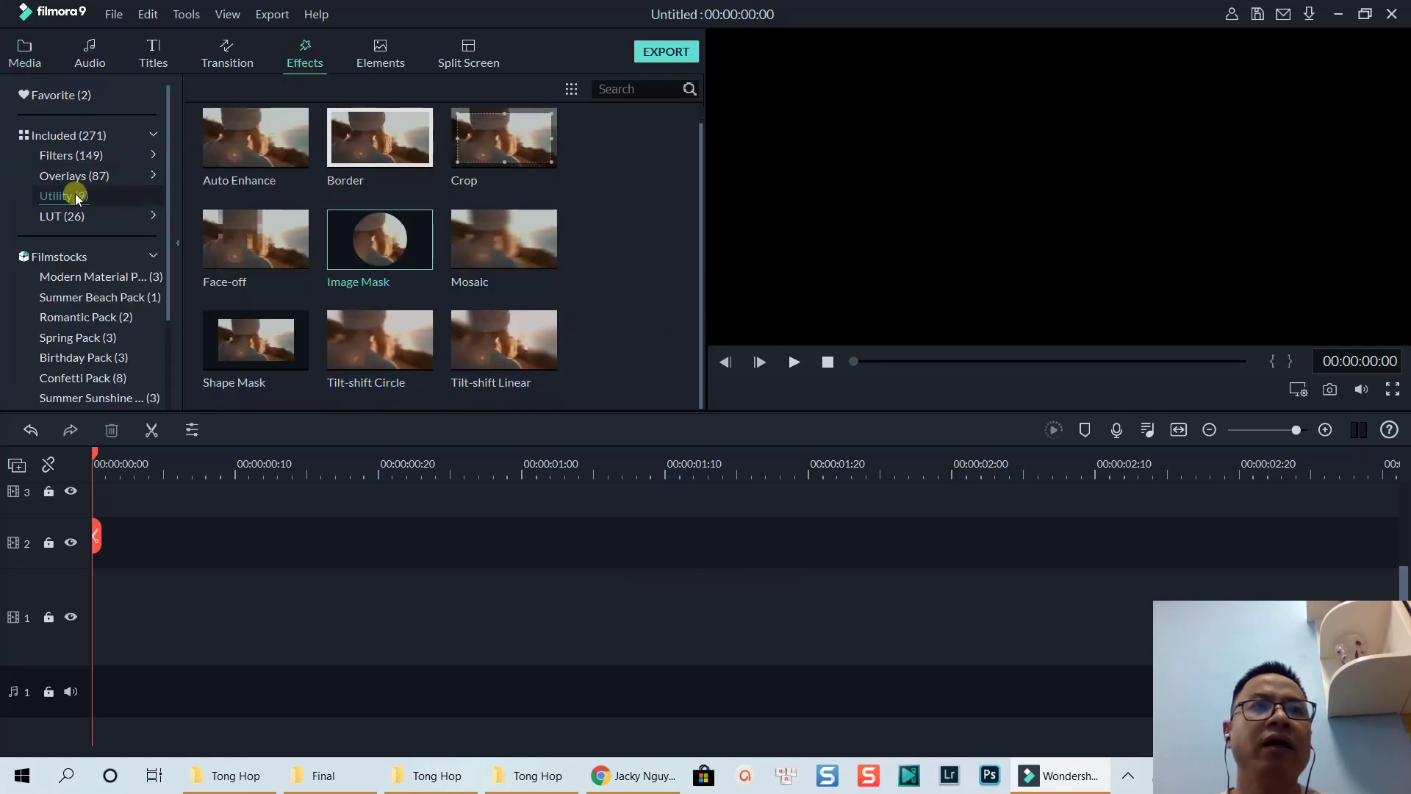
pyautogui.moveTo(364, 249)
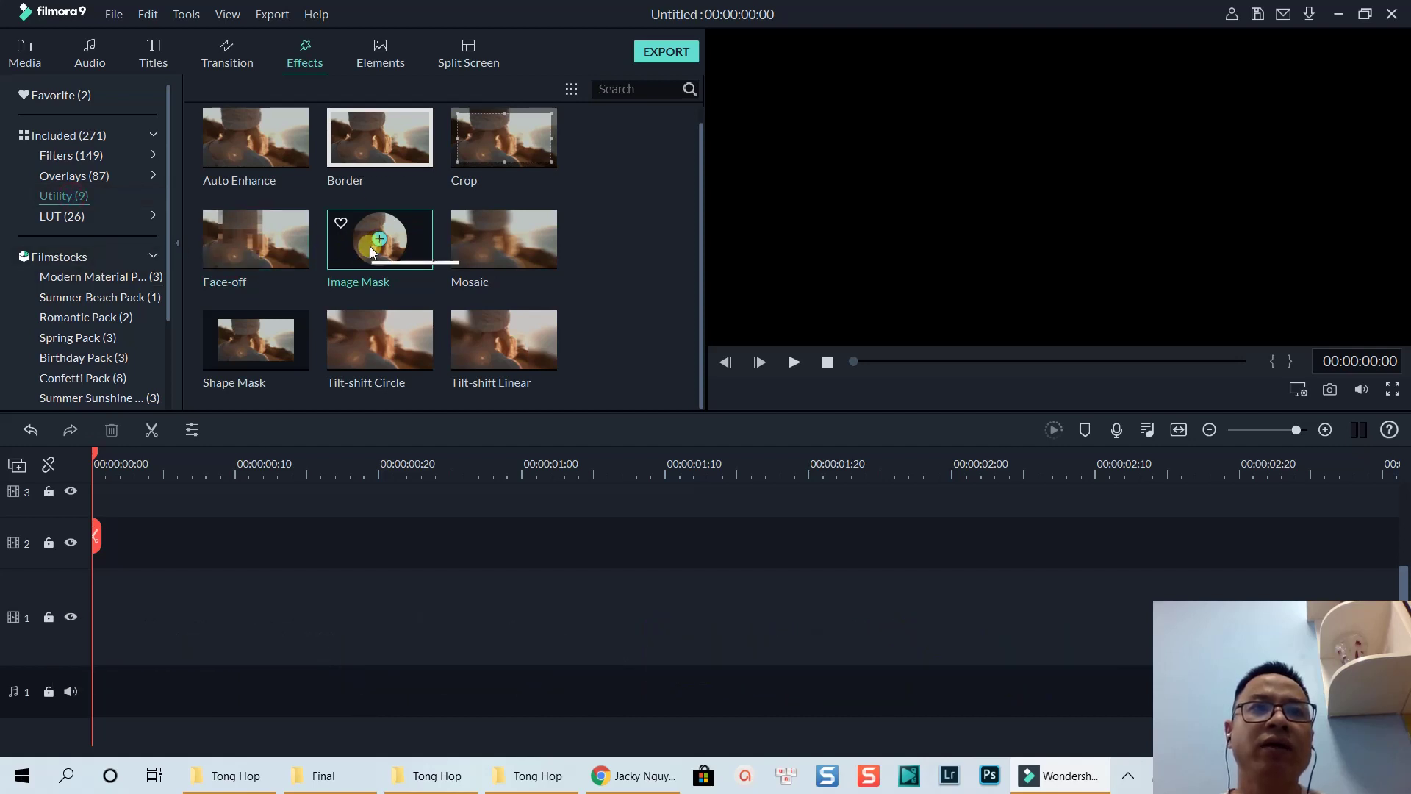
pyautogui.moveTo(361, 259); pyautogui.dragTo(97, 615)
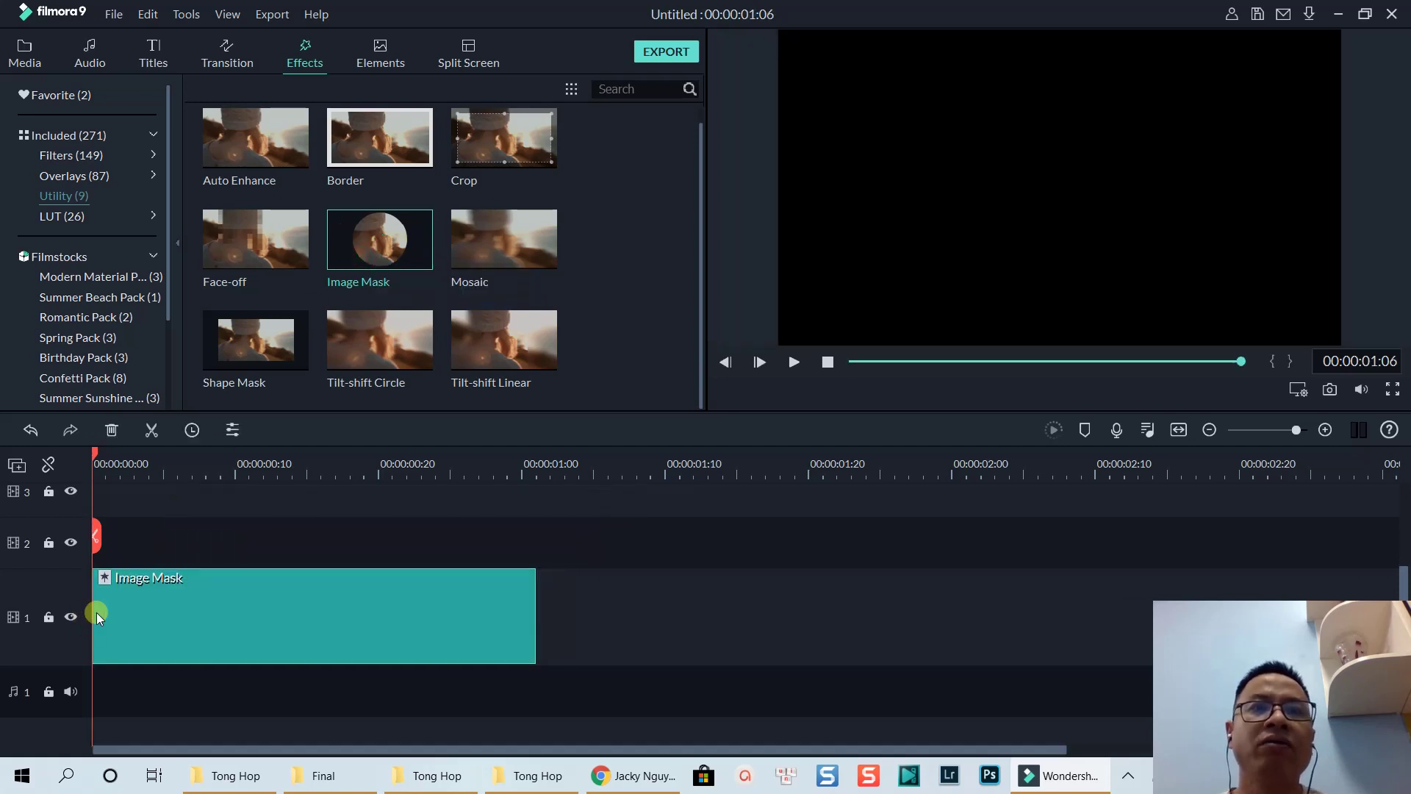
pyautogui.doubleClick(171, 610)
pyautogui.click(609, 387)
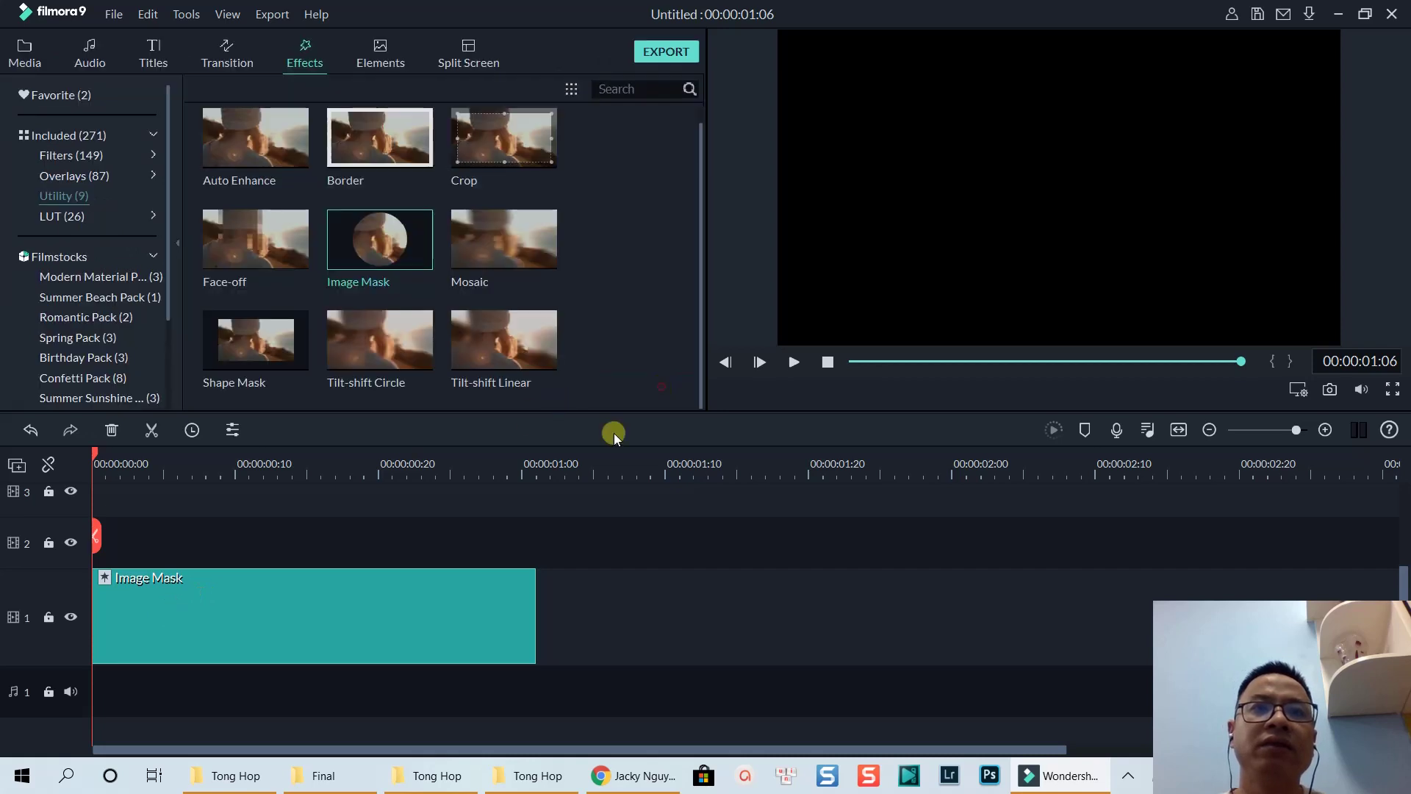
# Move the Image Mask to video track 2 and place the Grey sample color beneath it at the start of track 1
pyautogui.click(25, 64)
pyautogui.moveTo(271, 378); pyautogui.dragTo(651, 626)
pyautogui.moveTo(284, 616); pyautogui.dragTo(303, 544)
pyautogui.moveTo(658, 637); pyautogui.dragTo(130, 640)
pyautogui.moveTo(307, 632); pyautogui.dragTo(1310, 597)
pyautogui.click(1178, 429)
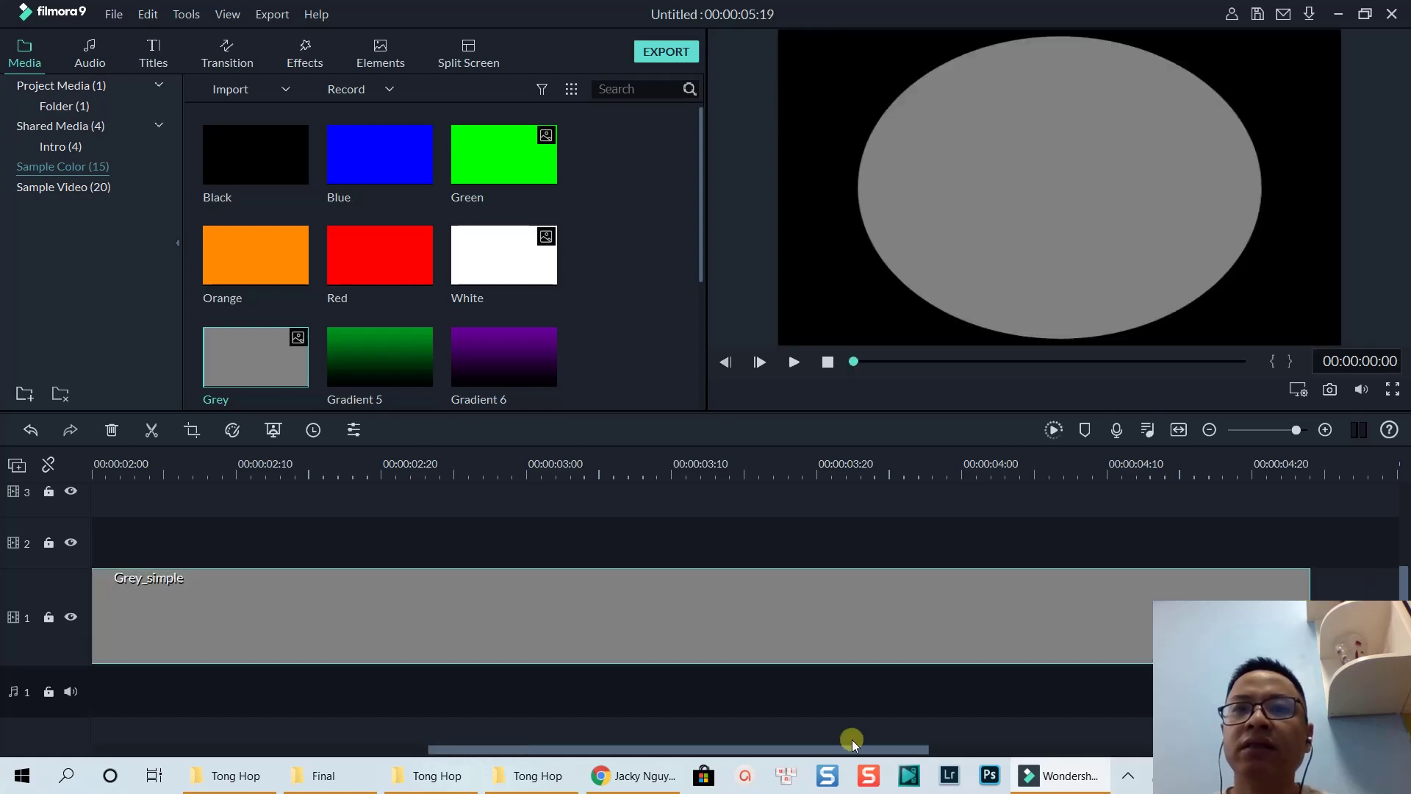
pyautogui.moveTo(825, 749); pyautogui.dragTo(394, 738)
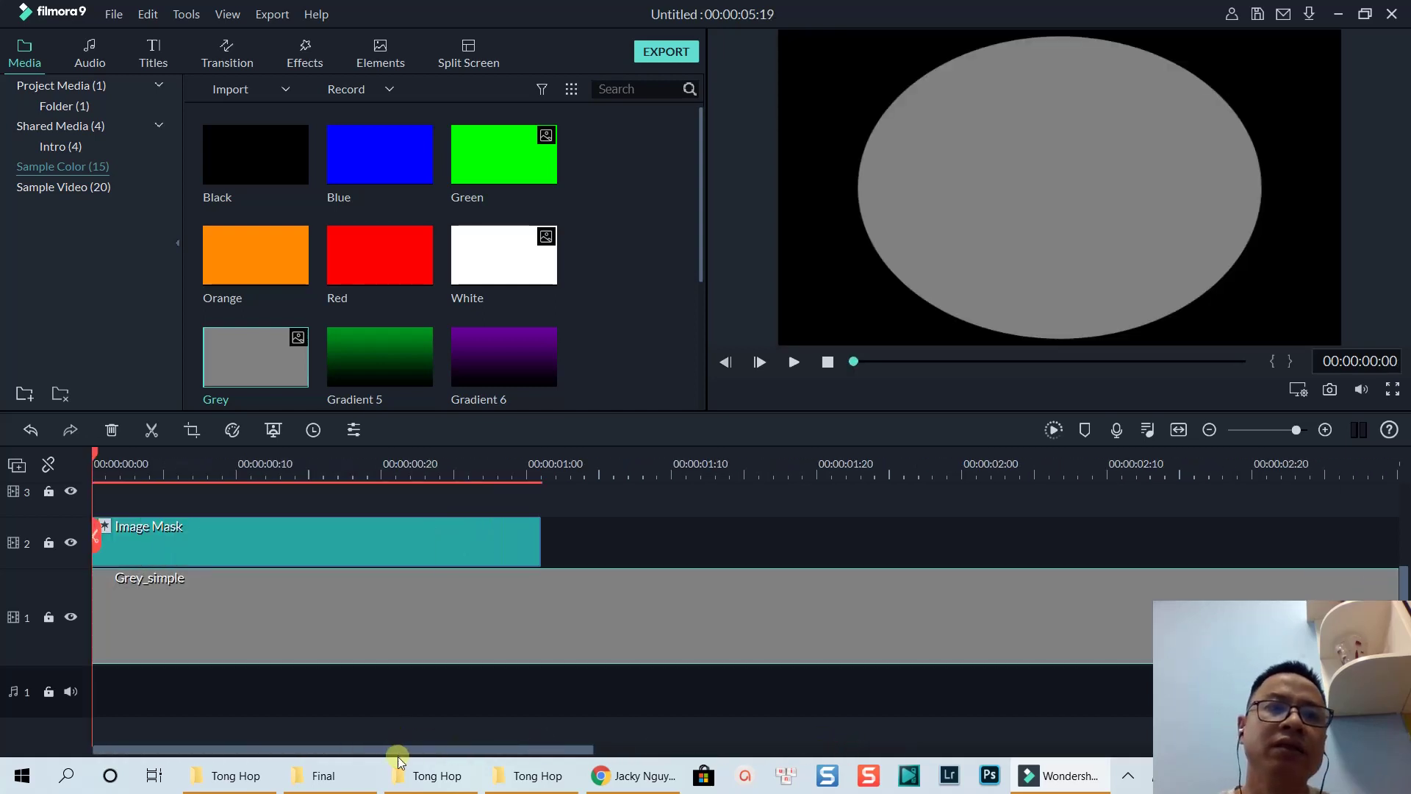
# Trim the Image Mask effect on track 2 to a duration of four frames
pyautogui.moveTo(133, 471); pyautogui.dragTo(38, 474)
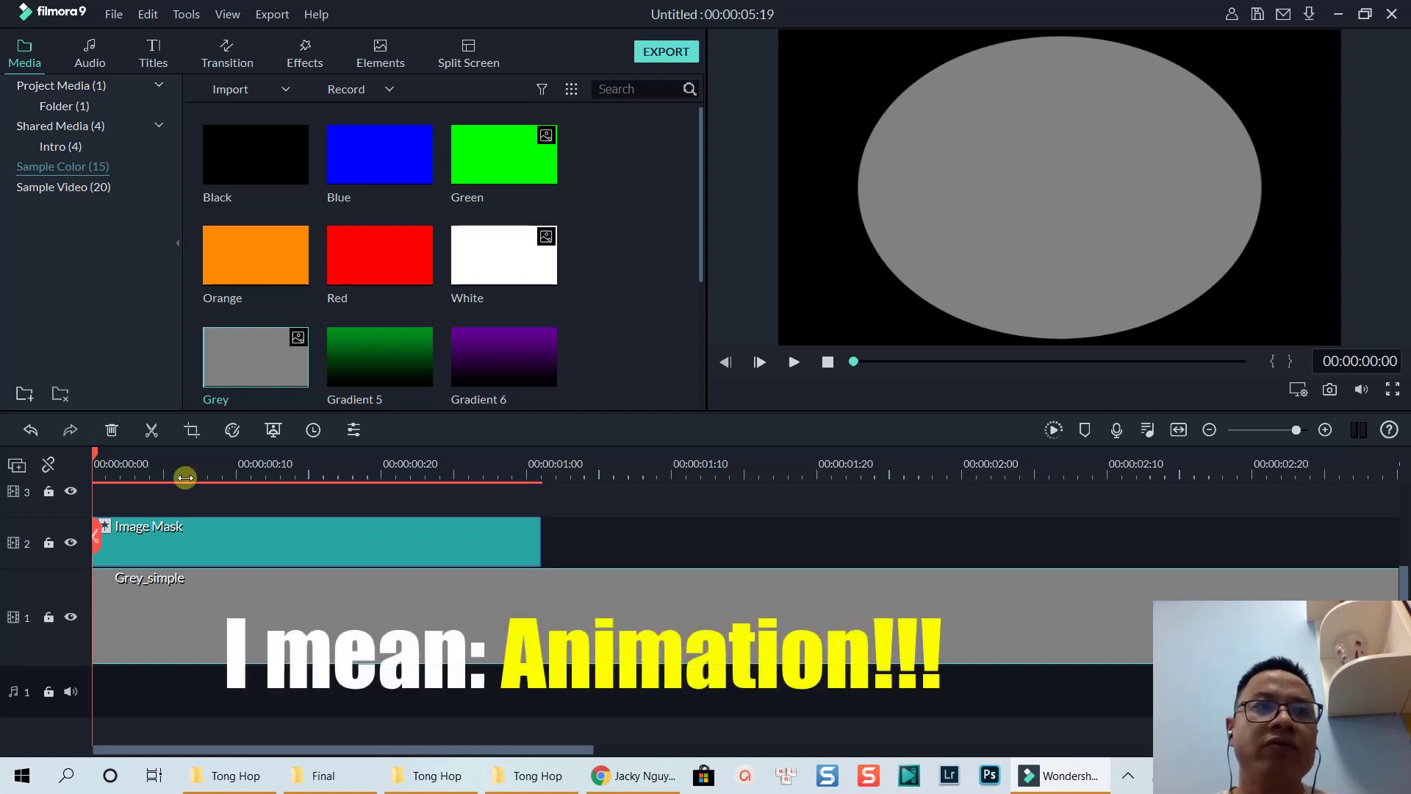
pyautogui.moveTo(189, 471); pyautogui.dragTo(466, 480)
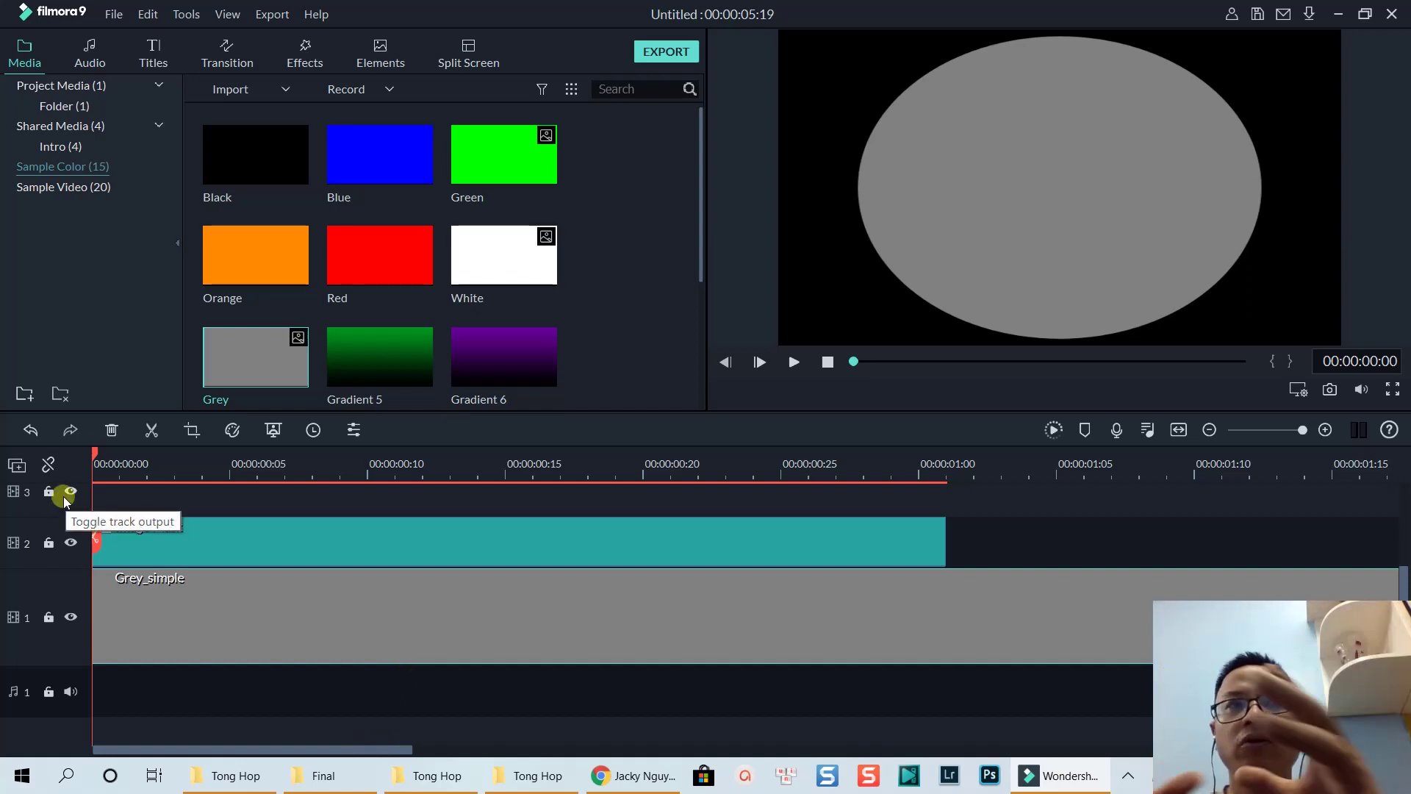
pyautogui.press('Right')
pyautogui.press('Right')
pyautogui.press('Right')
pyautogui.press('Right')
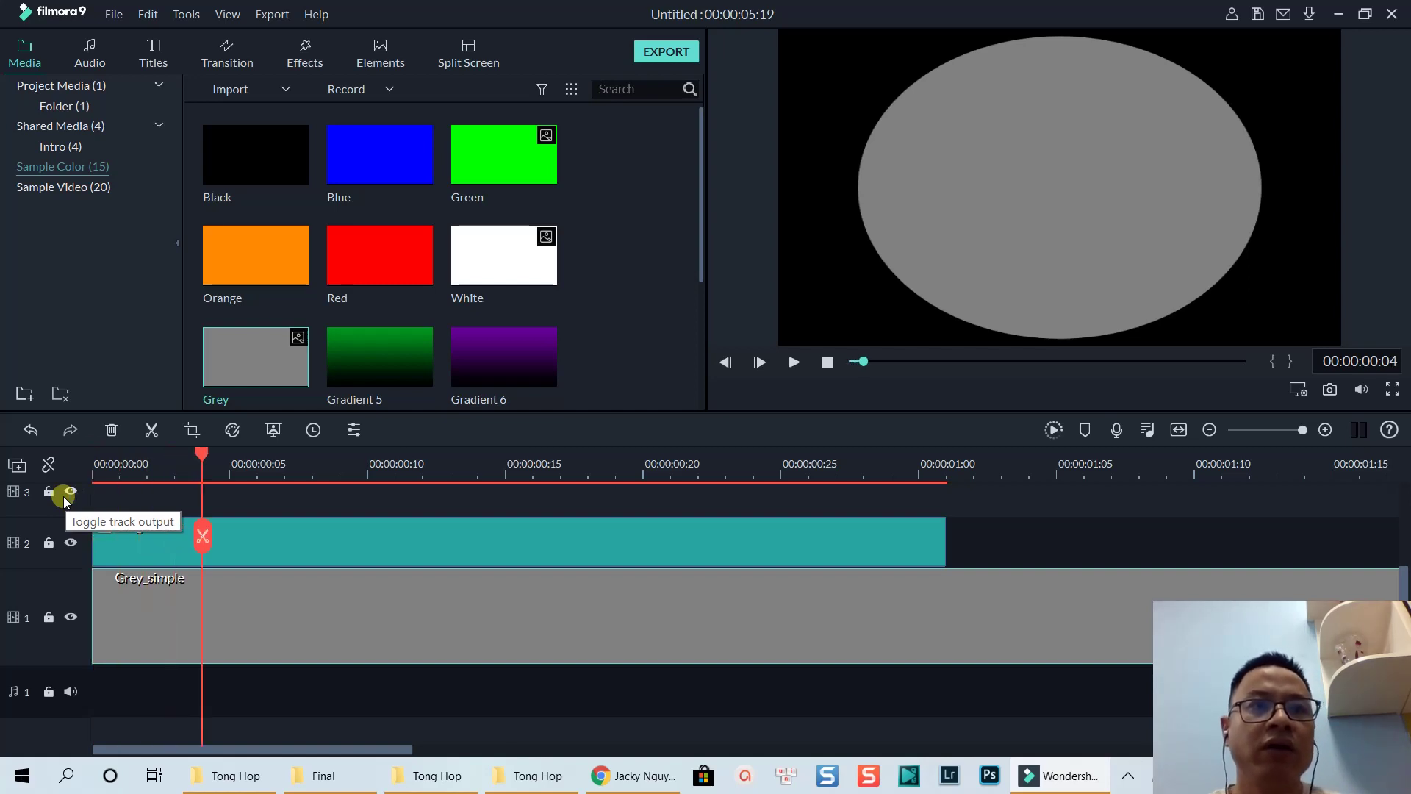
pyautogui.click(553, 535)
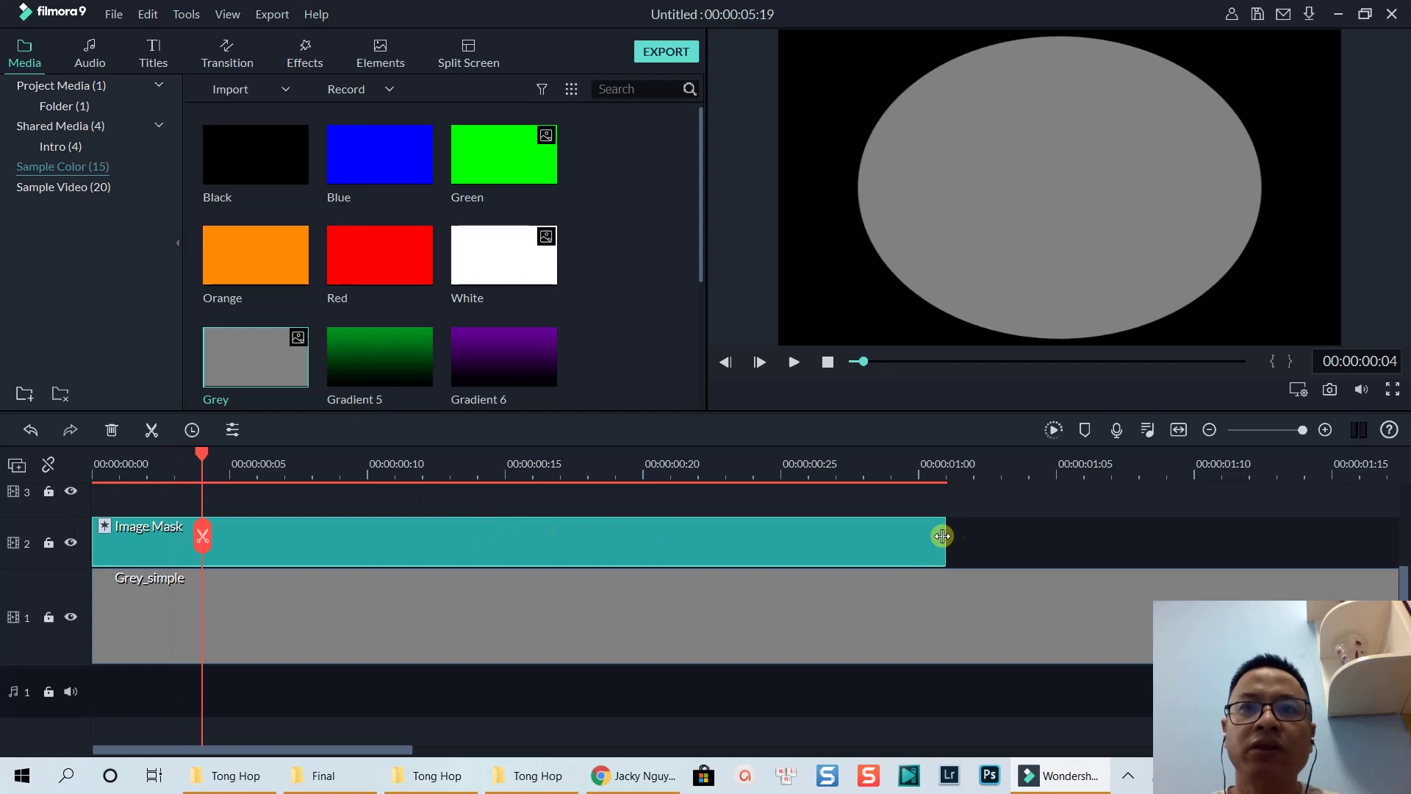
pyautogui.moveTo(946, 531); pyautogui.dragTo(202, 520)
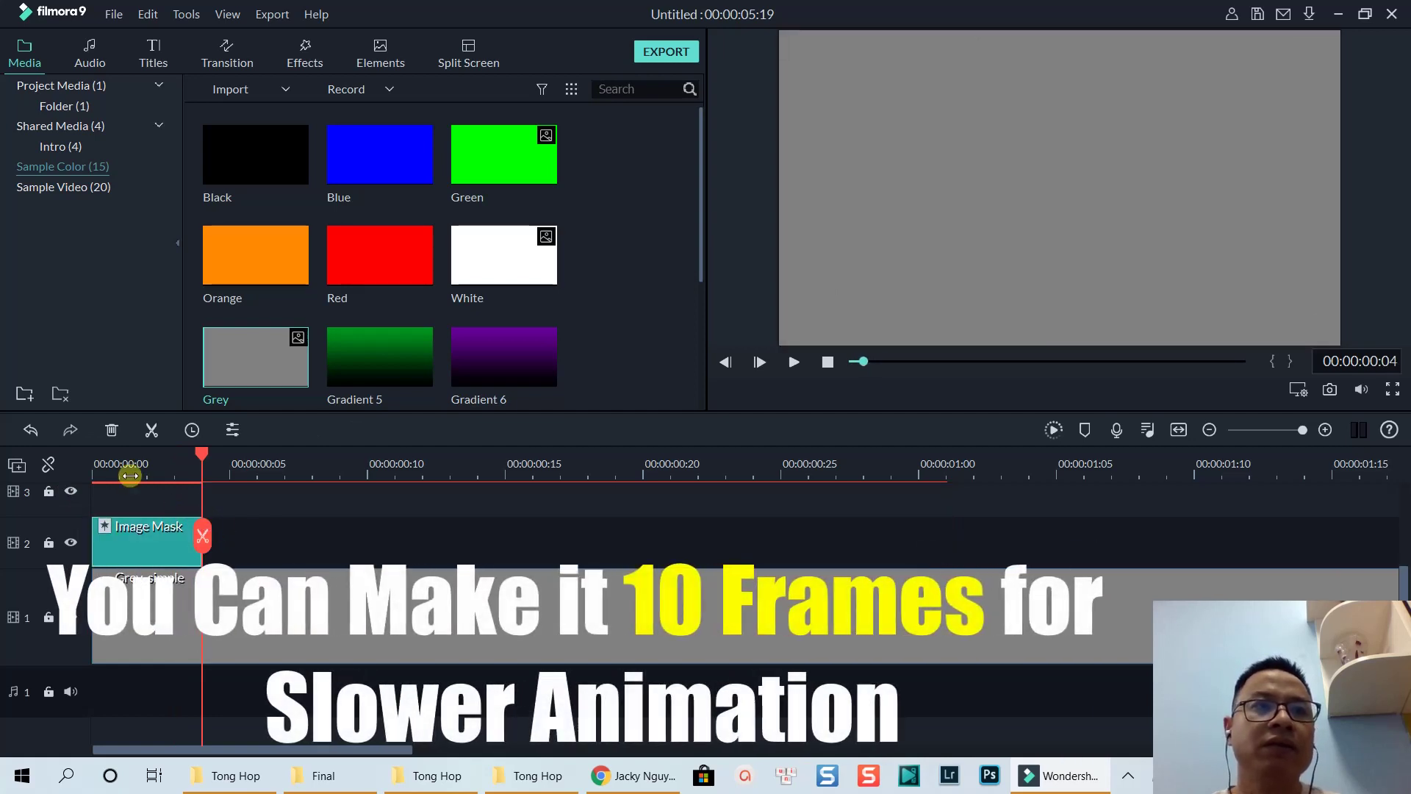
# Inspect the width and height settings of the first Image Mask with the playhead at frame 1
pyautogui.press('Left')
pyautogui.press('Left')
pyautogui.press('Left')
pyautogui.click(174, 578)
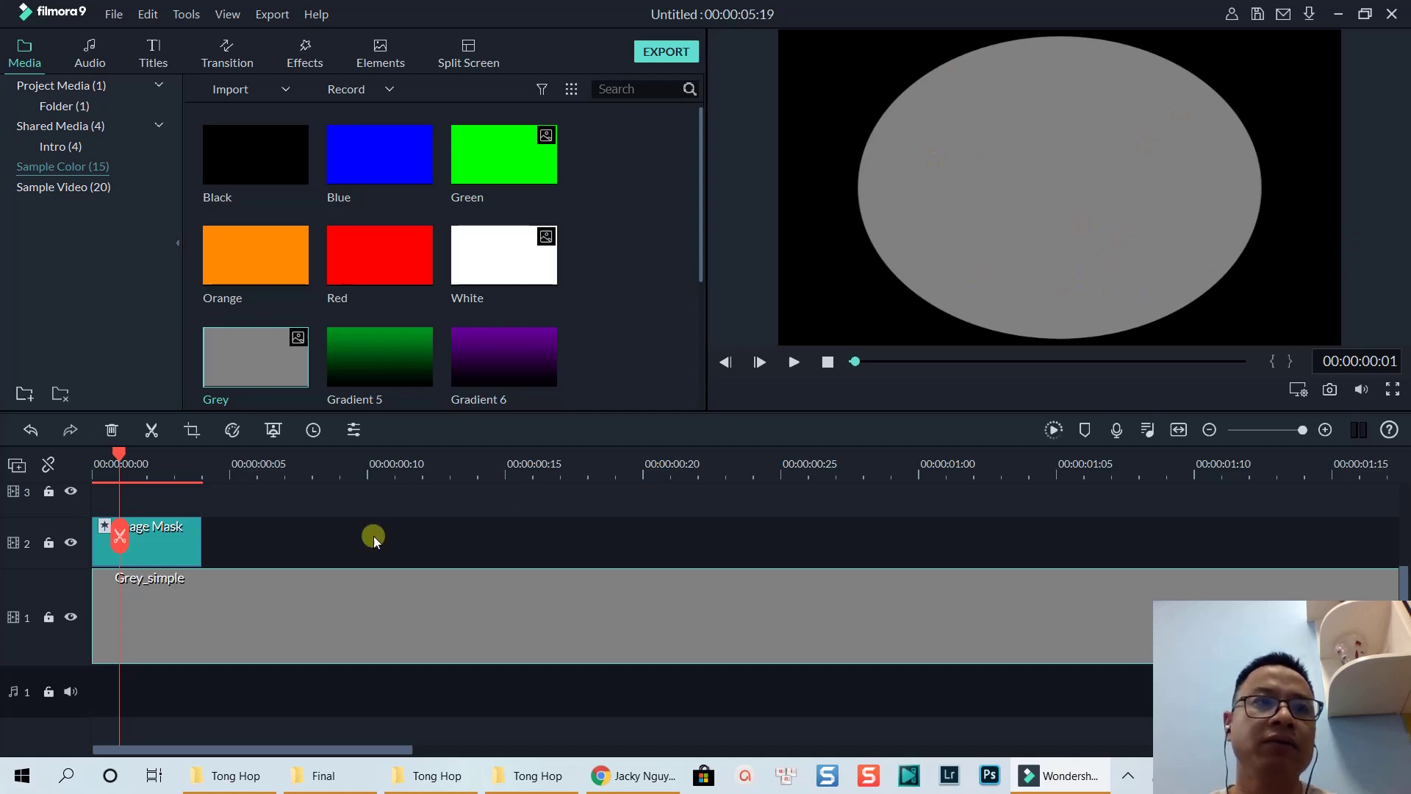
pyautogui.doubleClick(174, 550)
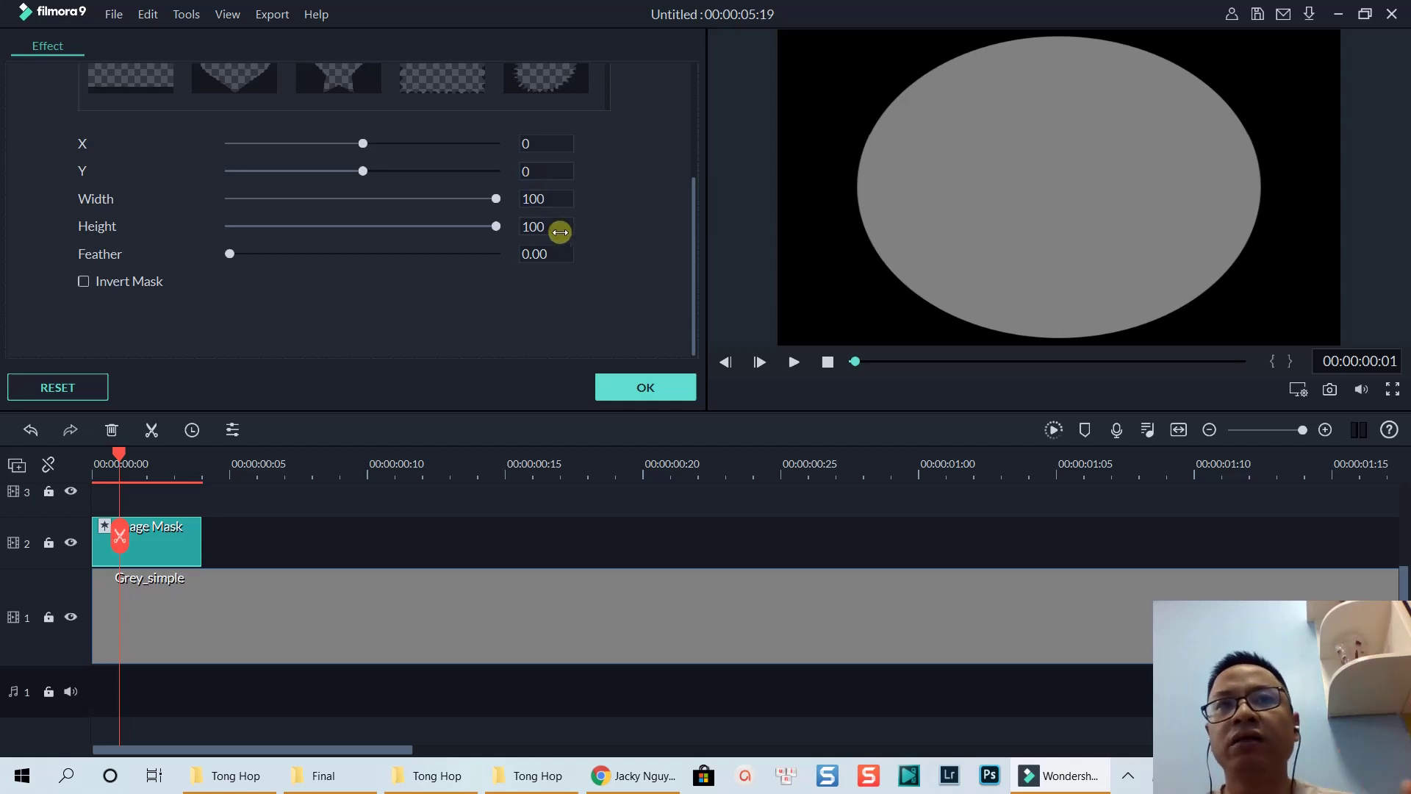
pyautogui.click(641, 388)
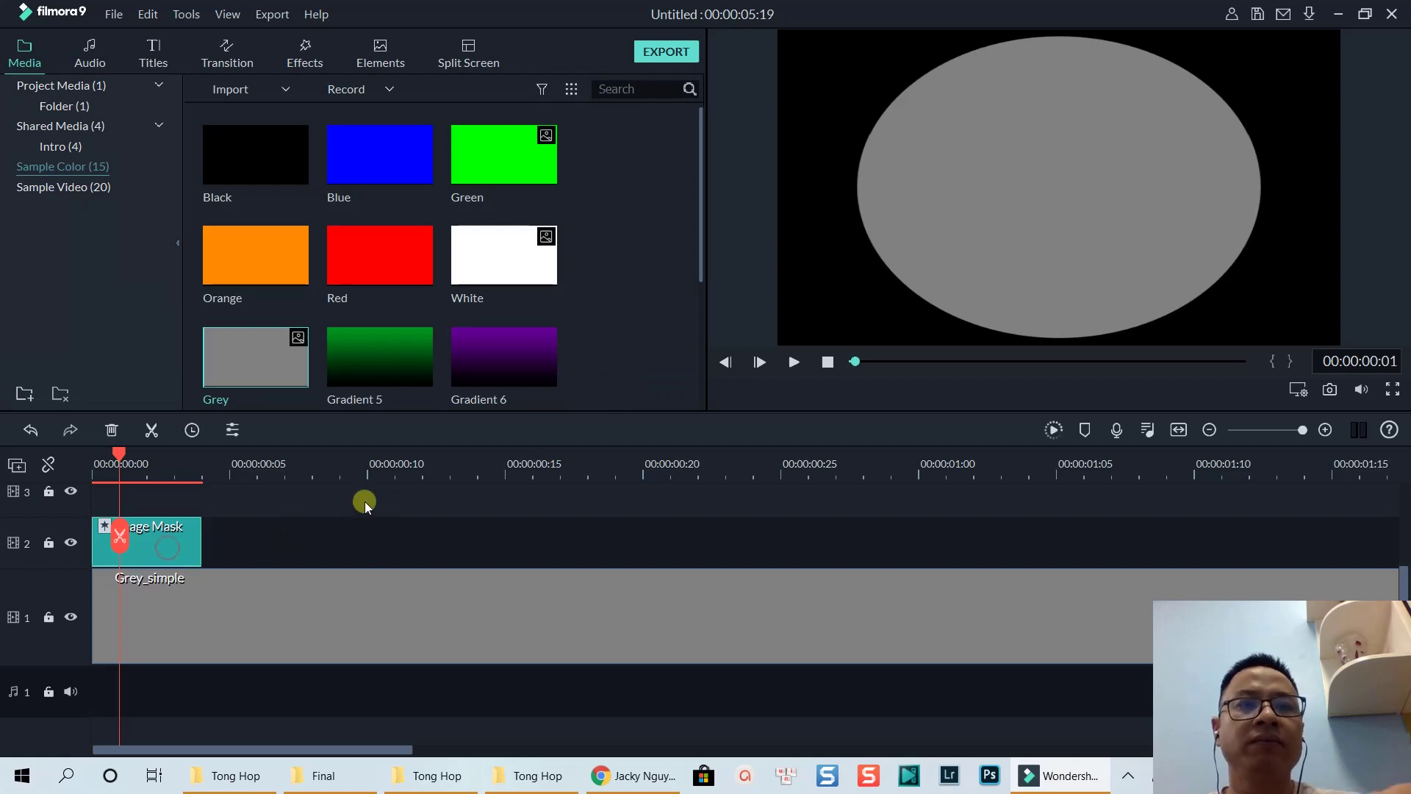
# Paste a copy of the Image Mask directly after the first one and set the copy's width and height to 90
pyautogui.click(222, 467)
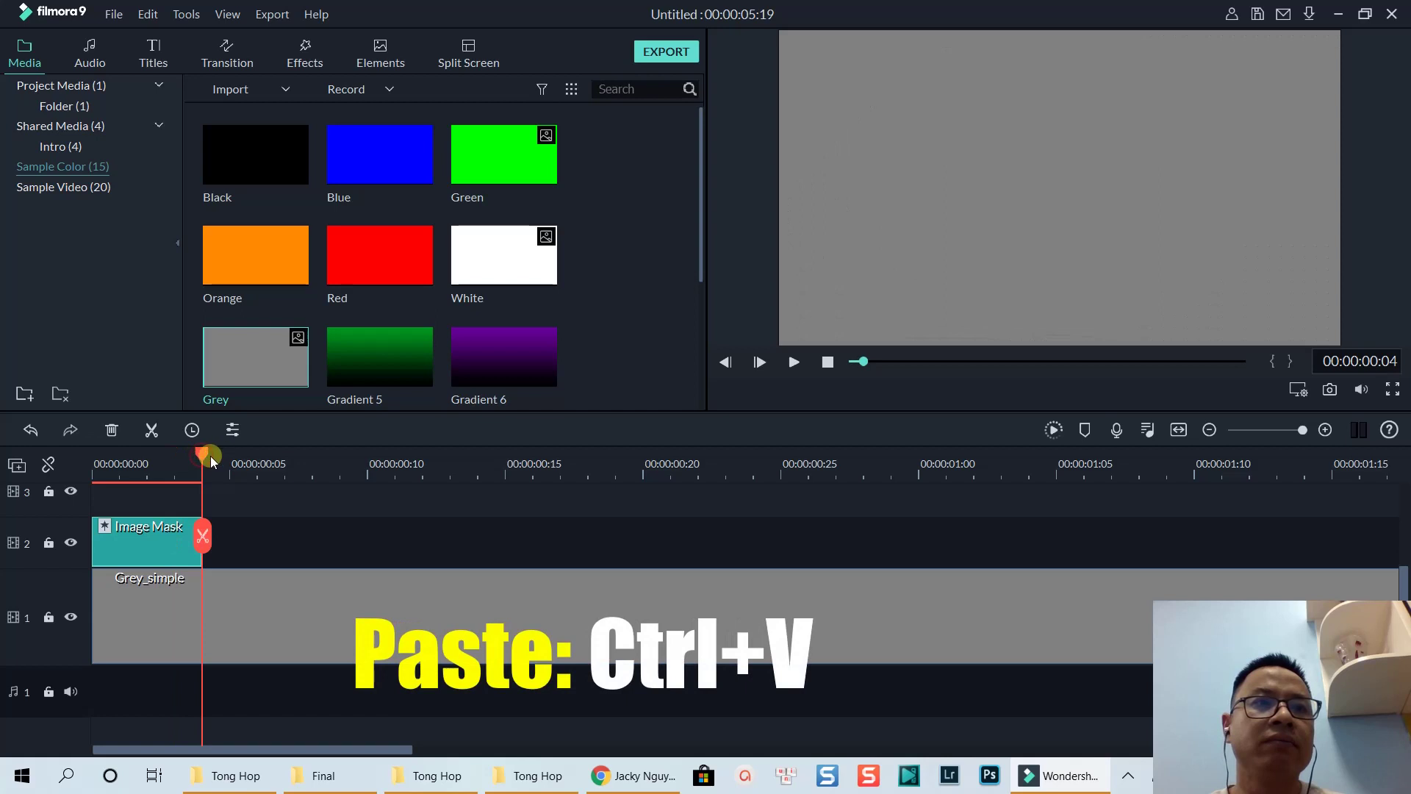
pyautogui.hotkey('ctrl', 'v')
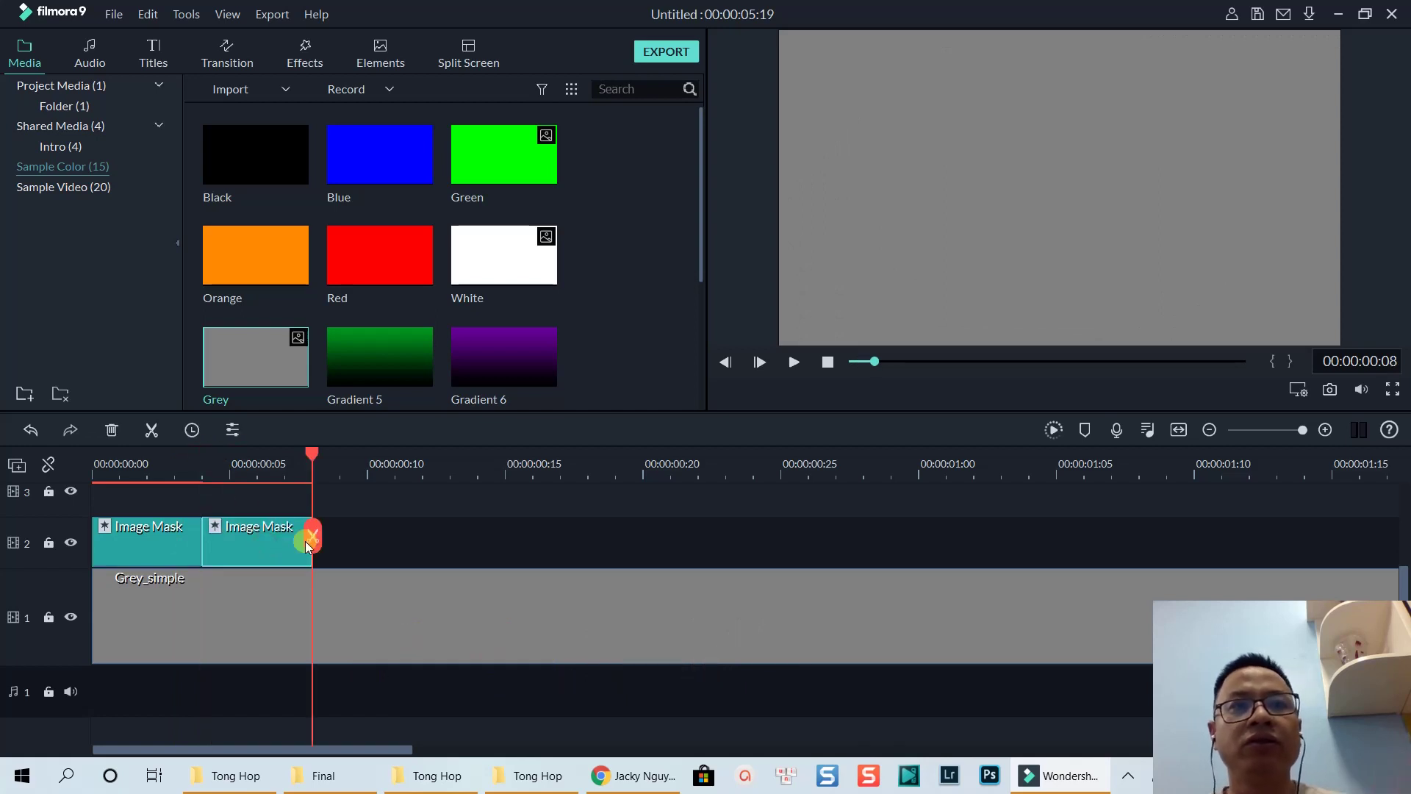
pyautogui.click(258, 474)
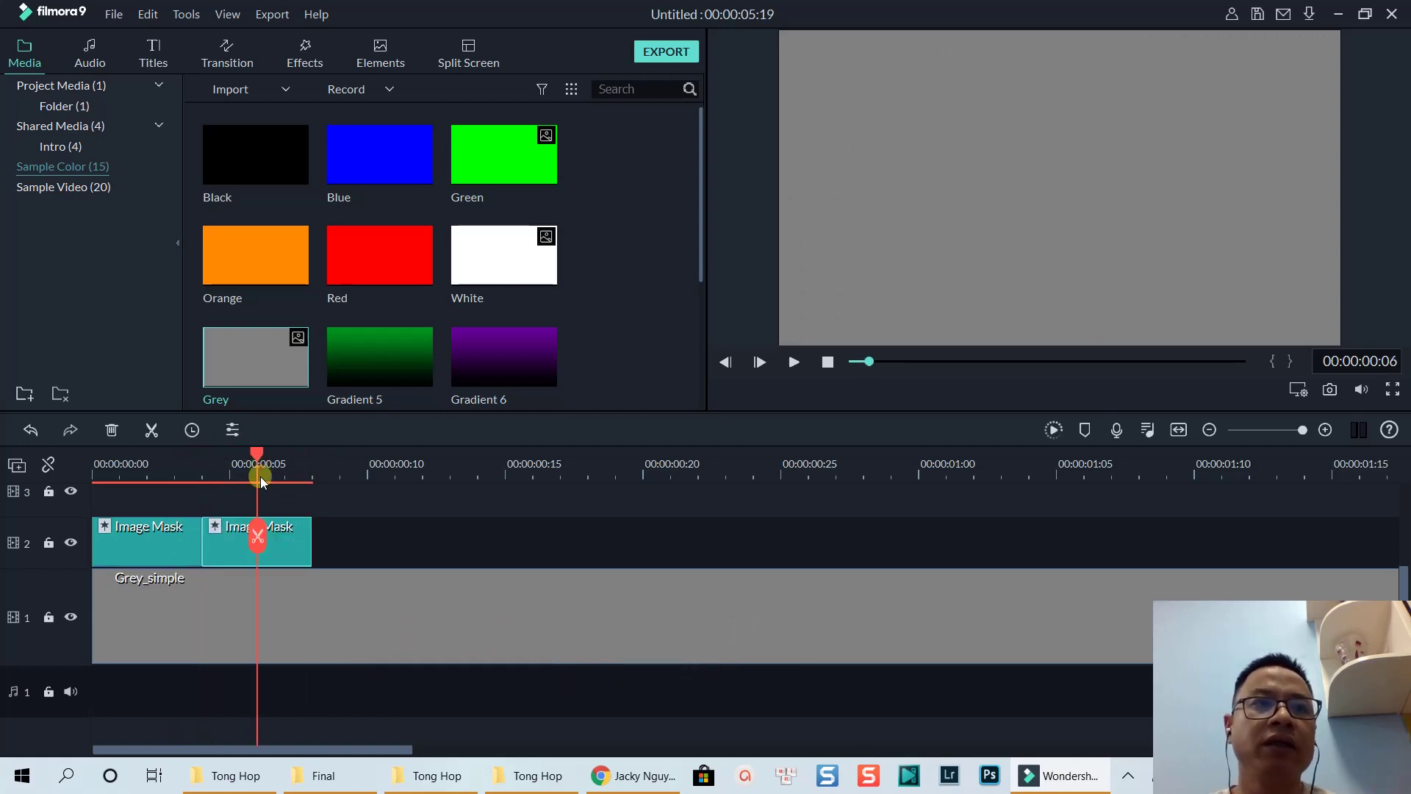
pyautogui.doubleClick(284, 553)
pyautogui.click(535, 200)
pyautogui.write('90')
pyautogui.click(536, 225)
pyautogui.write('90')
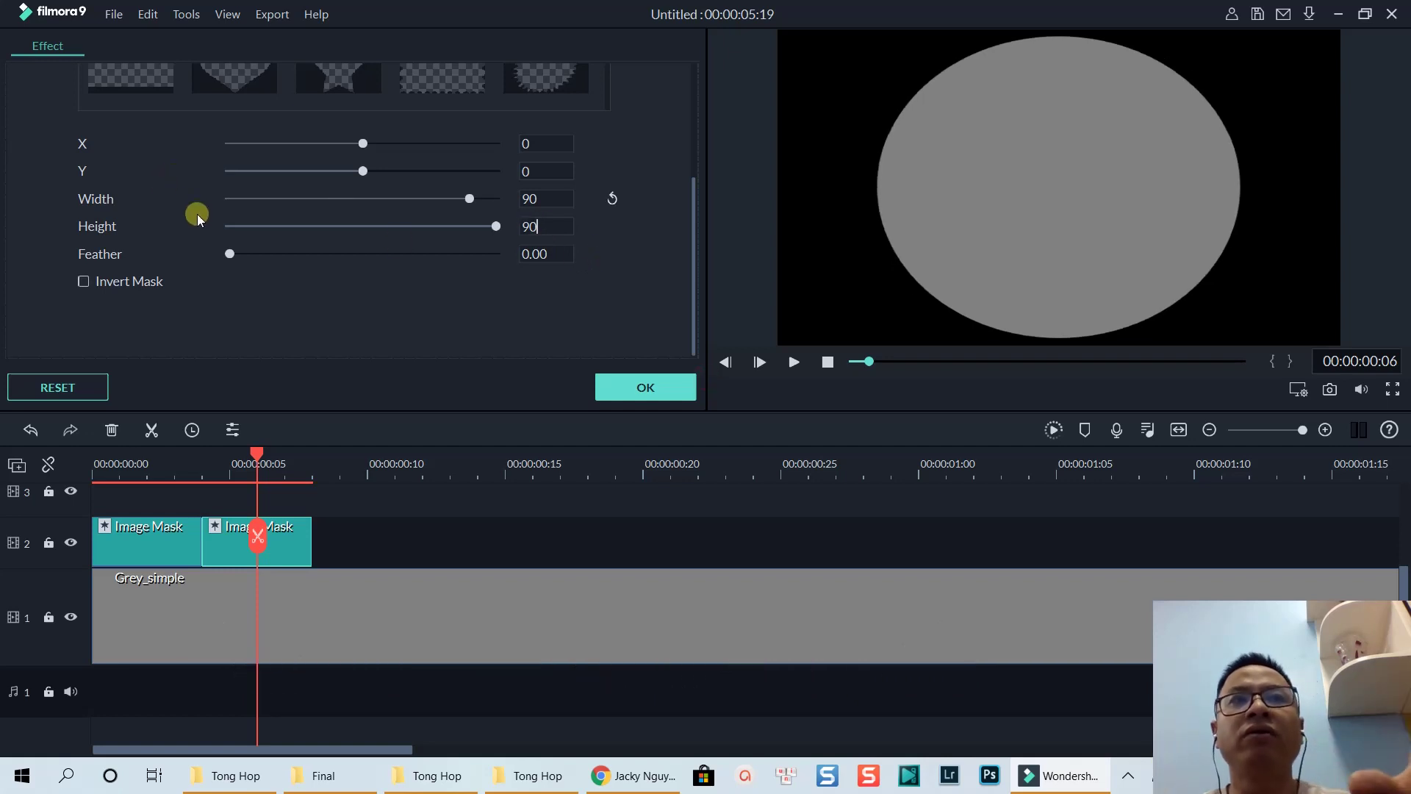
pyautogui.click(472, 340)
pyautogui.scroll(3, 508, 236)
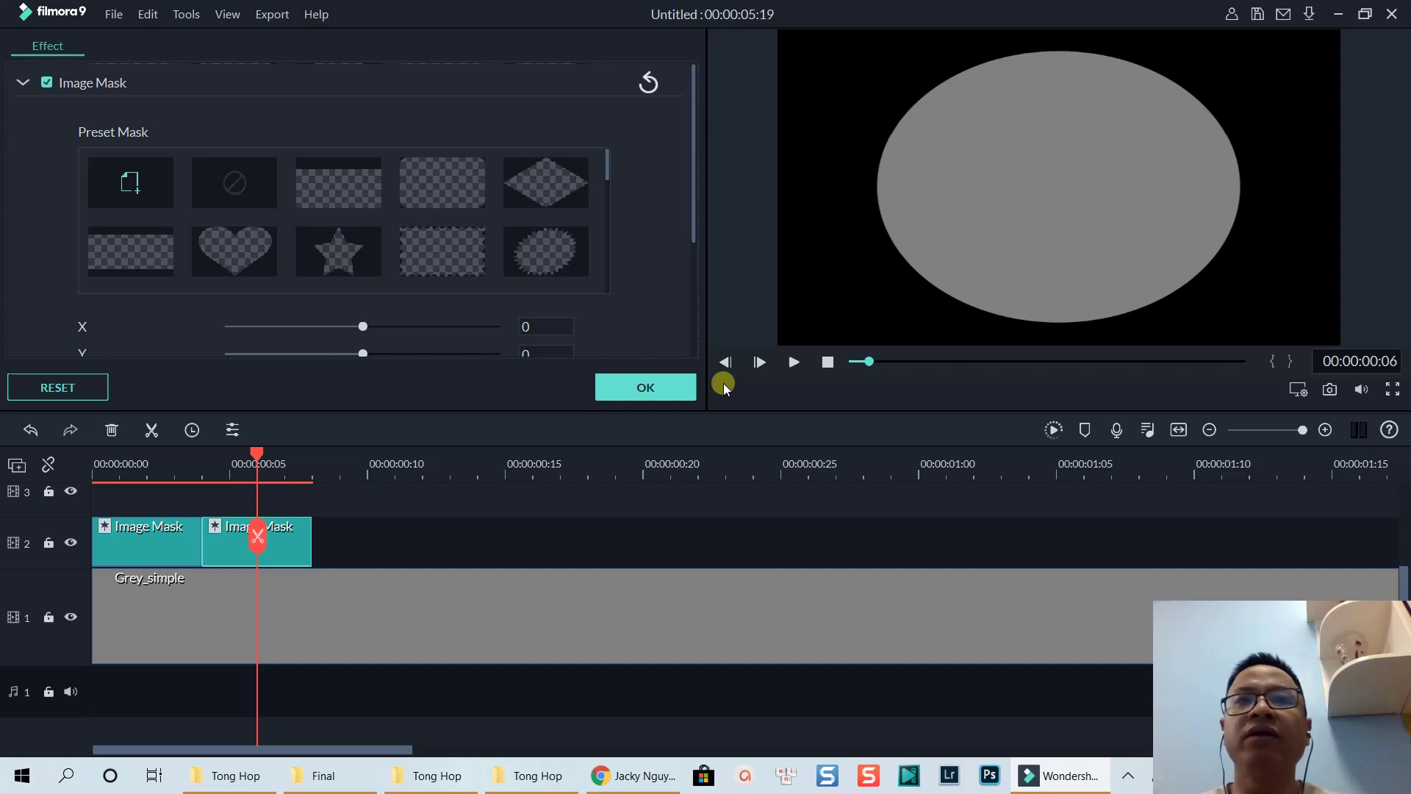
pyautogui.click(669, 395)
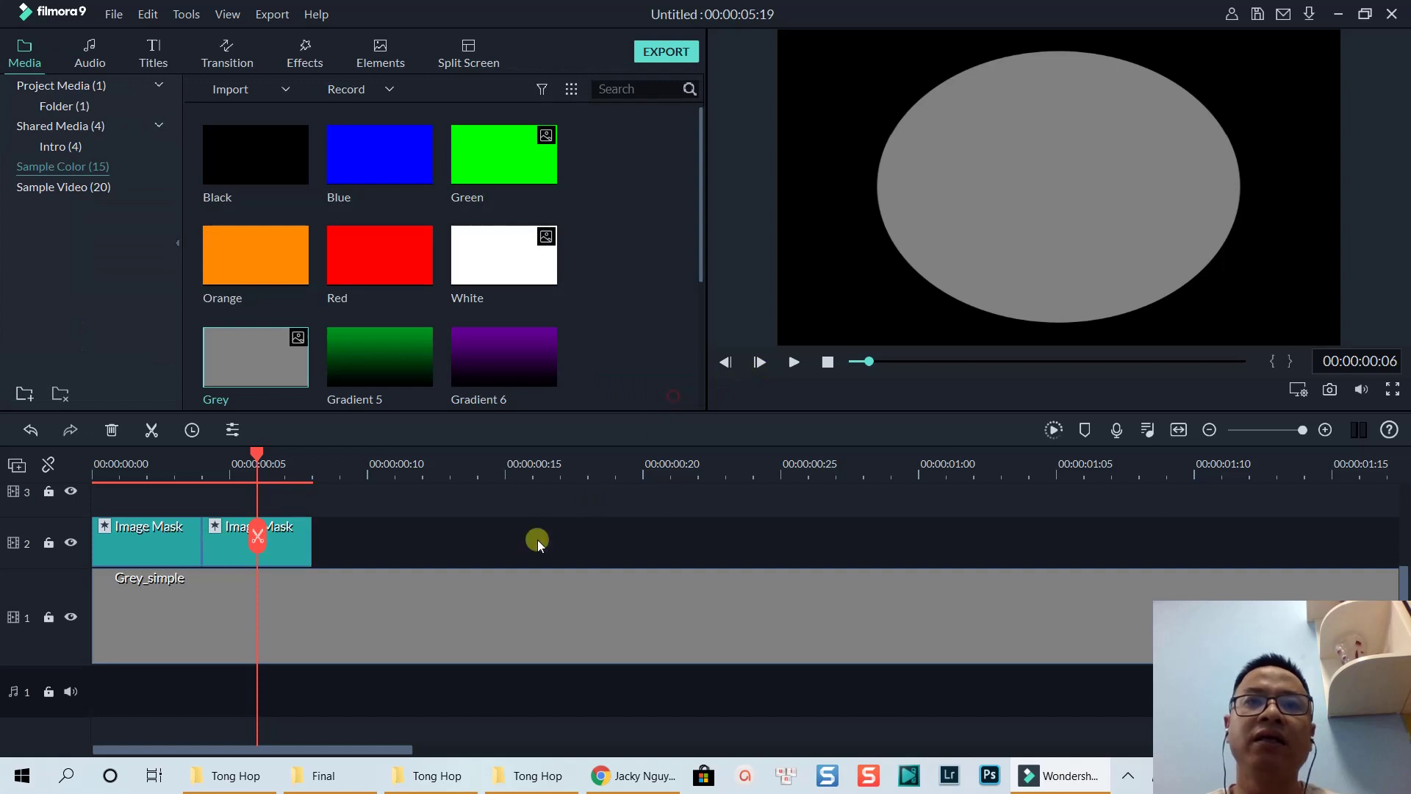
# Duplicate the pair of Image Masks repeatedly along track 2 until they reach the end of the Grey clip
pyautogui.moveTo(382, 540); pyautogui.dragTo(166, 519)
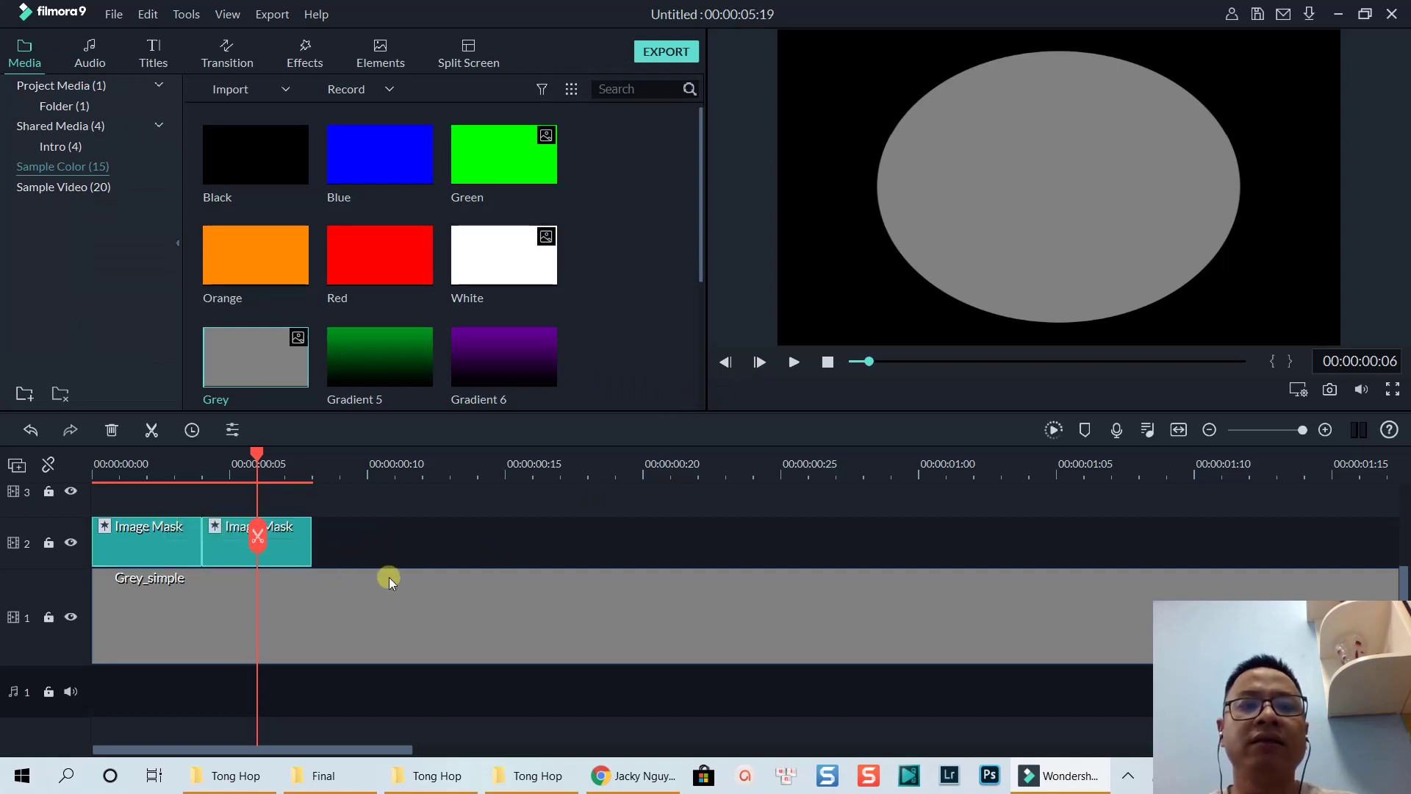
pyautogui.click(318, 470)
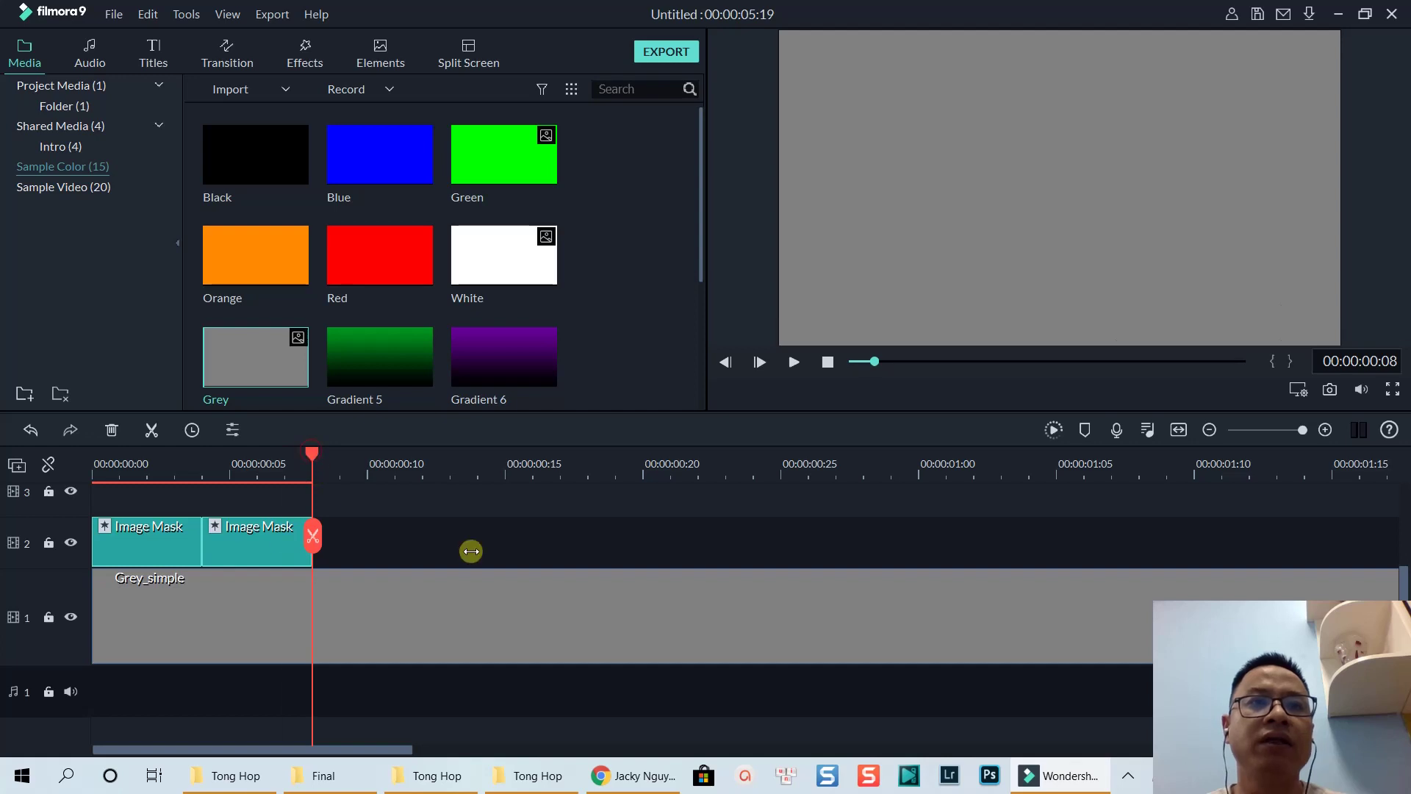
pyautogui.hotkey('ctrl', 'v')
pyautogui.hotkey('ctrl', 'v')
pyautogui.hotkey('ctrl', 'v')
pyautogui.hotkey('ctrl', 'v')
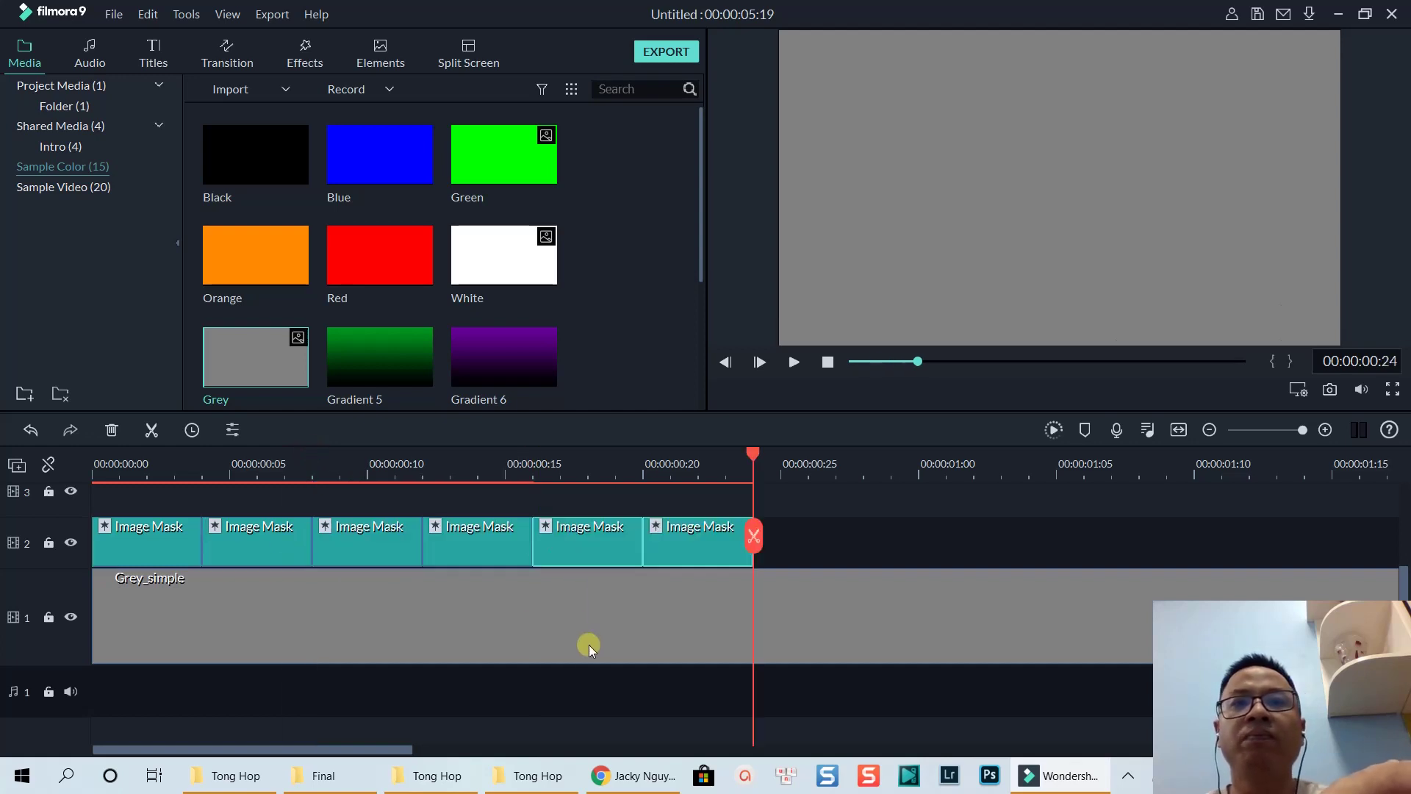
pyautogui.hotkey('ctrl', 'v')
pyautogui.hotkey('ctrl', 'v')
pyautogui.hotkey('ctrl', 'v')
pyautogui.hotkey('ctrl', 'v')
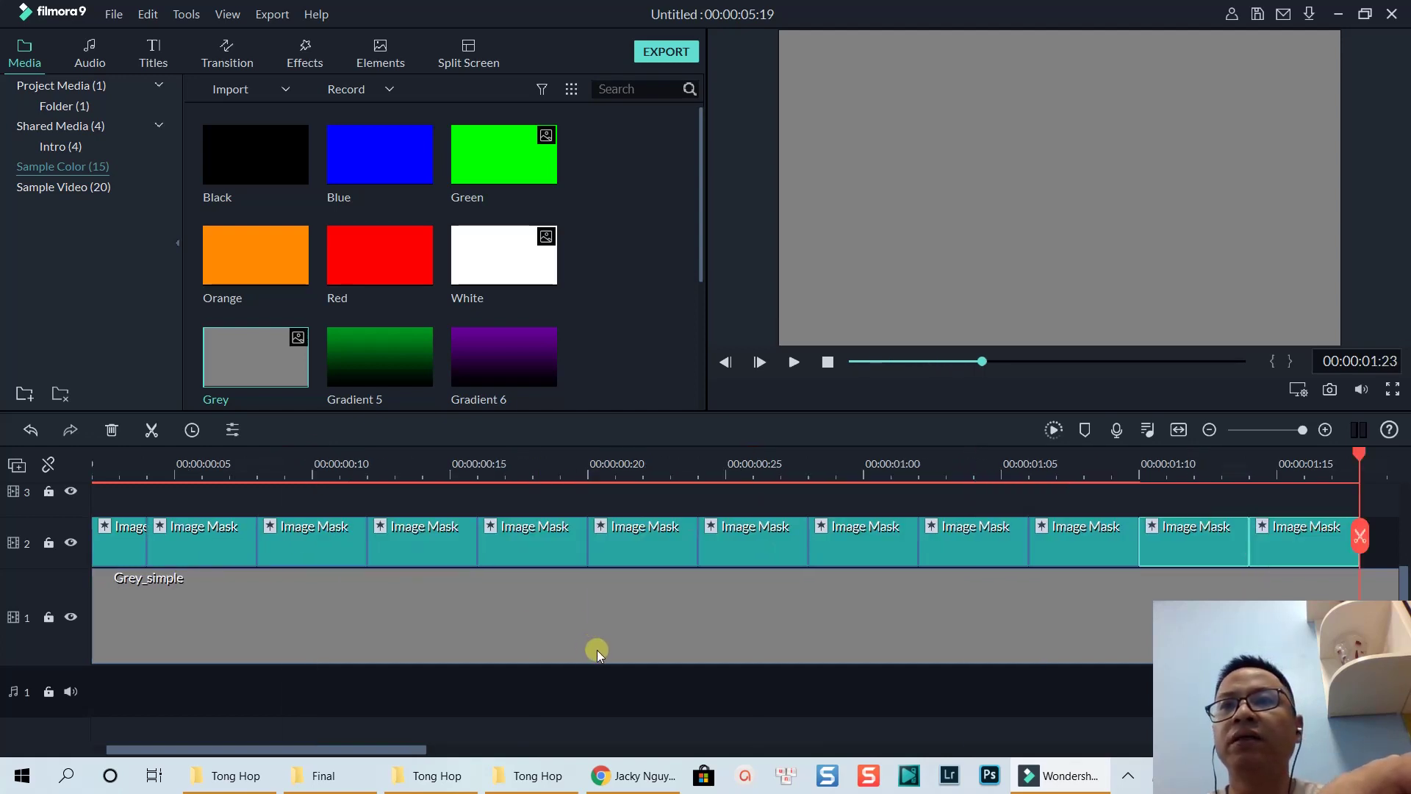
pyautogui.hotkey('ctrl', 'v')
pyautogui.hotkey('ctrl', 'v')
pyautogui.hotkey('ctrl', 'v')
pyautogui.hotkey('ctrl', 'v')
pyautogui.hotkey('ctrl', 'v')
pyautogui.hotkey('ctrl', 'v')
pyautogui.hotkey('ctrl', 'v')
pyautogui.hotkey('ctrl', 'v')
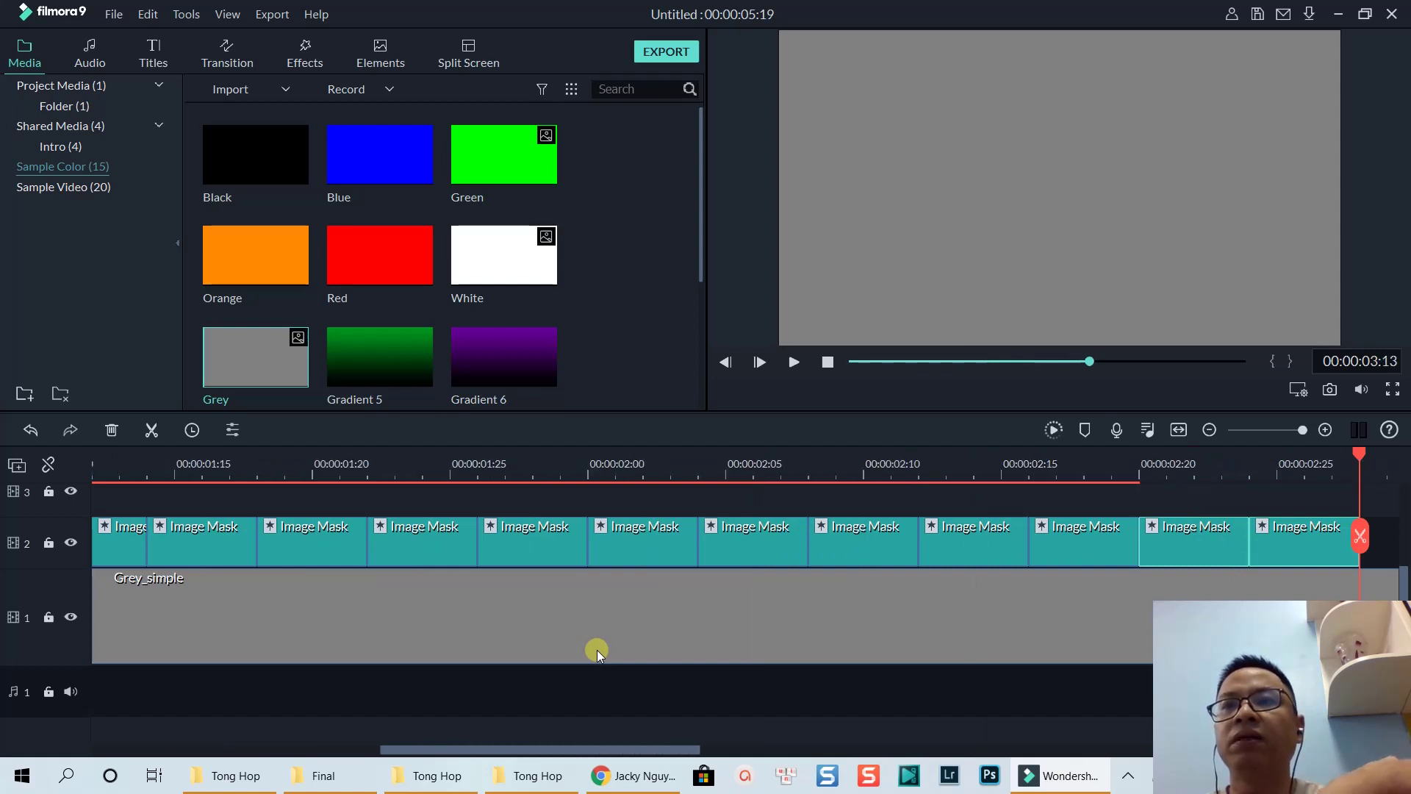
pyautogui.hotkey('ctrl', 'v')
pyautogui.hotkey('ctrl', 'v')
pyautogui.hotkey('ctrl', 'v')
pyautogui.hotkey('ctrl', 'v')
pyautogui.hotkey('ctrl', 'v')
pyautogui.hotkey('ctrl', 'v')
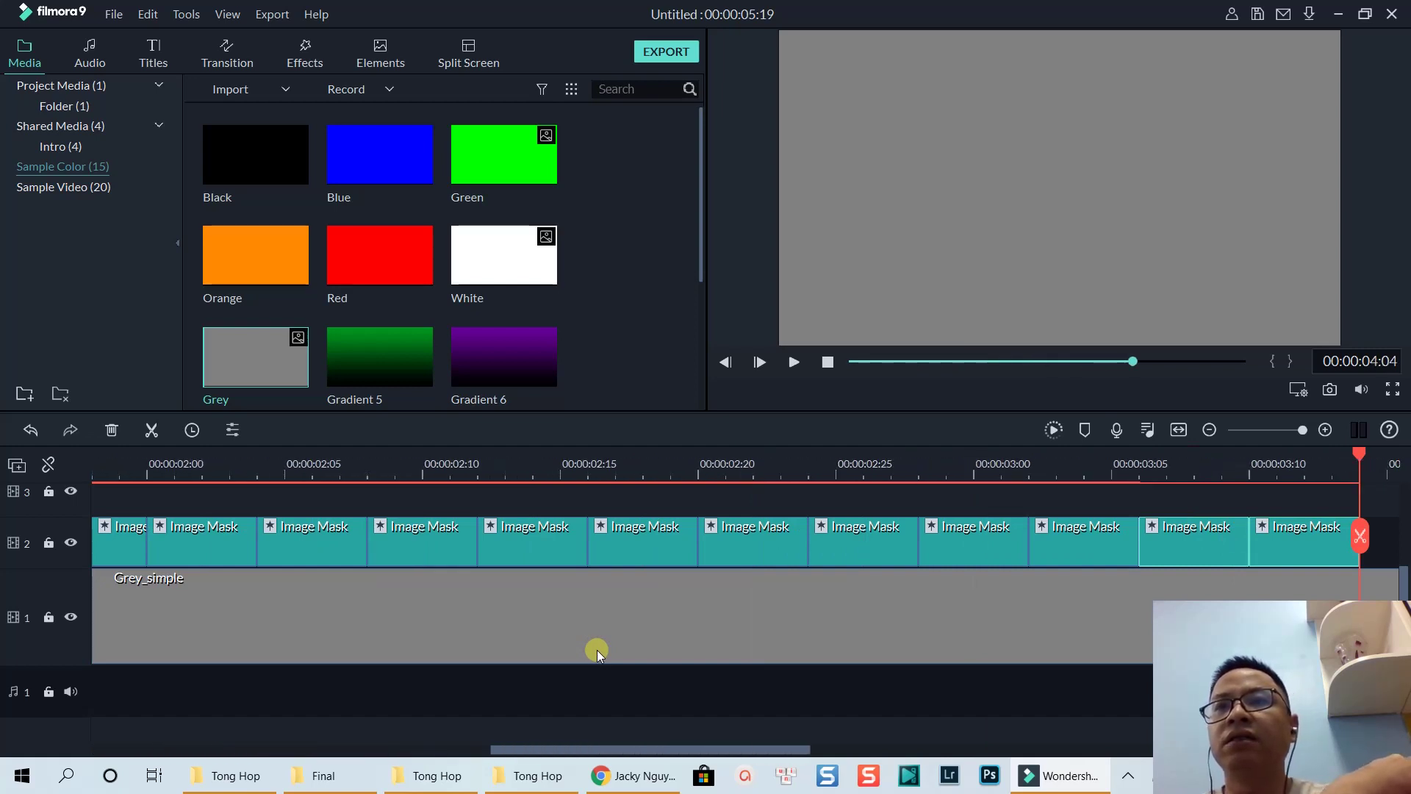
pyautogui.hotkey('ctrl', 'v')
pyautogui.hotkey('ctrl', 'v')
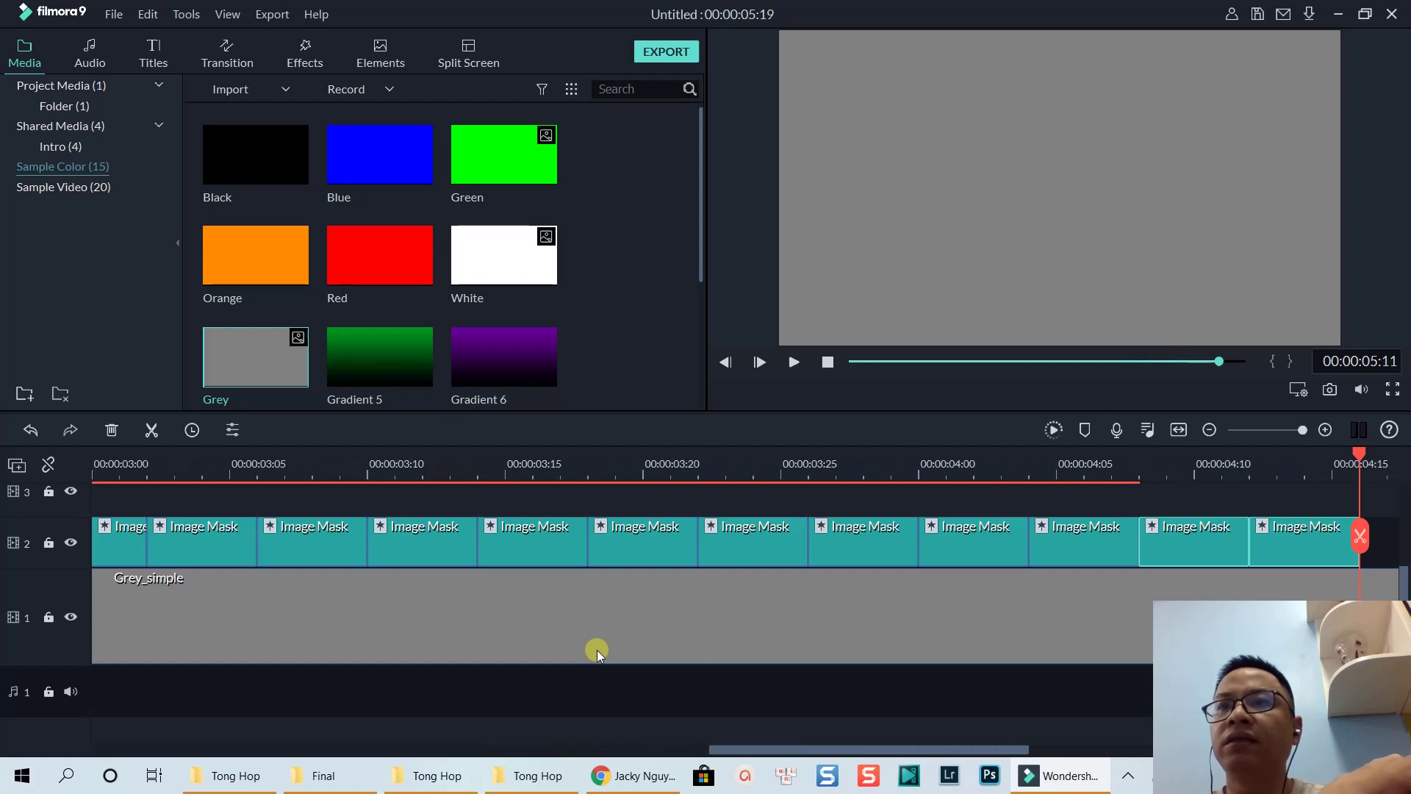
pyautogui.hotkey('ctrl', 'v')
pyautogui.hotkey('ctrl', 'v')
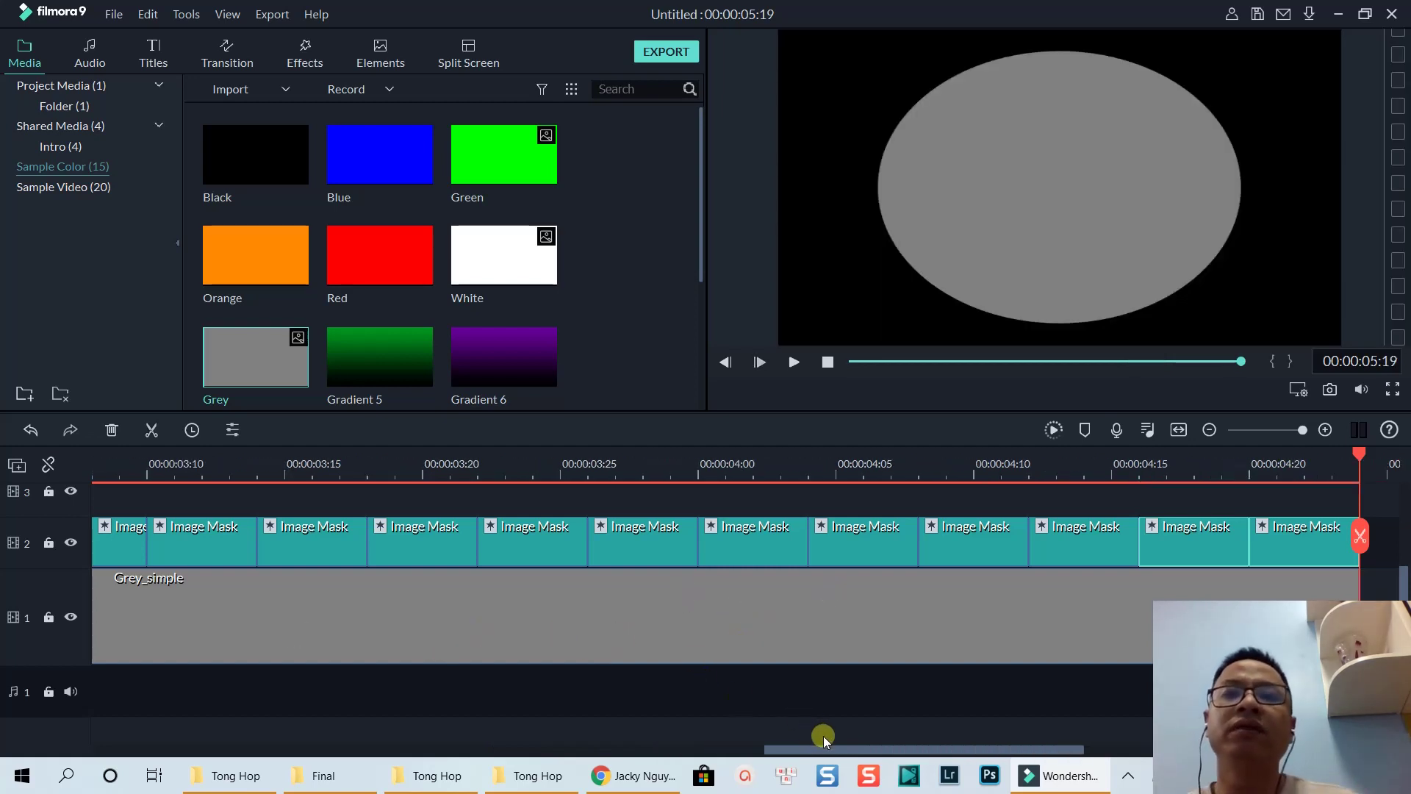
pyautogui.moveTo(832, 749); pyautogui.dragTo(126, 757)
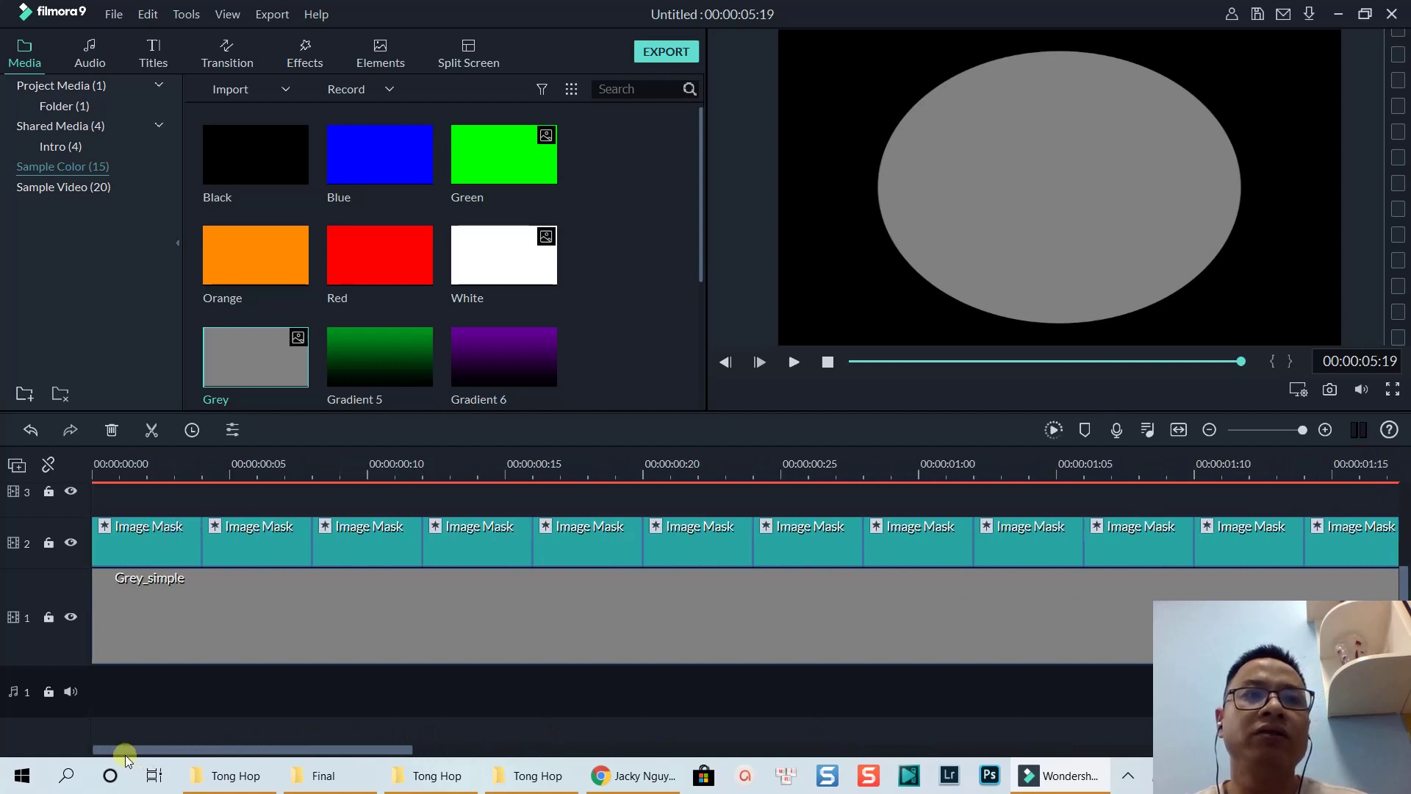
# Check the second Image Mask's size, then set the third Image Mask's width and height to 85
pyautogui.click(229, 470)
pyautogui.click(283, 541)
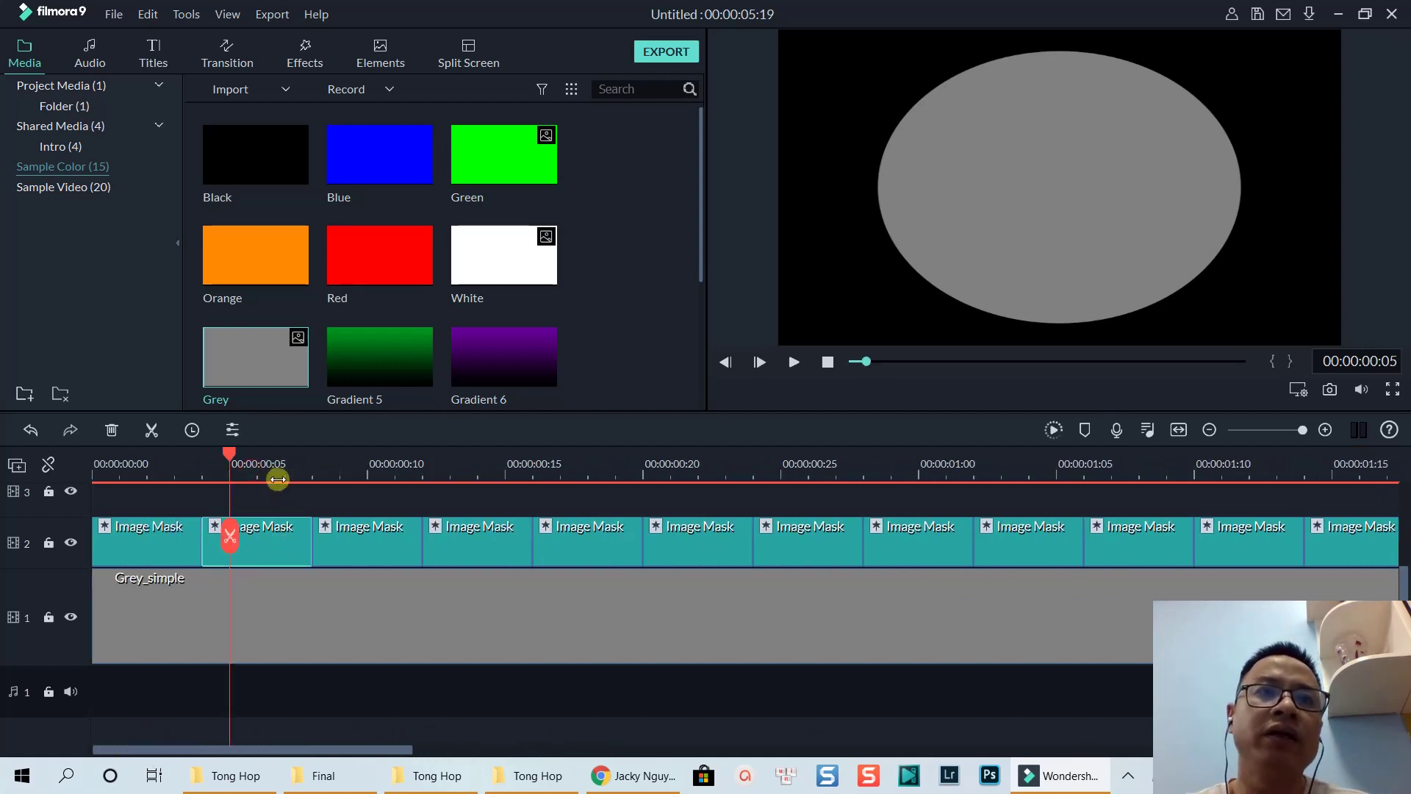
pyautogui.click(278, 548)
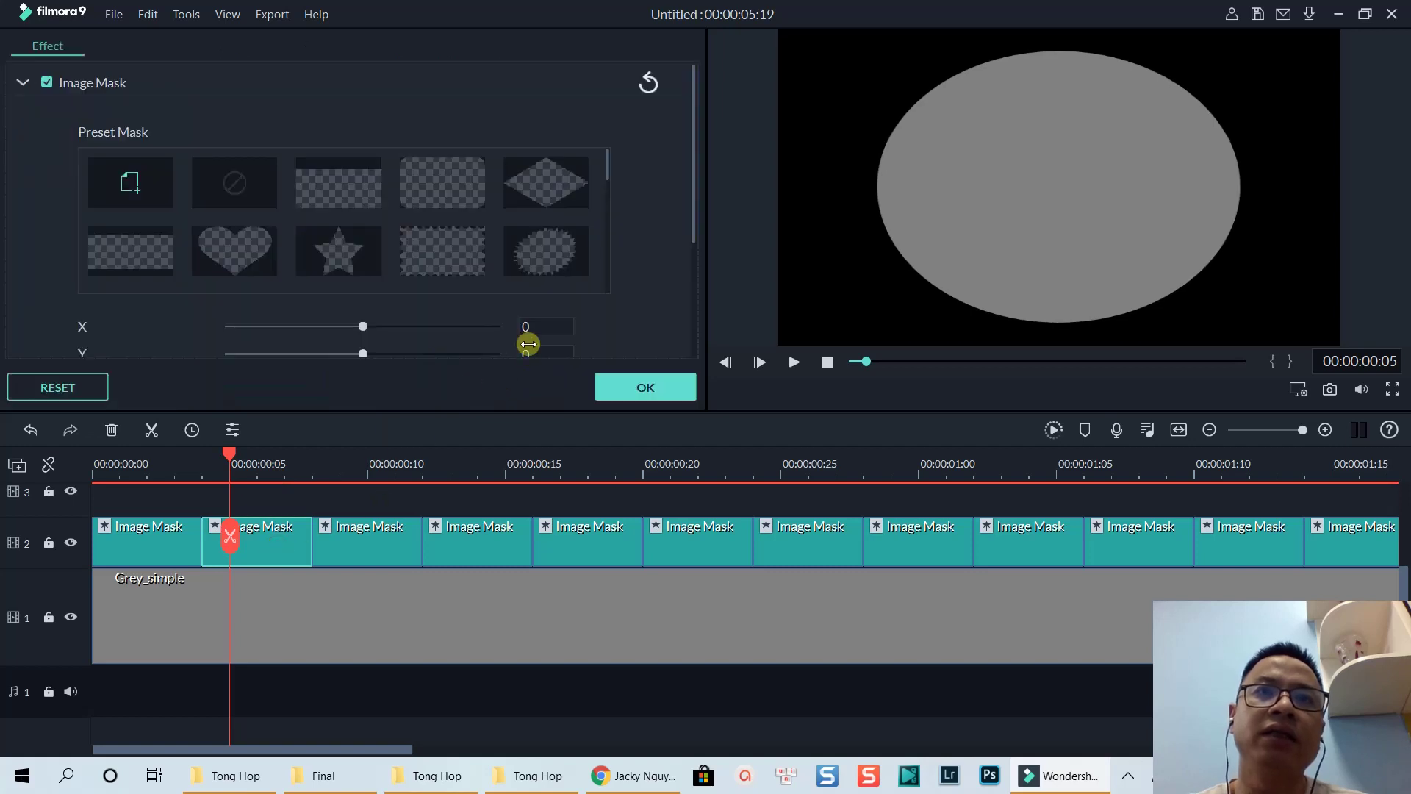
pyautogui.scroll(-2, 588, 279)
pyautogui.scroll(-3, 646, 242)
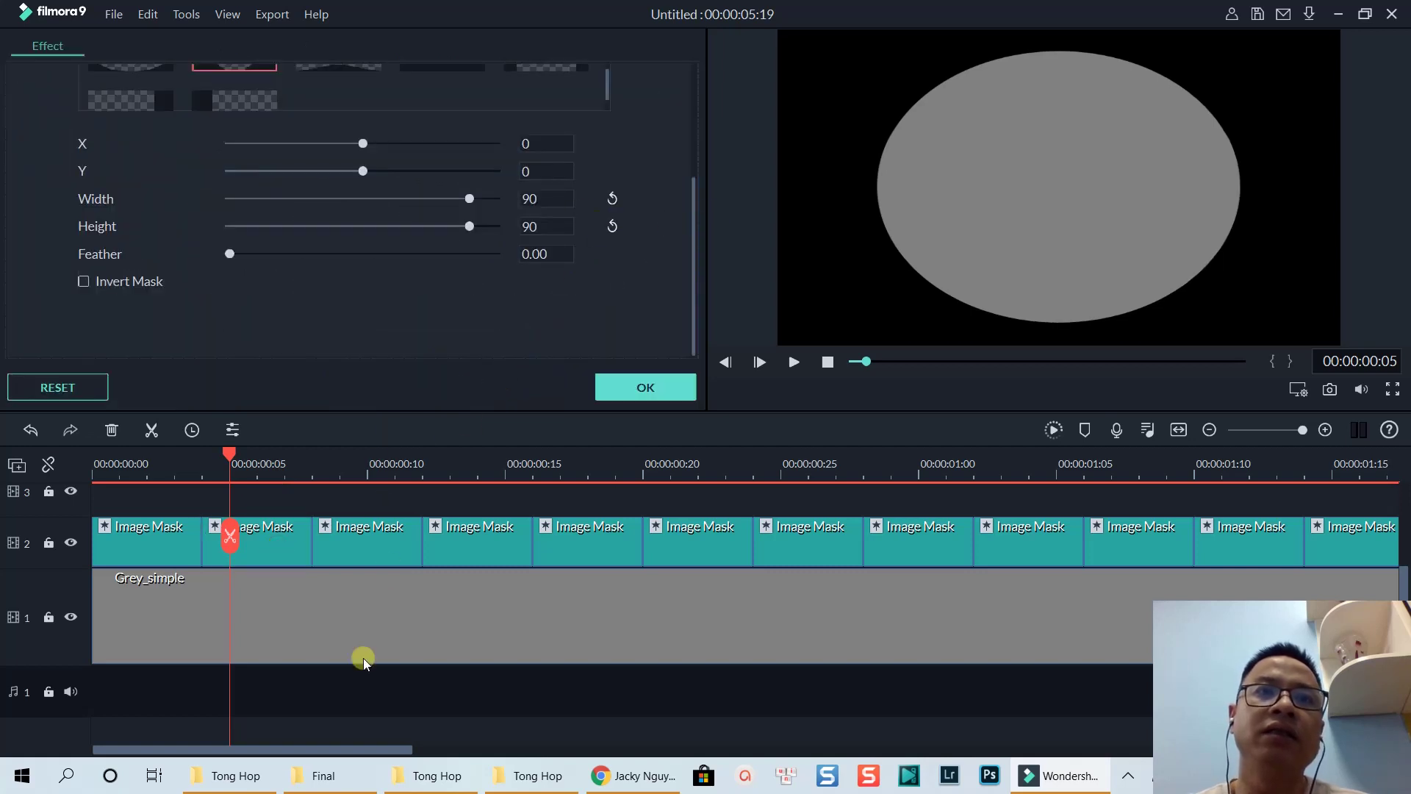
pyautogui.click(365, 516)
pyautogui.click(389, 544)
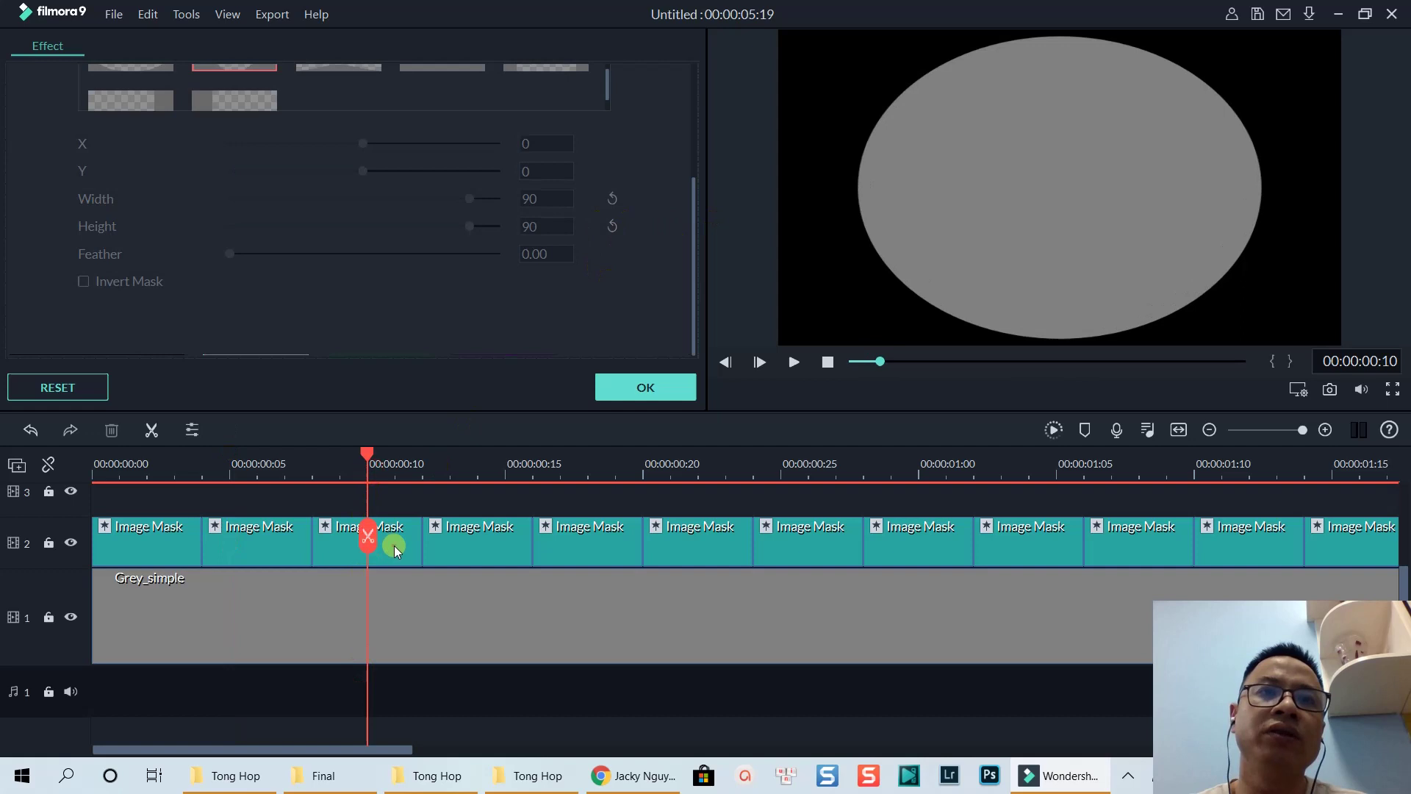
pyautogui.click(537, 199)
pyautogui.write('85')
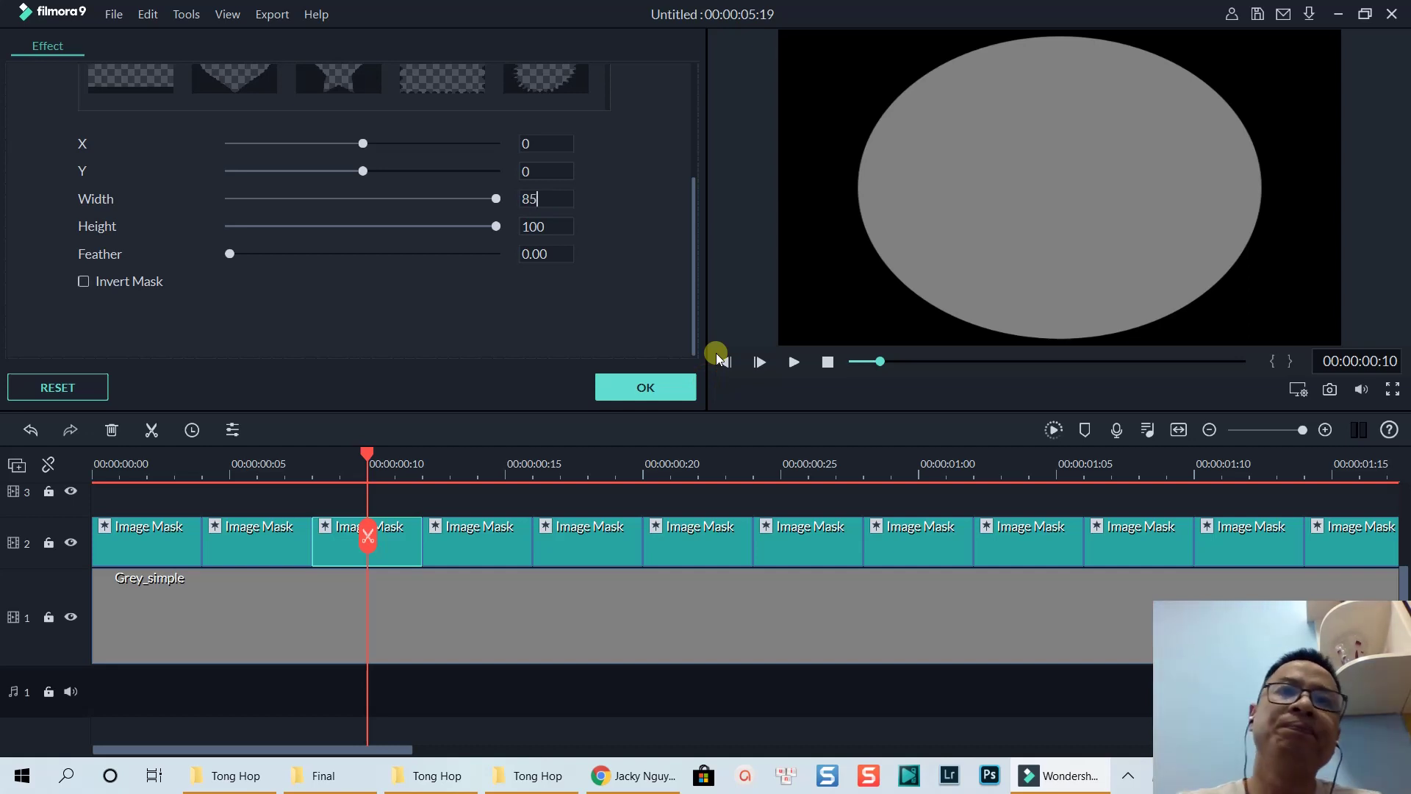
pyautogui.press('Tab')
pyautogui.write('85')
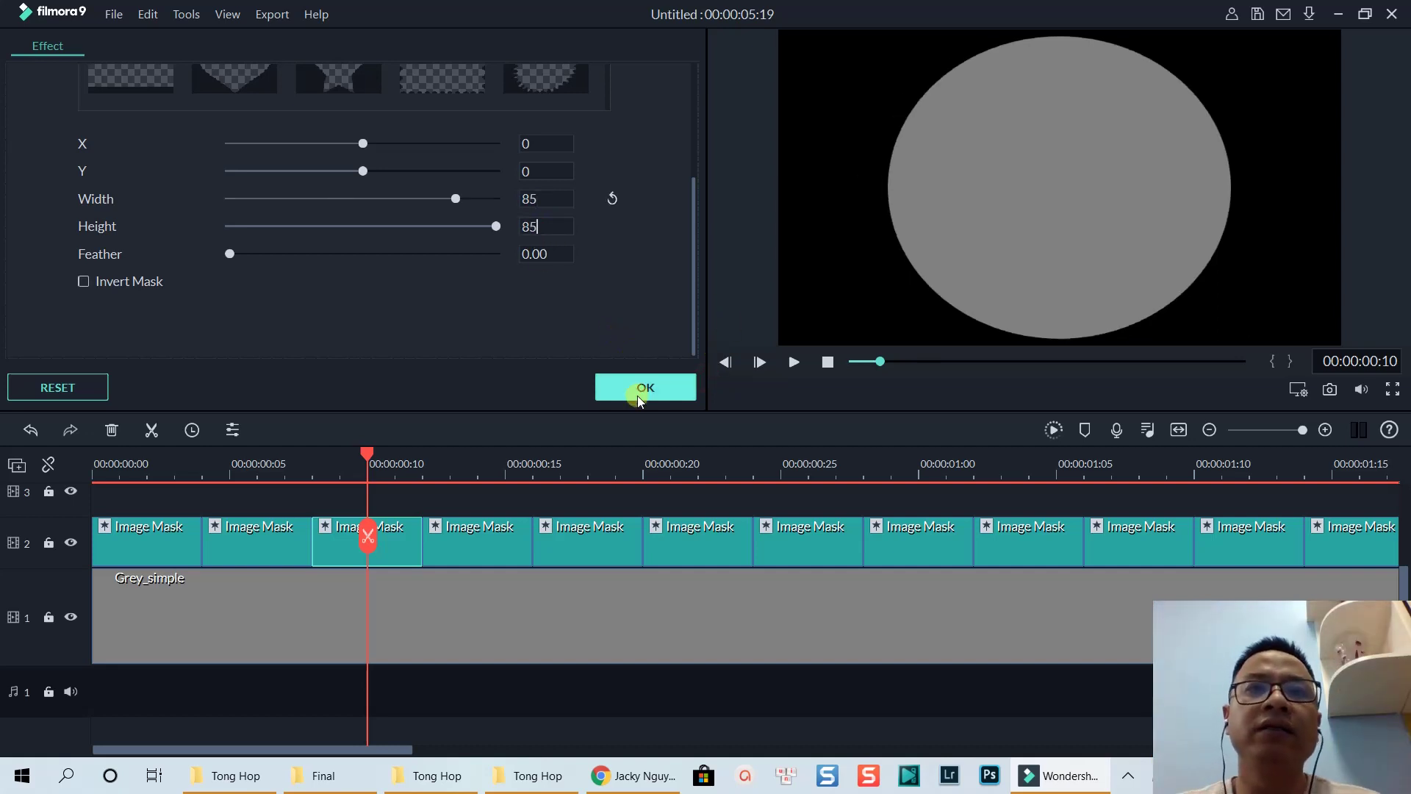
pyautogui.click(637, 395)
# Set the width and height of the fourth Image Mask on track 2 to 80
pyautogui.click(450, 477)
pyautogui.doubleClick(486, 549)
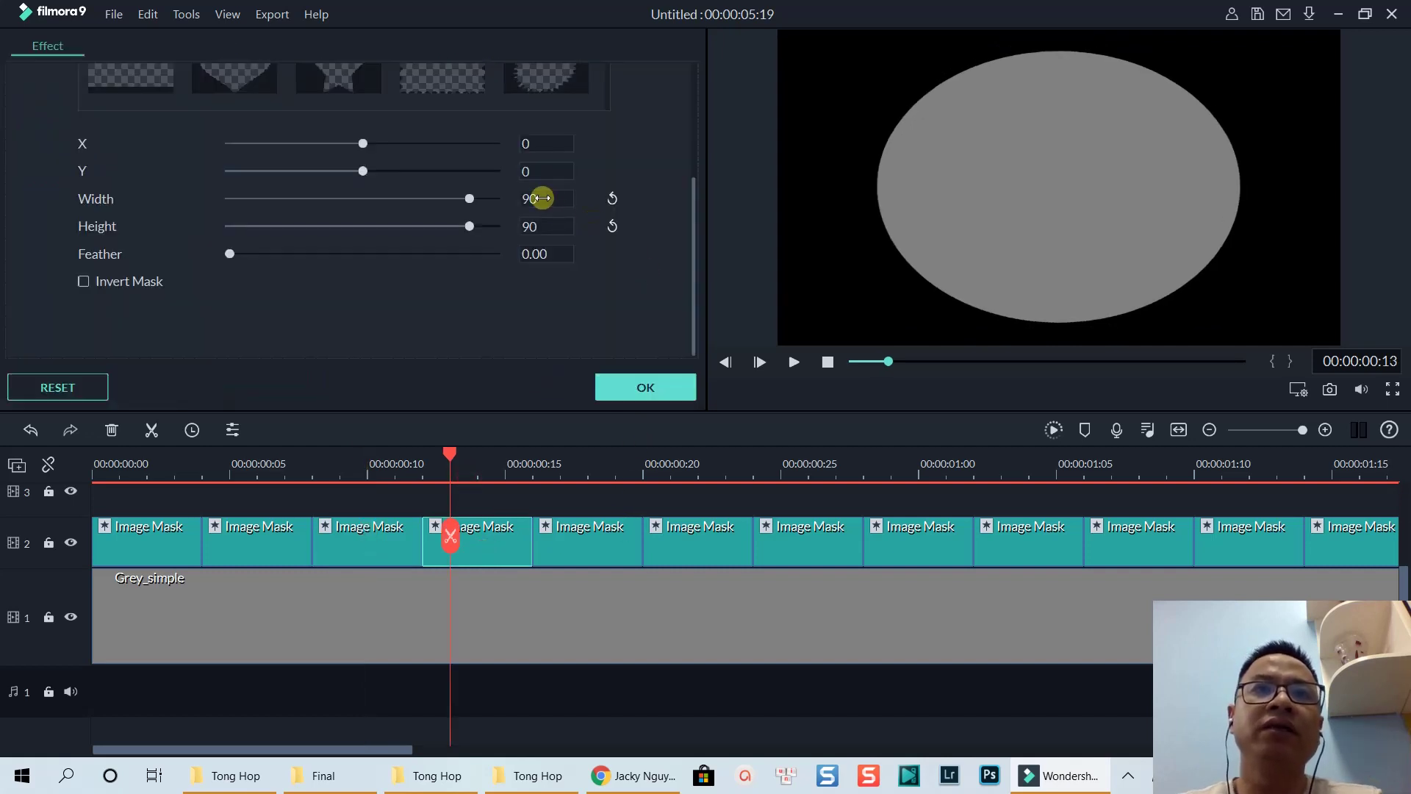
pyautogui.write('8')
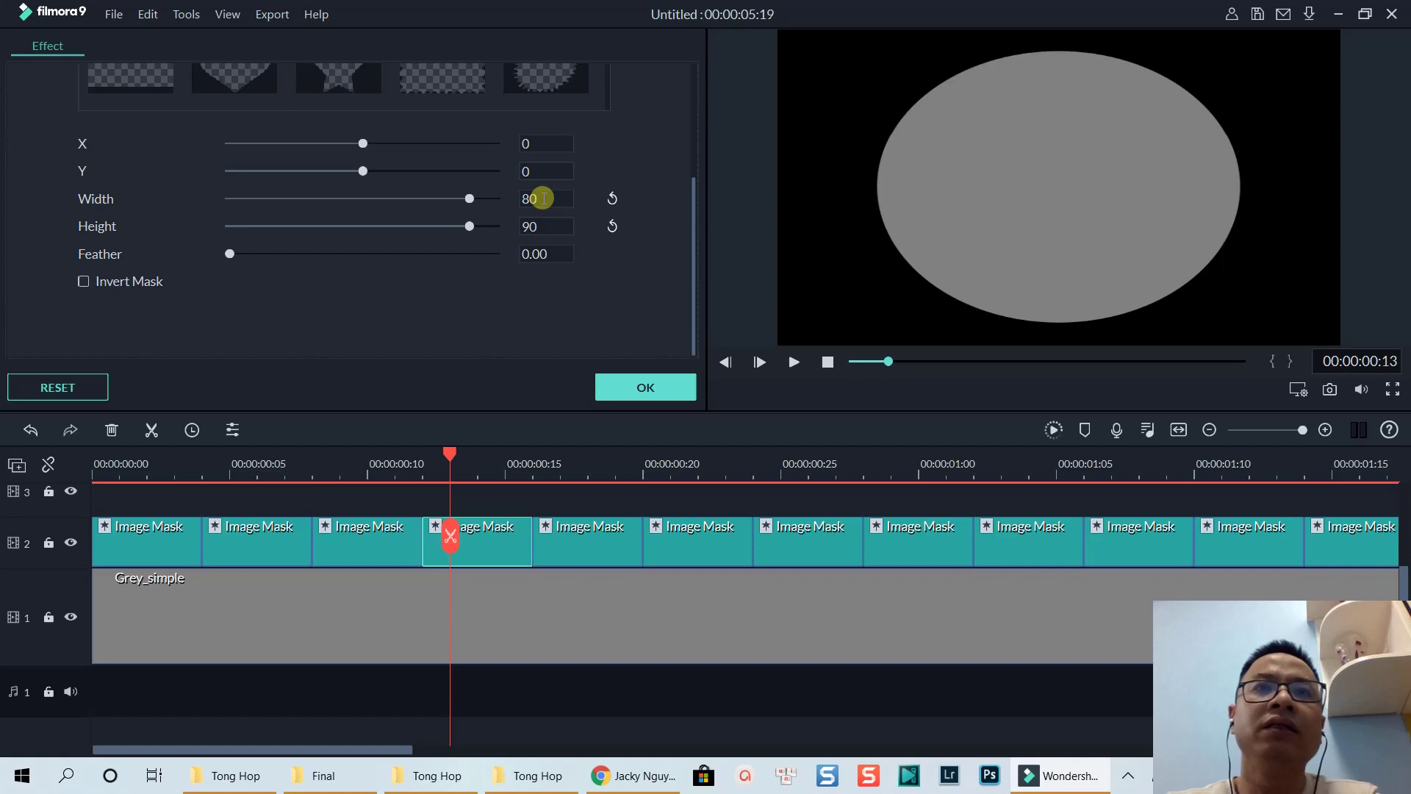
pyautogui.press('Tab')
pyautogui.write('80')
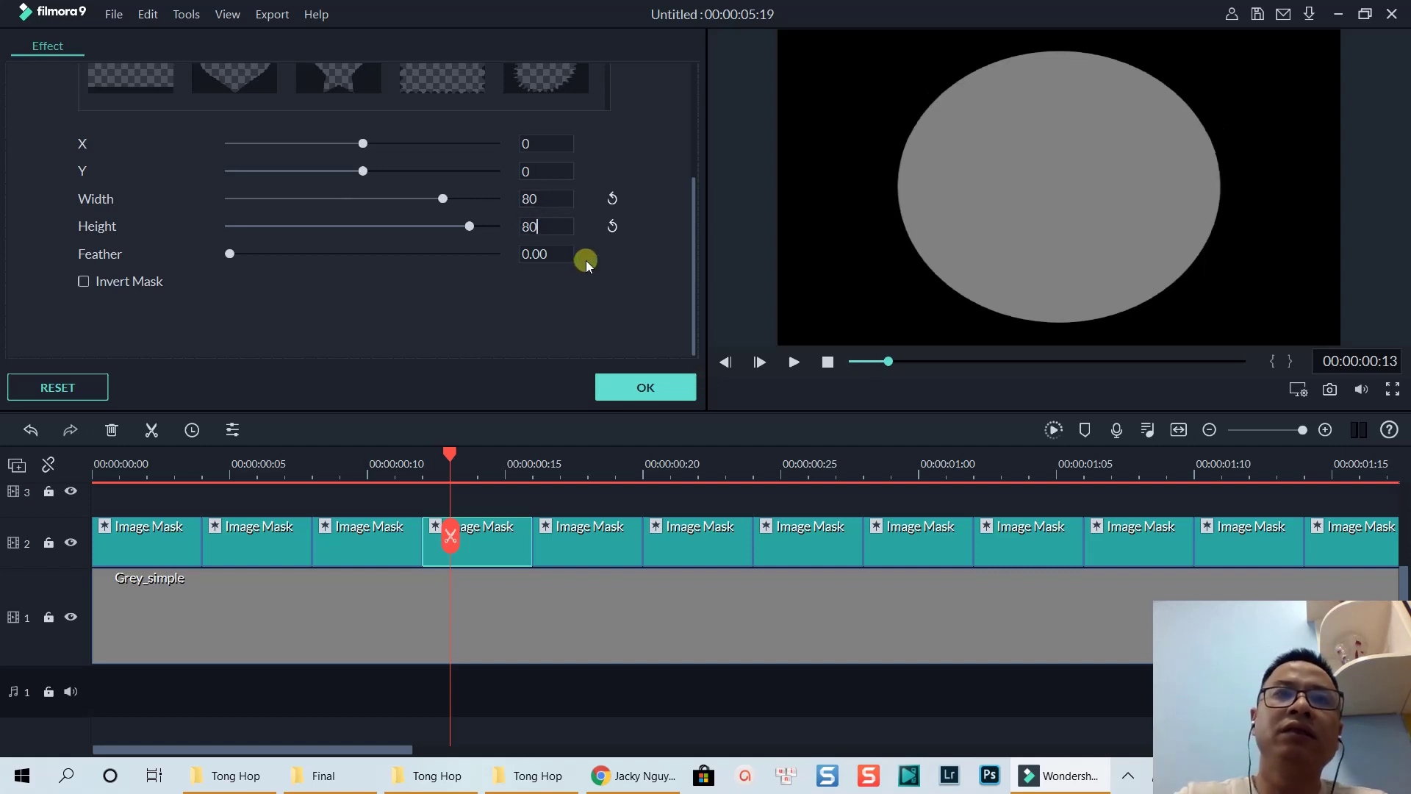
pyautogui.click(630, 386)
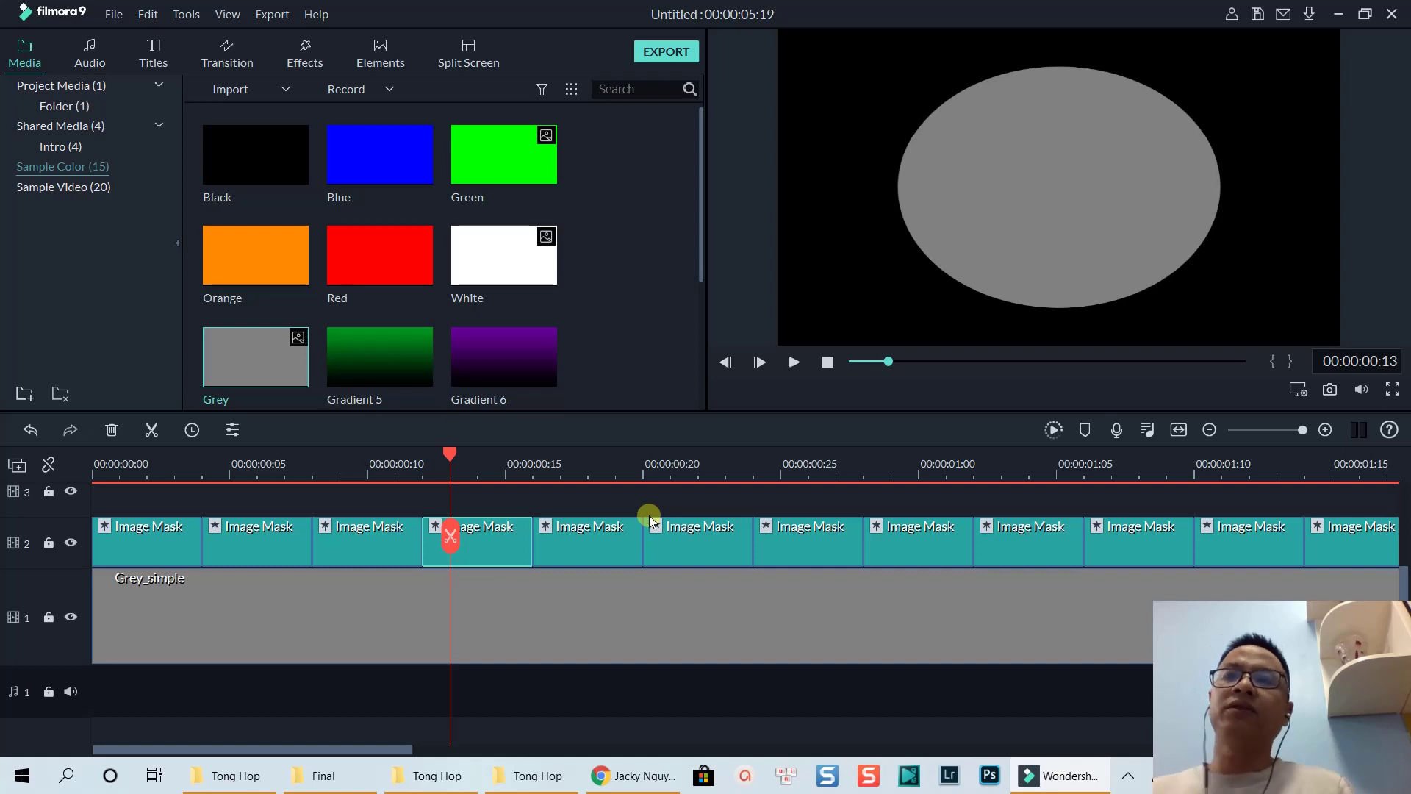
# Set the width and height of the fifth Image Mask on track 2 to 75
pyautogui.click(609, 472)
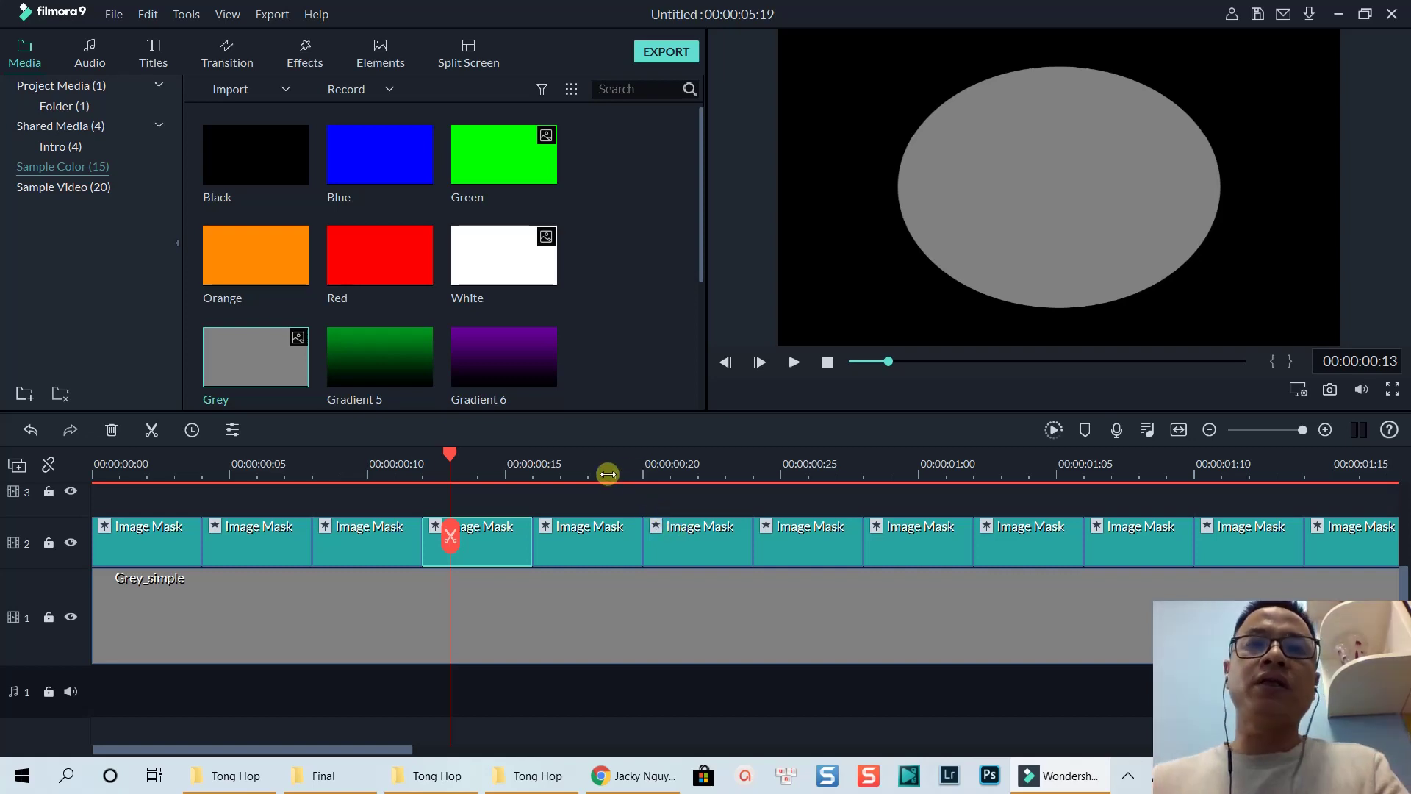
pyautogui.doubleClick(619, 557)
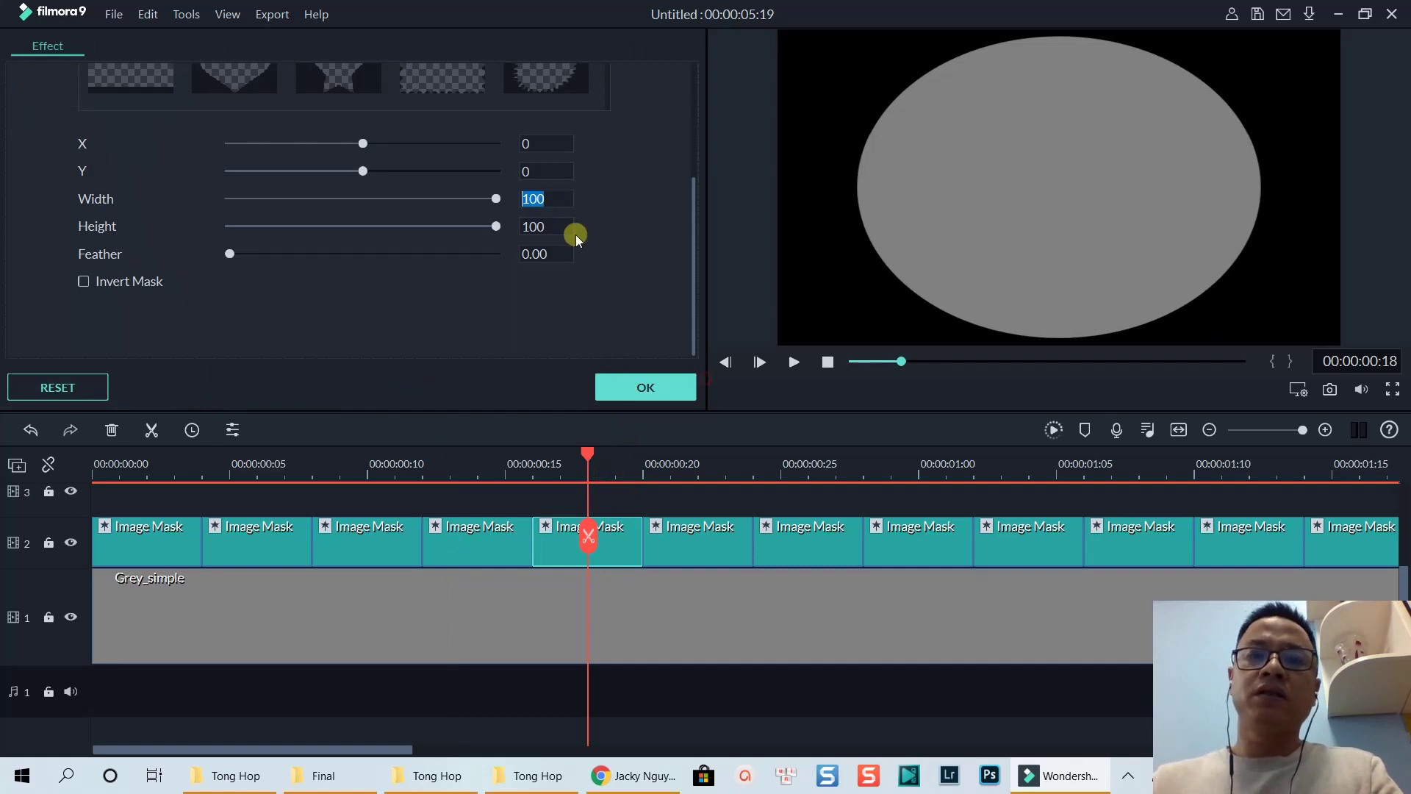
pyautogui.write('75')
pyautogui.click(541, 226)
pyautogui.write('75')
pyautogui.click(645, 387)
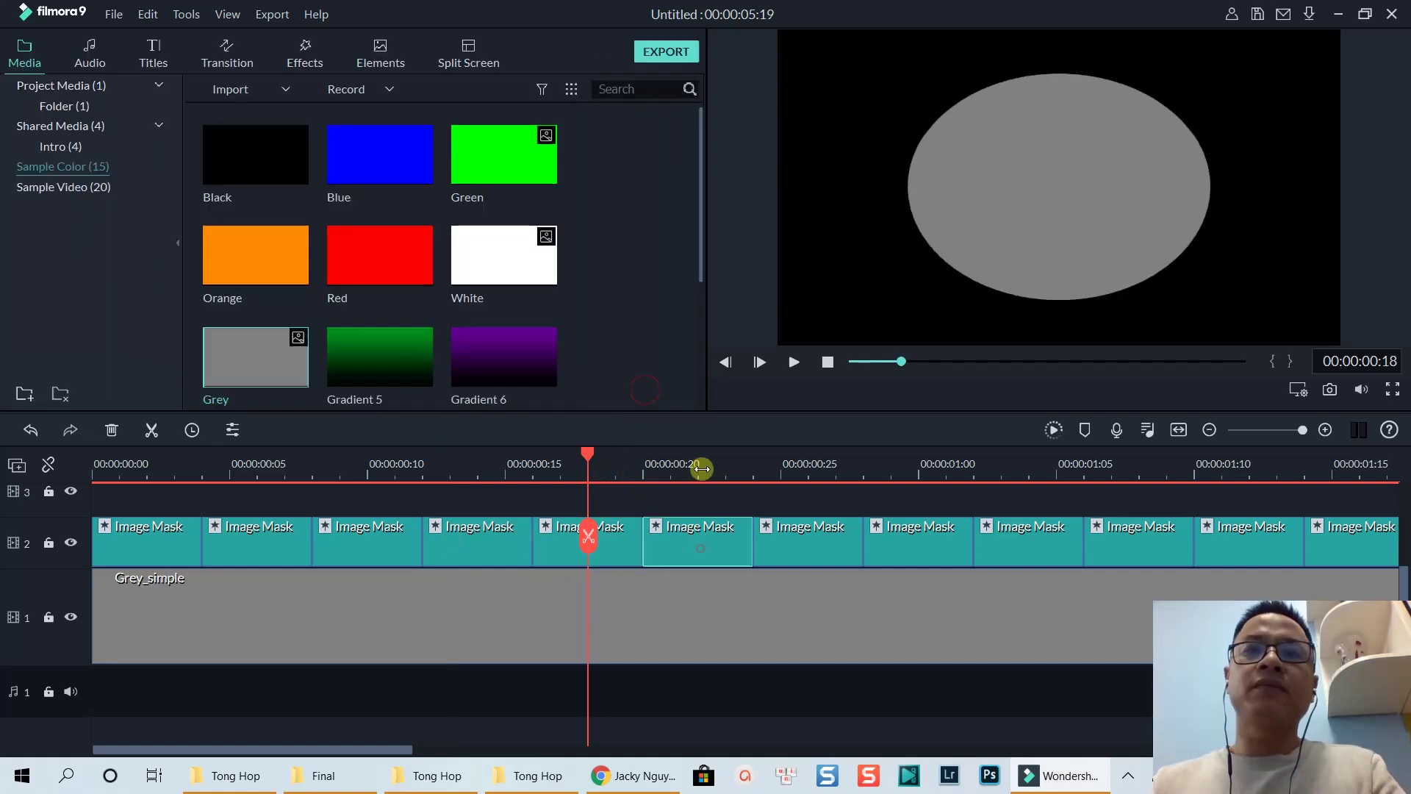
# Set the width and height of the sixth Image Mask on track 2 to 70
pyautogui.click(702, 468)
pyautogui.doubleClick(699, 547)
pyautogui.click(543, 226)
pyautogui.write('70')
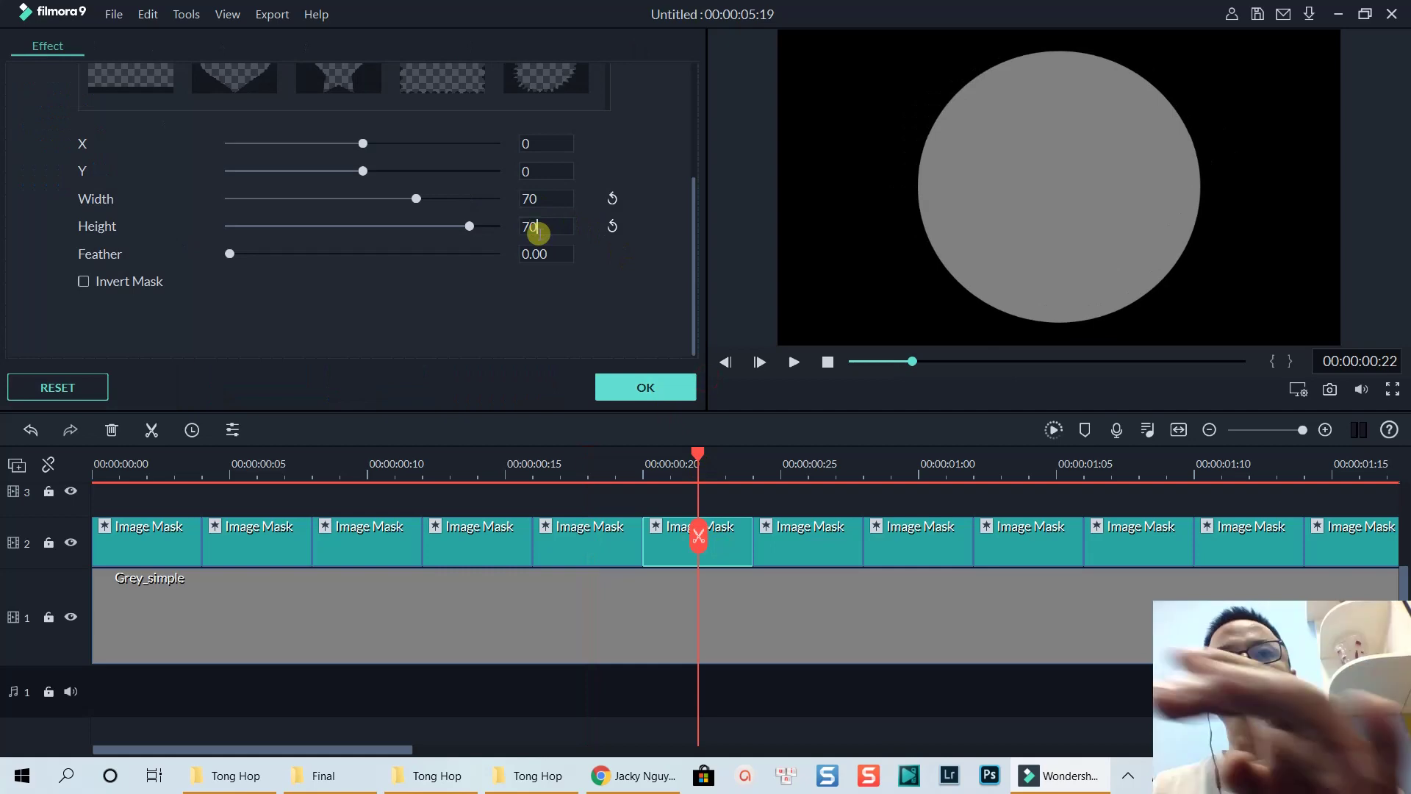
pyautogui.click(645, 387)
# Set the seventh Image Mask's width to 65 and reduce its height to match
pyautogui.click(808, 468)
pyautogui.doubleClick(808, 547)
pyautogui.doubleClick(541, 199)
pyautogui.write('65')
pyautogui.doubleClick(531, 226)
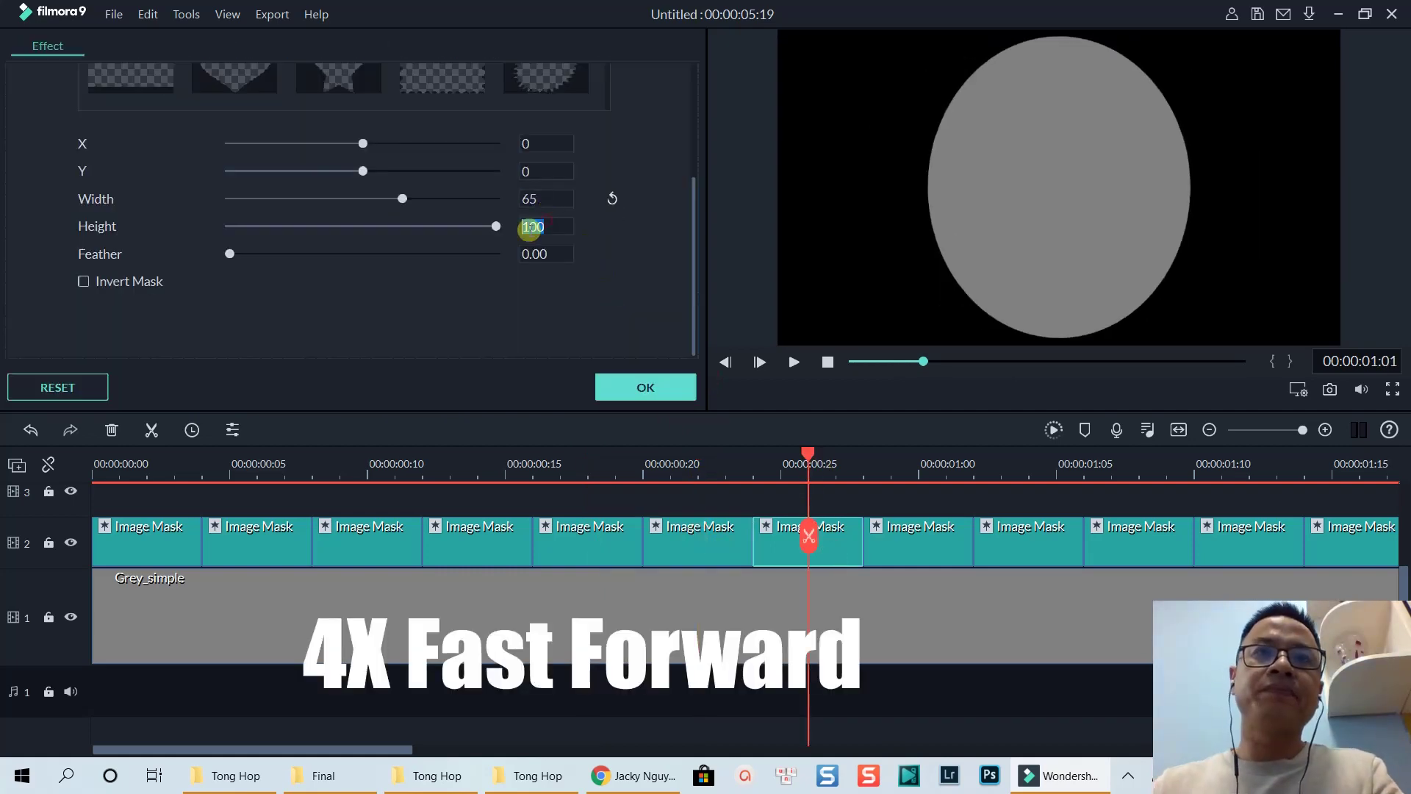
pyautogui.click(646, 387)
# Reduce the width and height of the eighth to twelfth Image Masks progressively, making each one smaller than the one before
pyautogui.doubleClick(917, 548)
pyautogui.doubleClick(533, 199)
pyautogui.click(646, 387)
pyautogui.doubleClick(1027, 547)
pyautogui.click(645, 388)
pyautogui.doubleClick(1109, 547)
pyautogui.doubleClick(1249, 548)
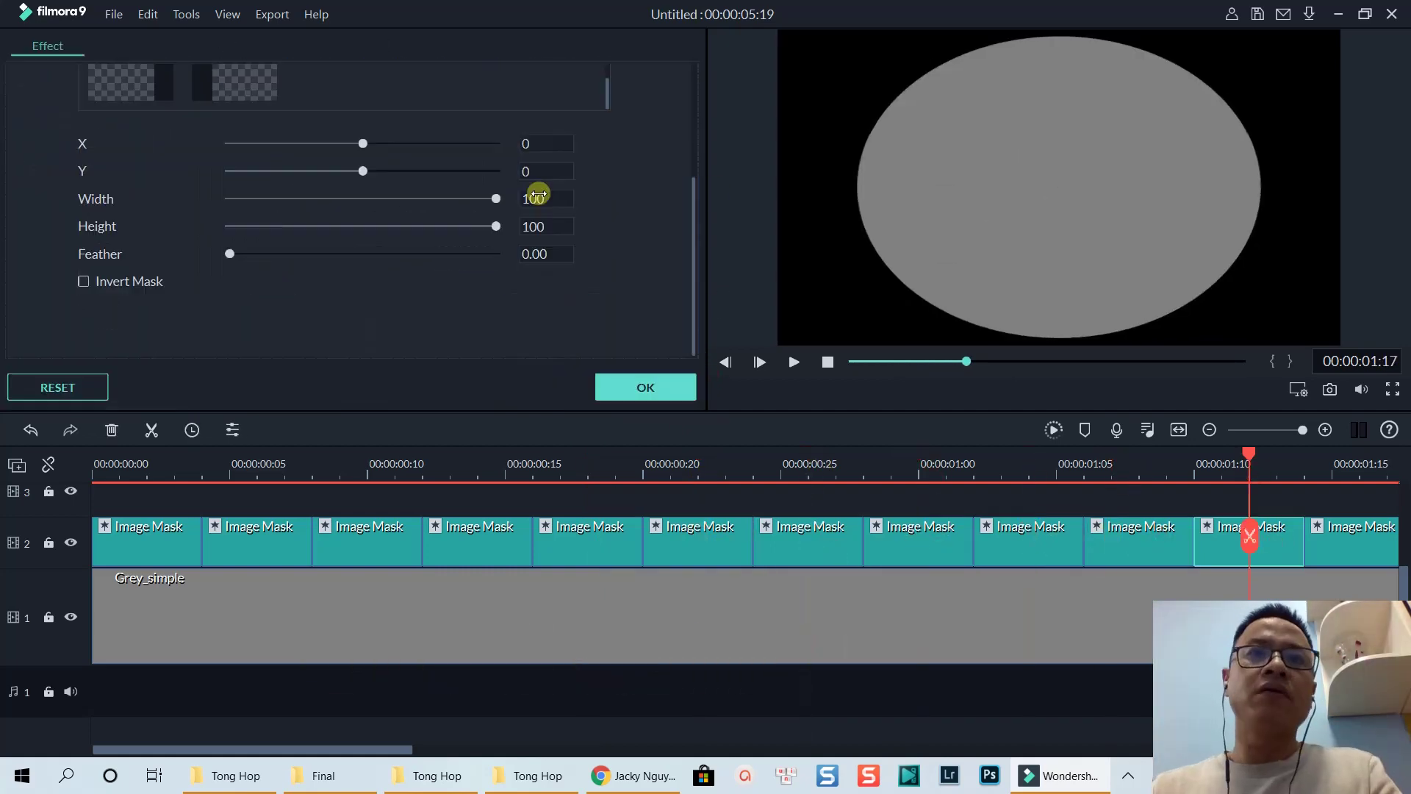
pyautogui.click(645, 388)
pyautogui.doubleClick(1329, 547)
pyautogui.click(645, 387)
# Adjust the thirteenth Image Mask, remove the masks and Grey footage after it, and play the shrinking circle from the start
pyautogui.click(1179, 430)
pyautogui.press('Home')
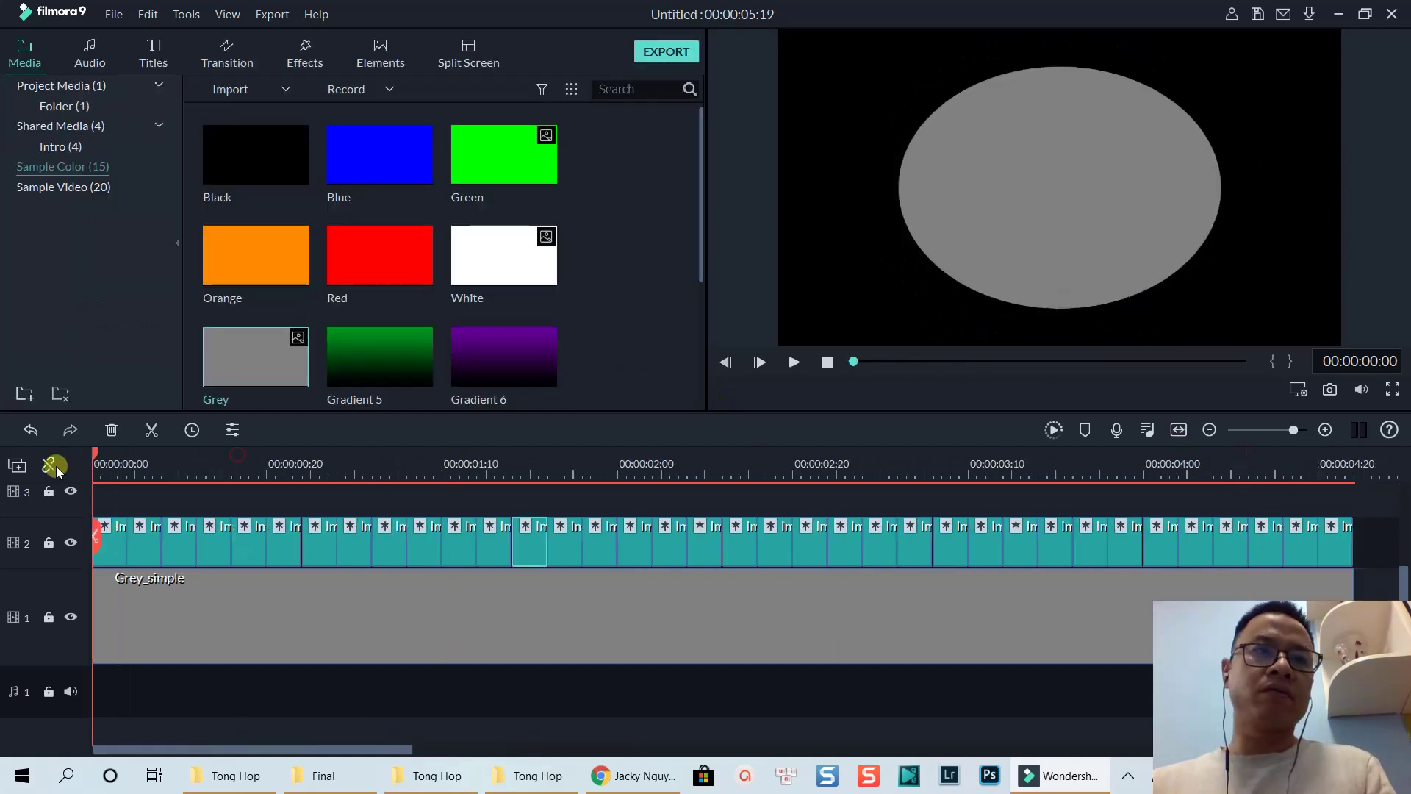
pyautogui.press('space')
pyautogui.doubleClick(535, 545)
pyautogui.click(646, 387)
pyautogui.press('Delete')
pyautogui.press('space')
pyautogui.press('Home')
pyautogui.press('space')
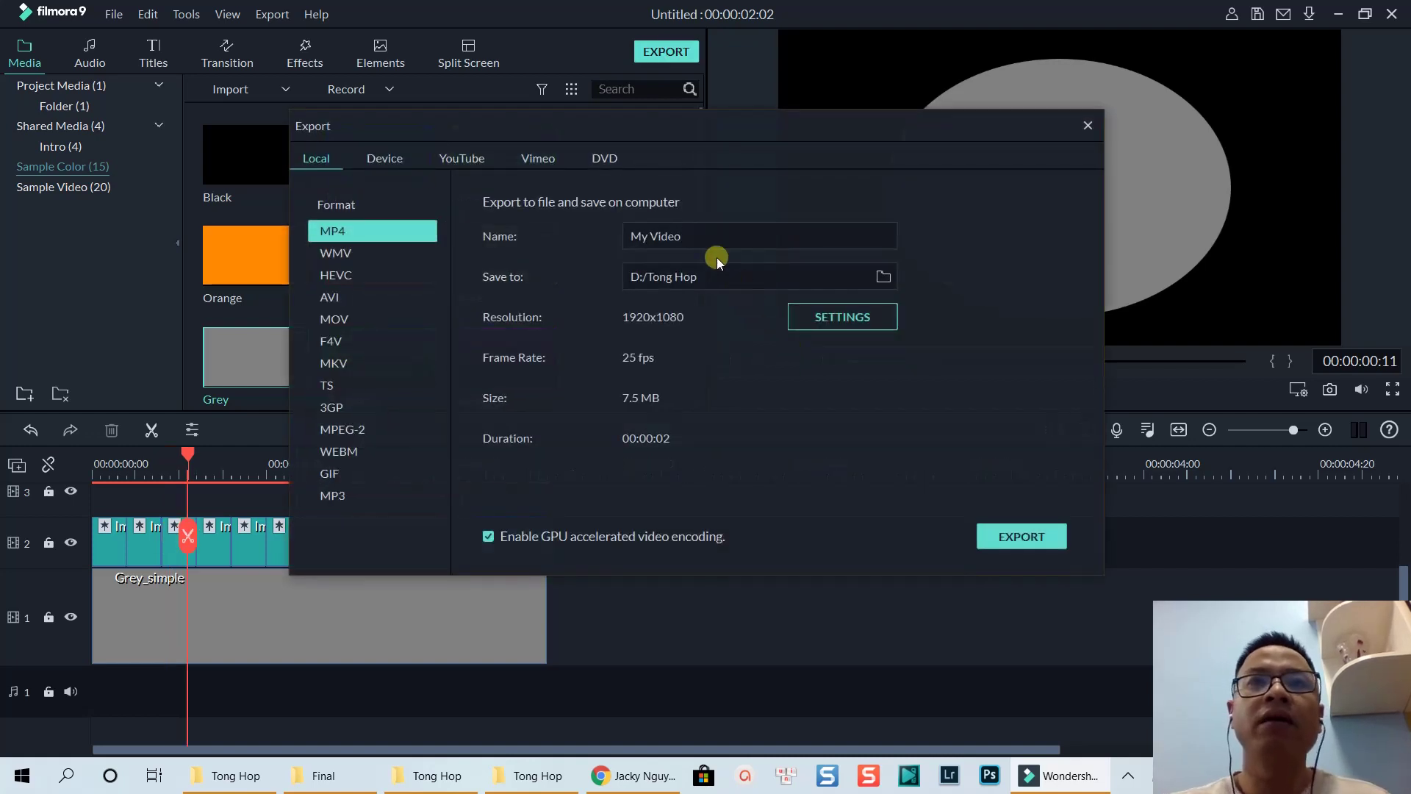
# Export the animation as an MP4 named Circle 1 with the frame rate set to 30 fps
pyautogui.moveTo(702, 241); pyautogui.dragTo(536, 244)
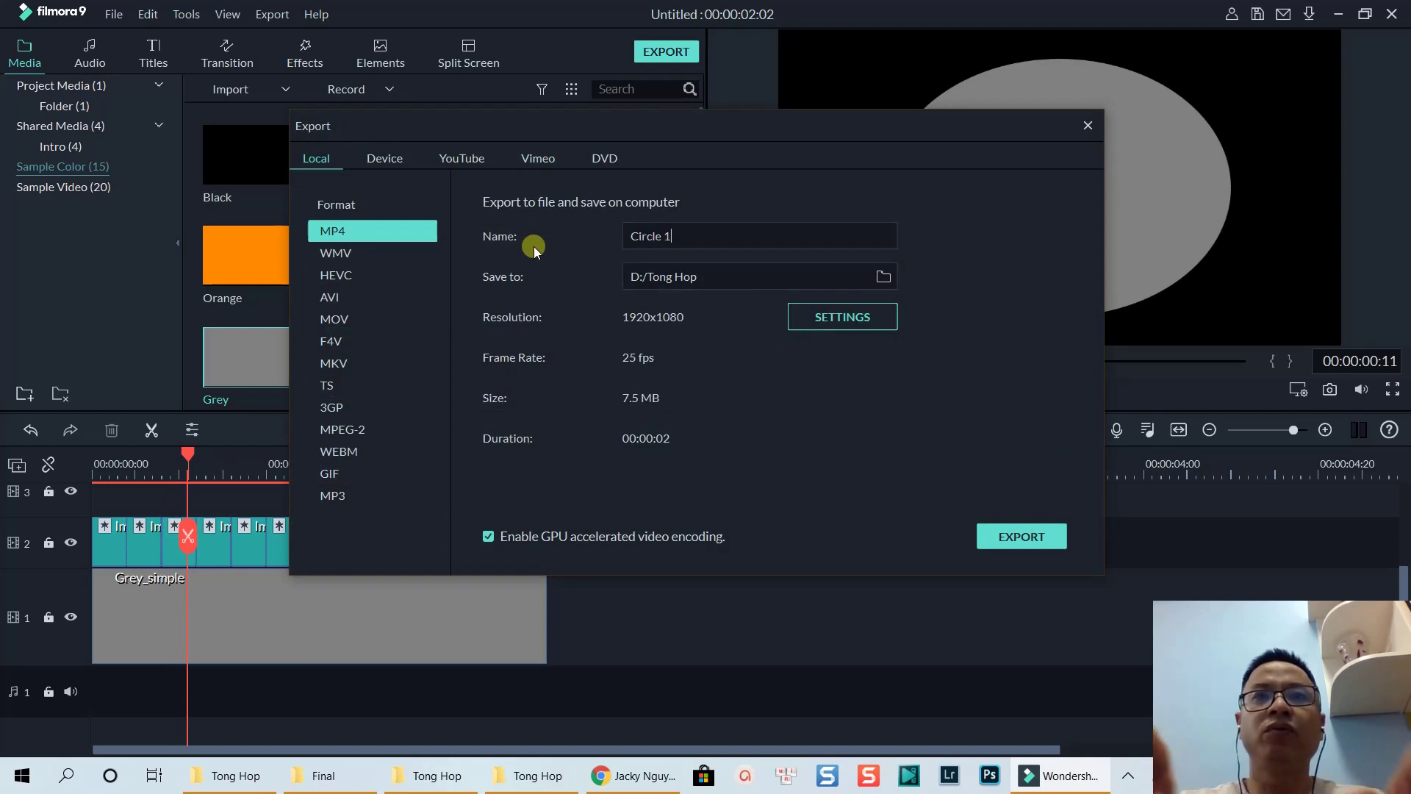
pyautogui.click(838, 316)
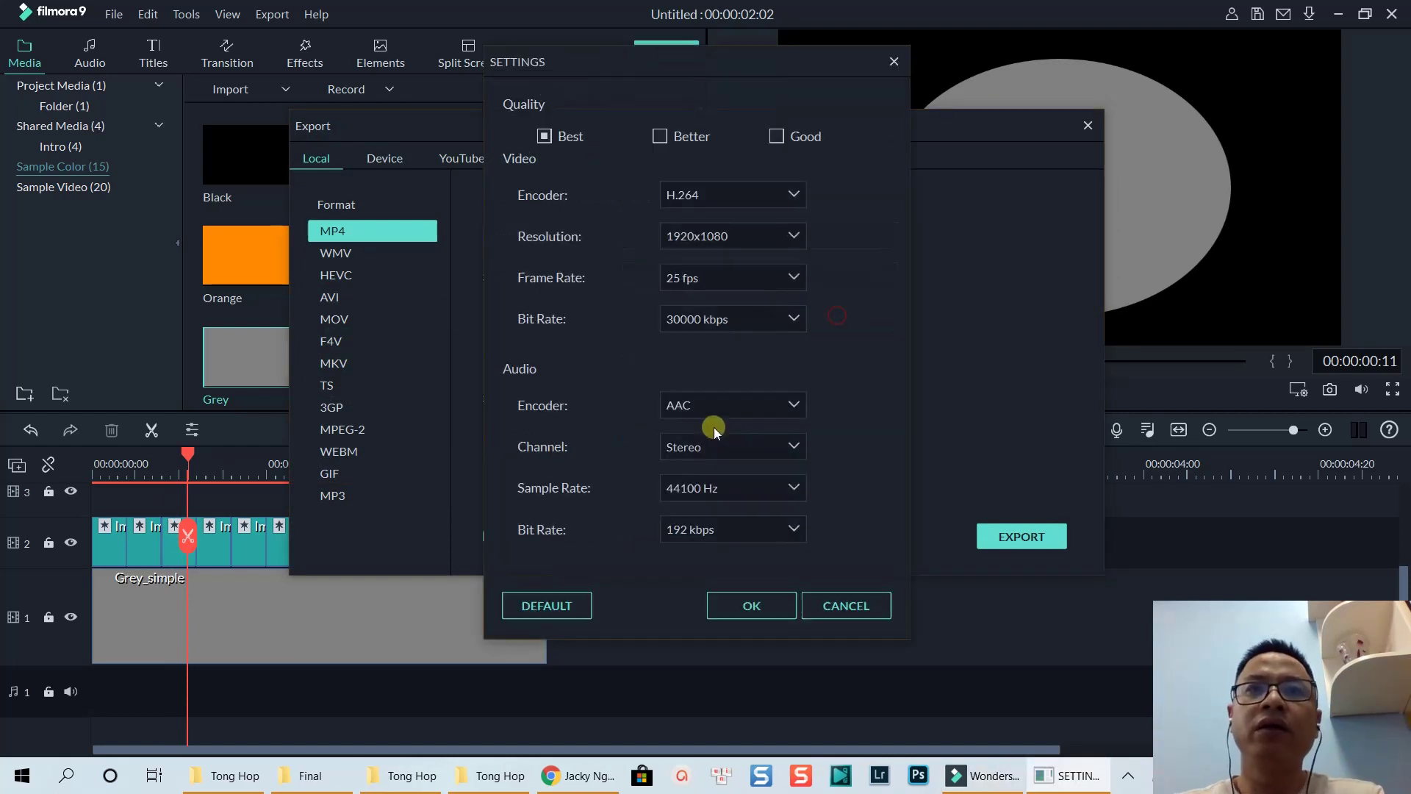
pyautogui.click(720, 285)
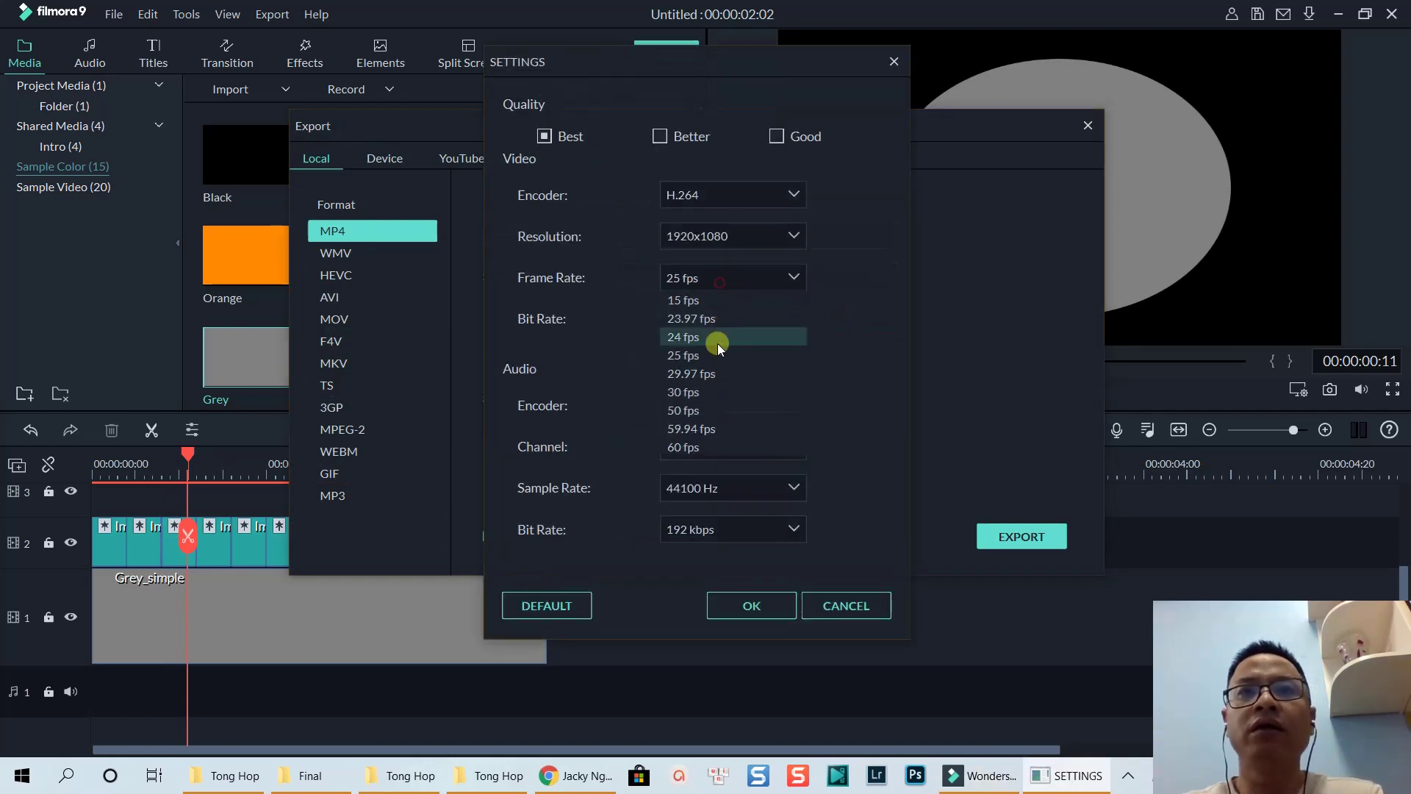
pyautogui.click(699, 393)
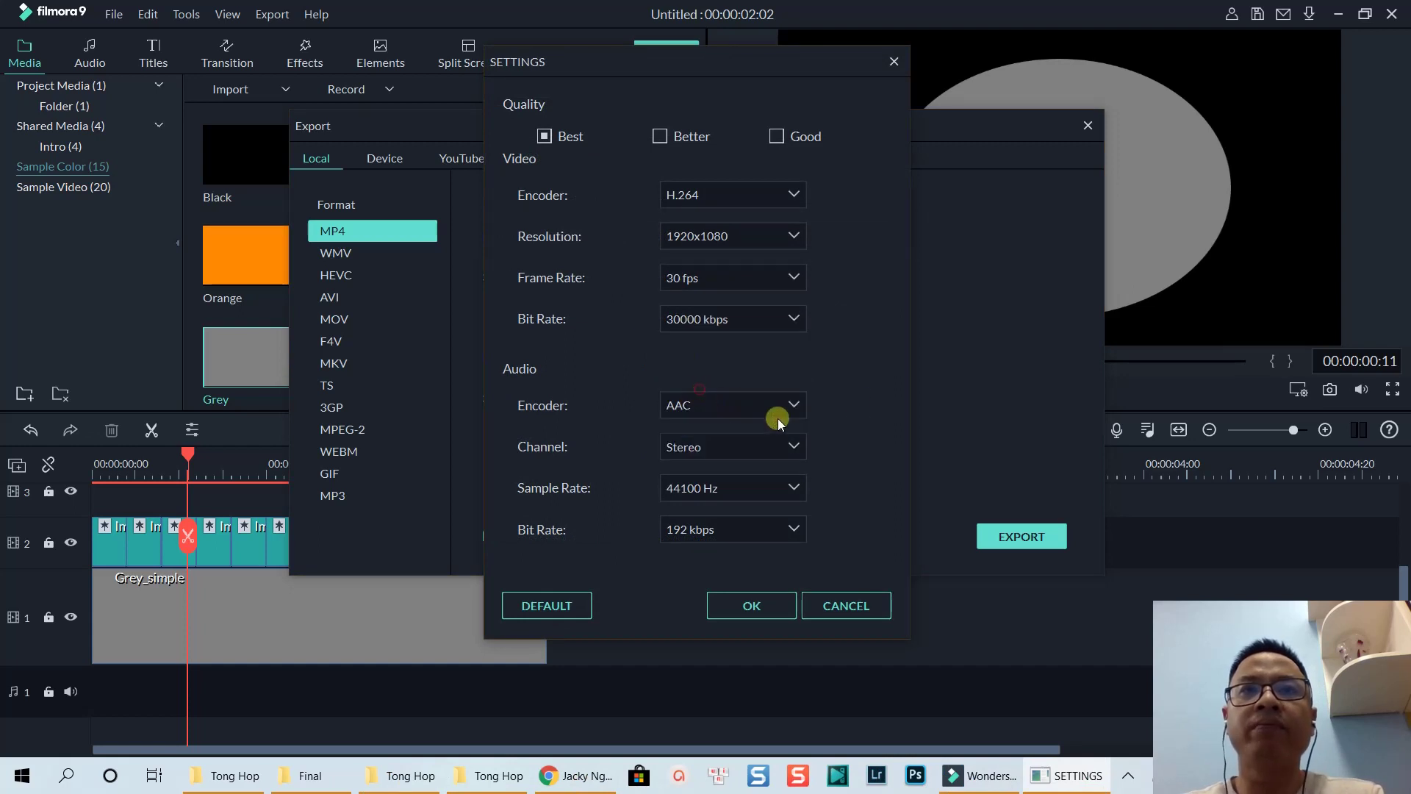
pyautogui.click(744, 604)
pyautogui.click(1015, 536)
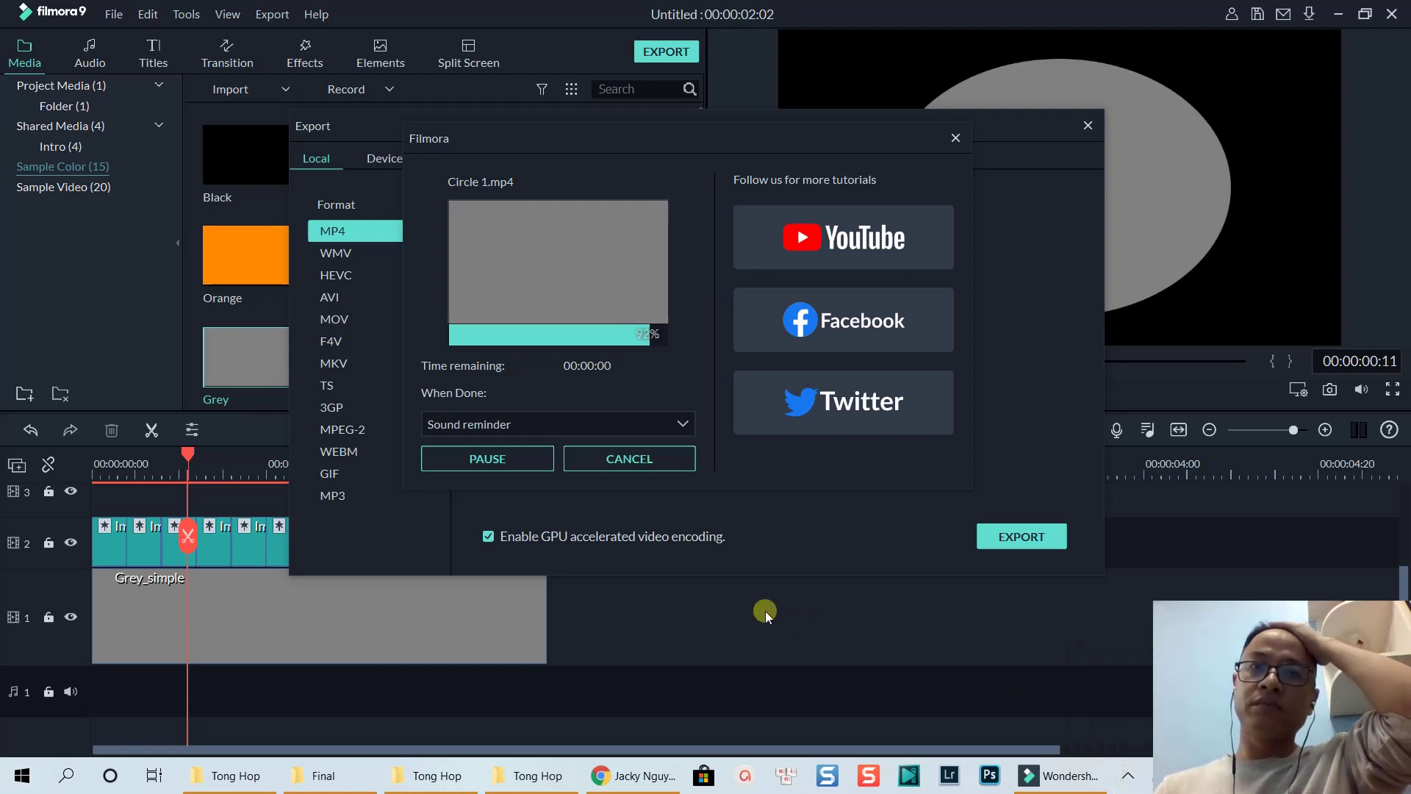
# View the exported Circle 1.mp4 in its destination folder and close the Export dialog
pyautogui.click(496, 456)
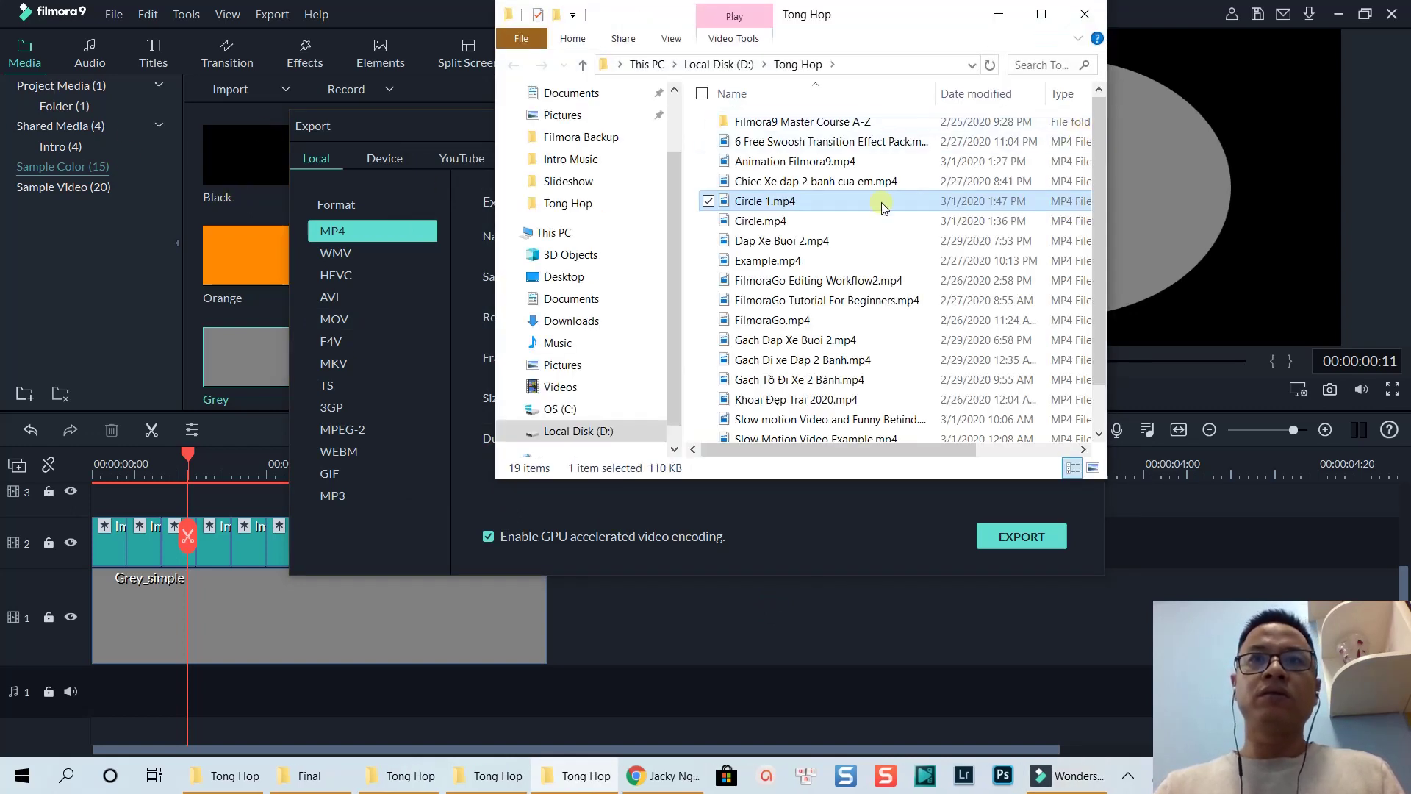
pyautogui.click(39, 80)
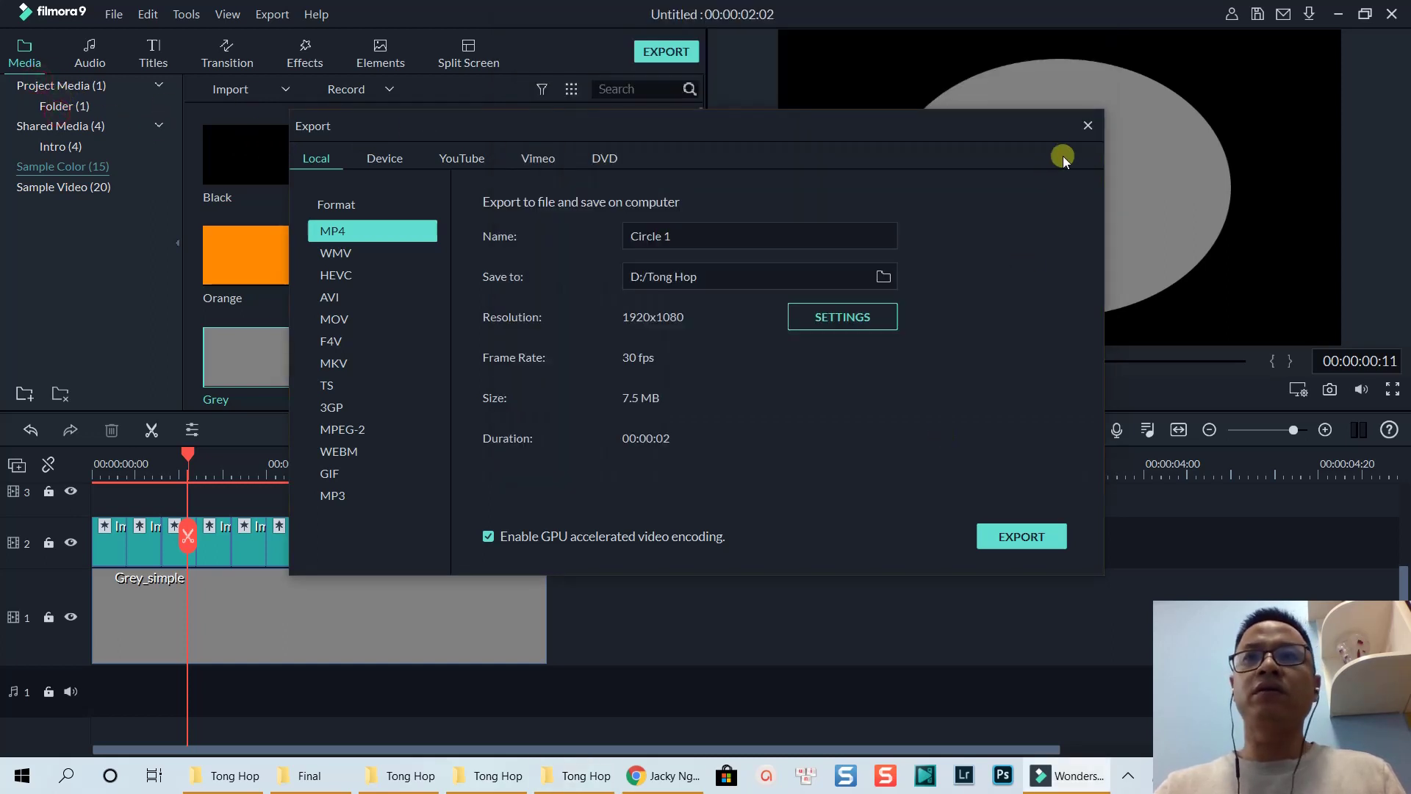
pyautogui.click(1088, 125)
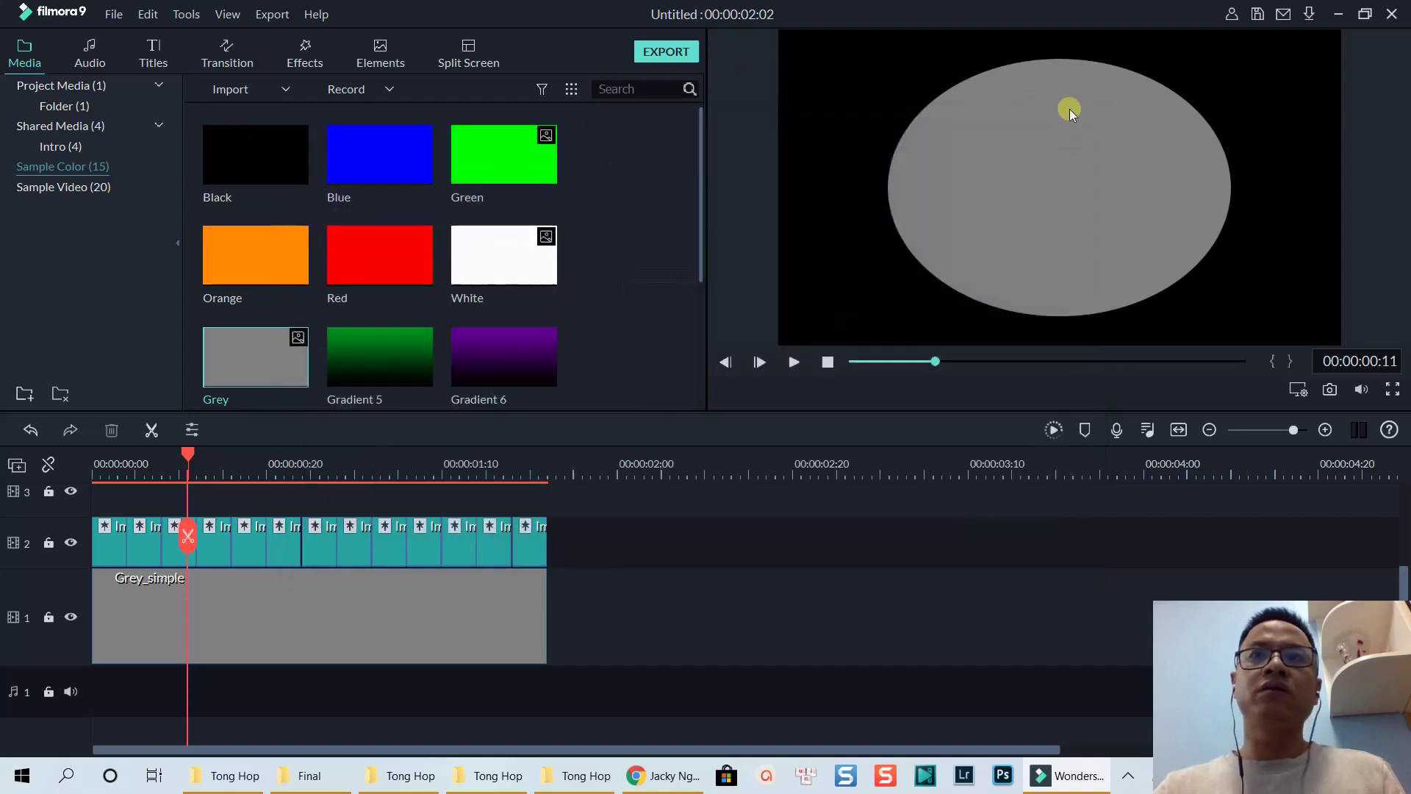
# Import Circle 1.mp4 into the project media Folder and delete all clips from the timeline
pyautogui.click(62, 106)
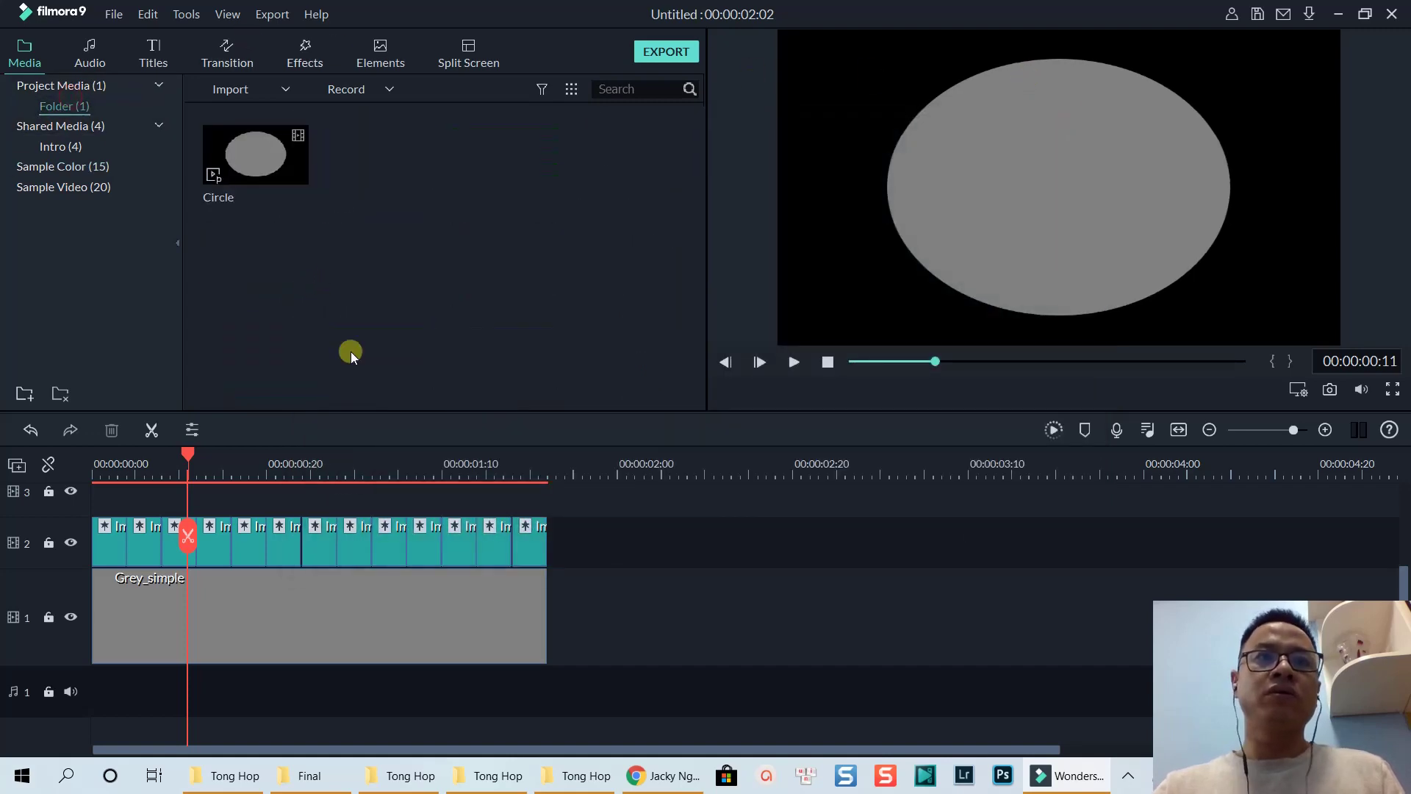
pyautogui.click(583, 777)
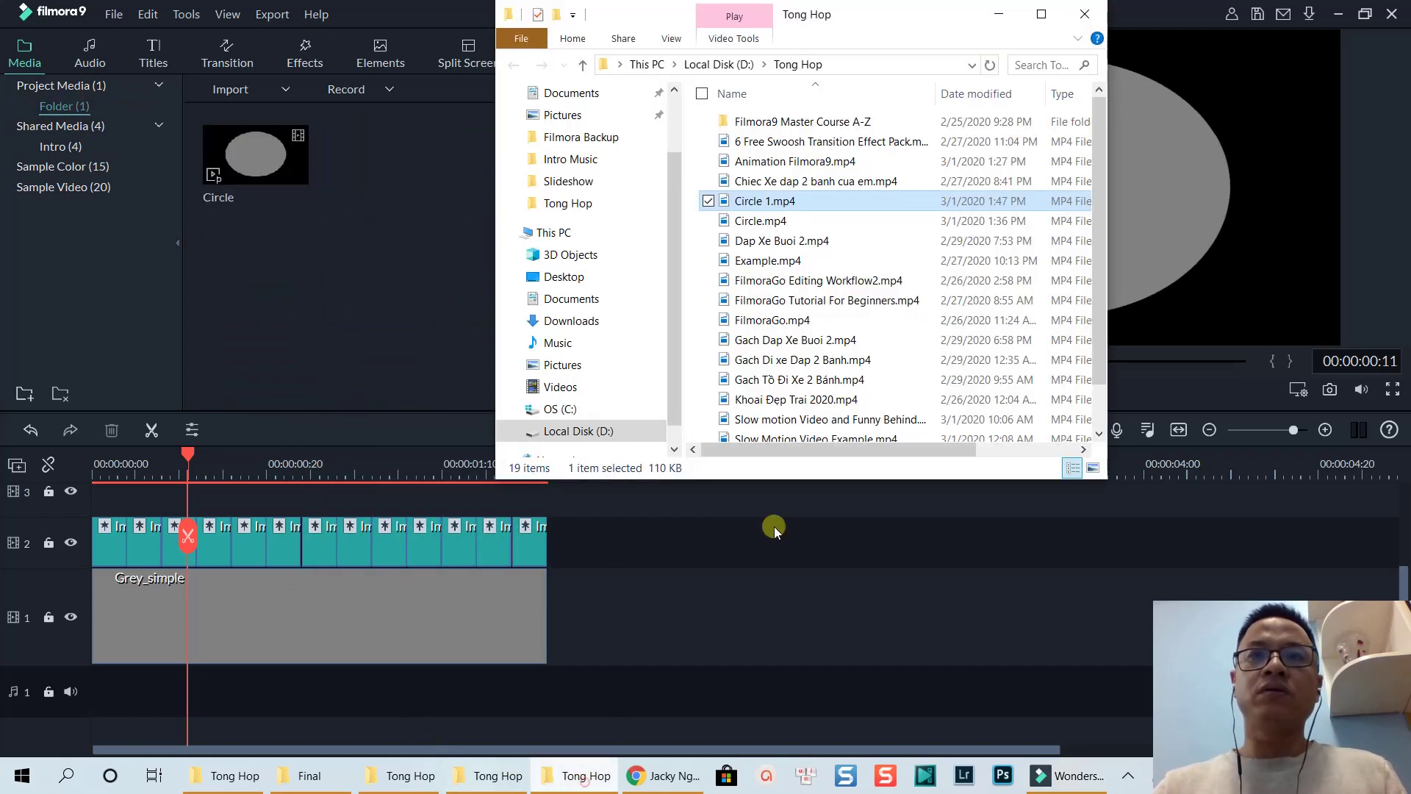
pyautogui.moveTo(755, 208); pyautogui.dragTo(403, 249)
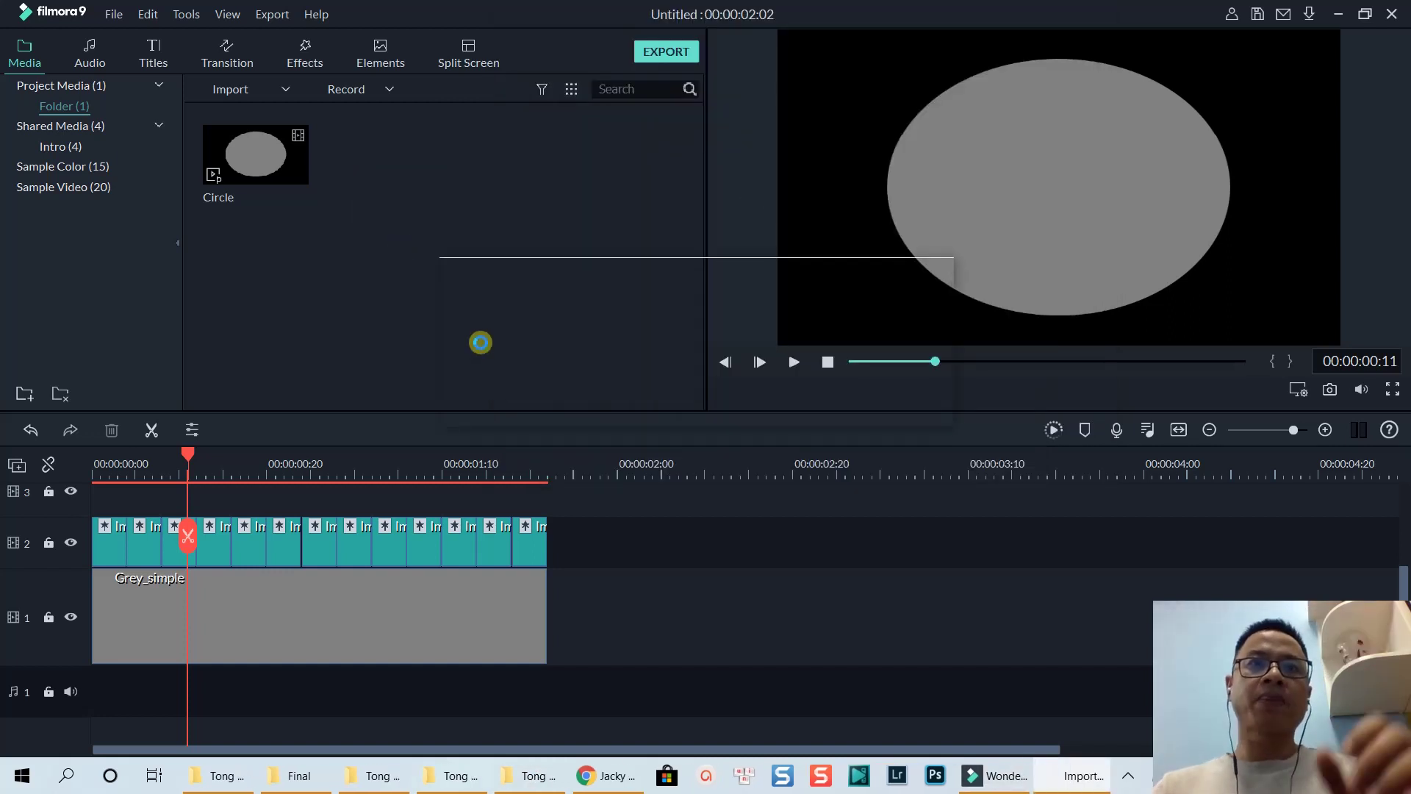
pyautogui.moveTo(638, 672); pyautogui.dragTo(98, 502)
pyautogui.press('Delete')
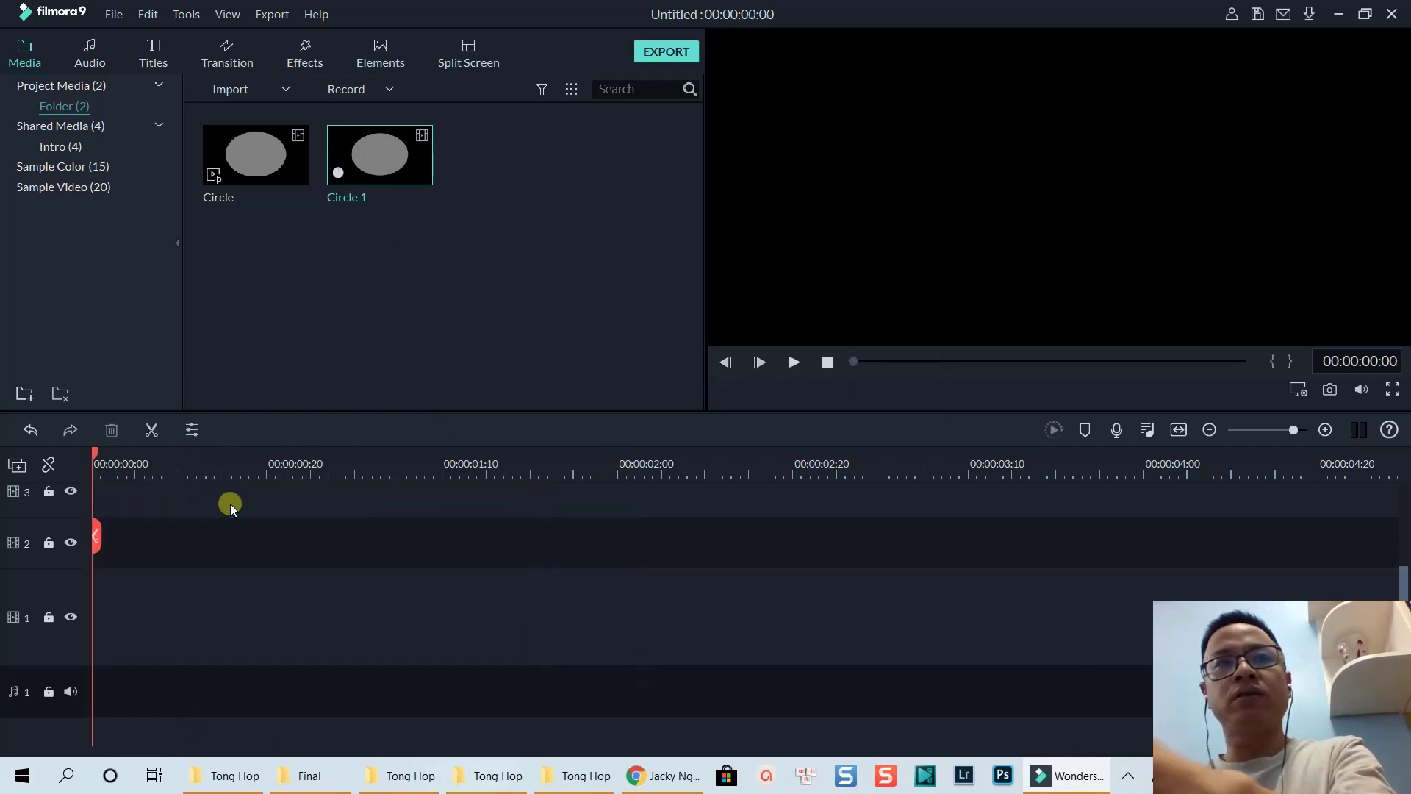
# Place the Circle 1 clip at the start of track 1 and match the project settings to its 1920 x 1080 30fps
pyautogui.moveTo(413, 175); pyautogui.dragTo(73, 616)
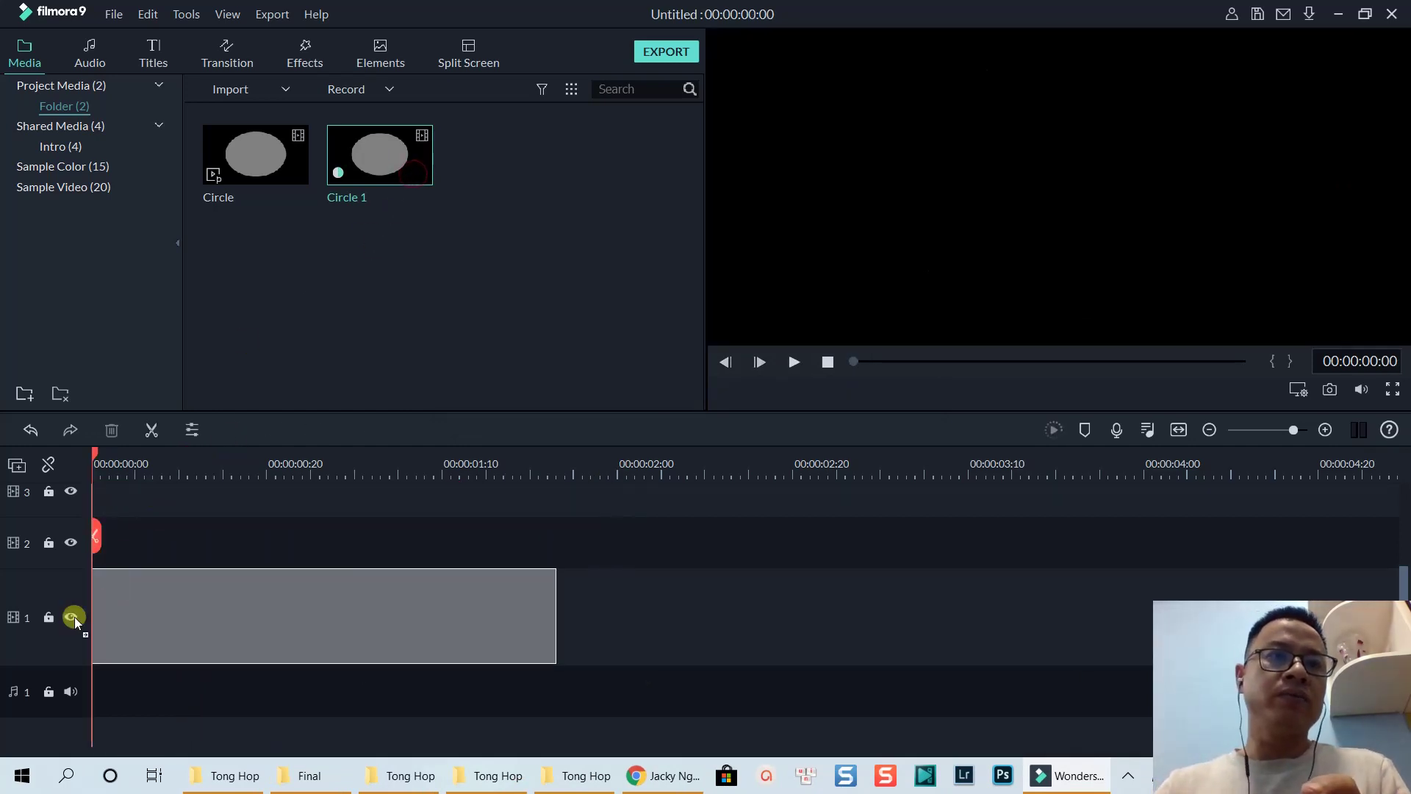
pyautogui.moveTo(540, 597); pyautogui.dragTo(699, 585)
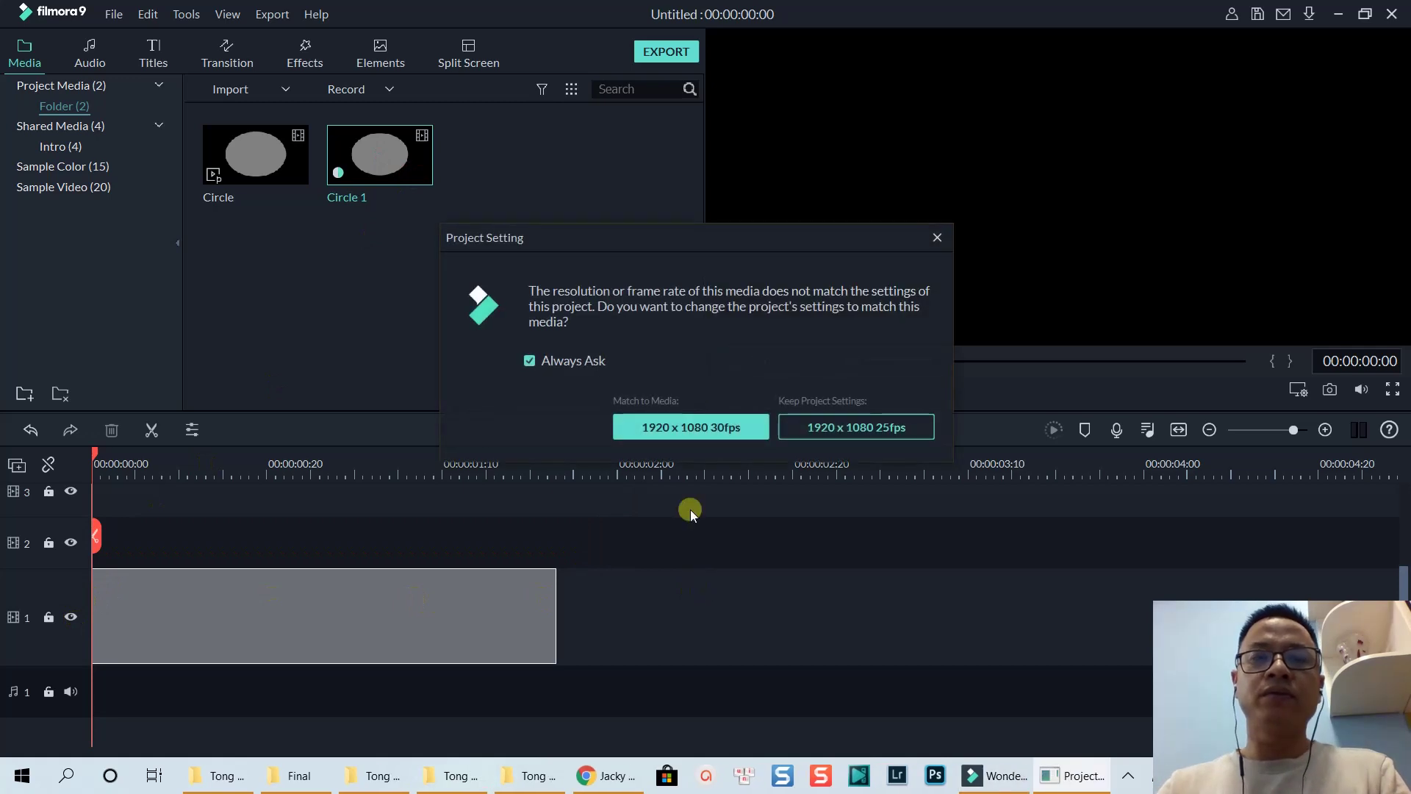
pyautogui.click(688, 431)
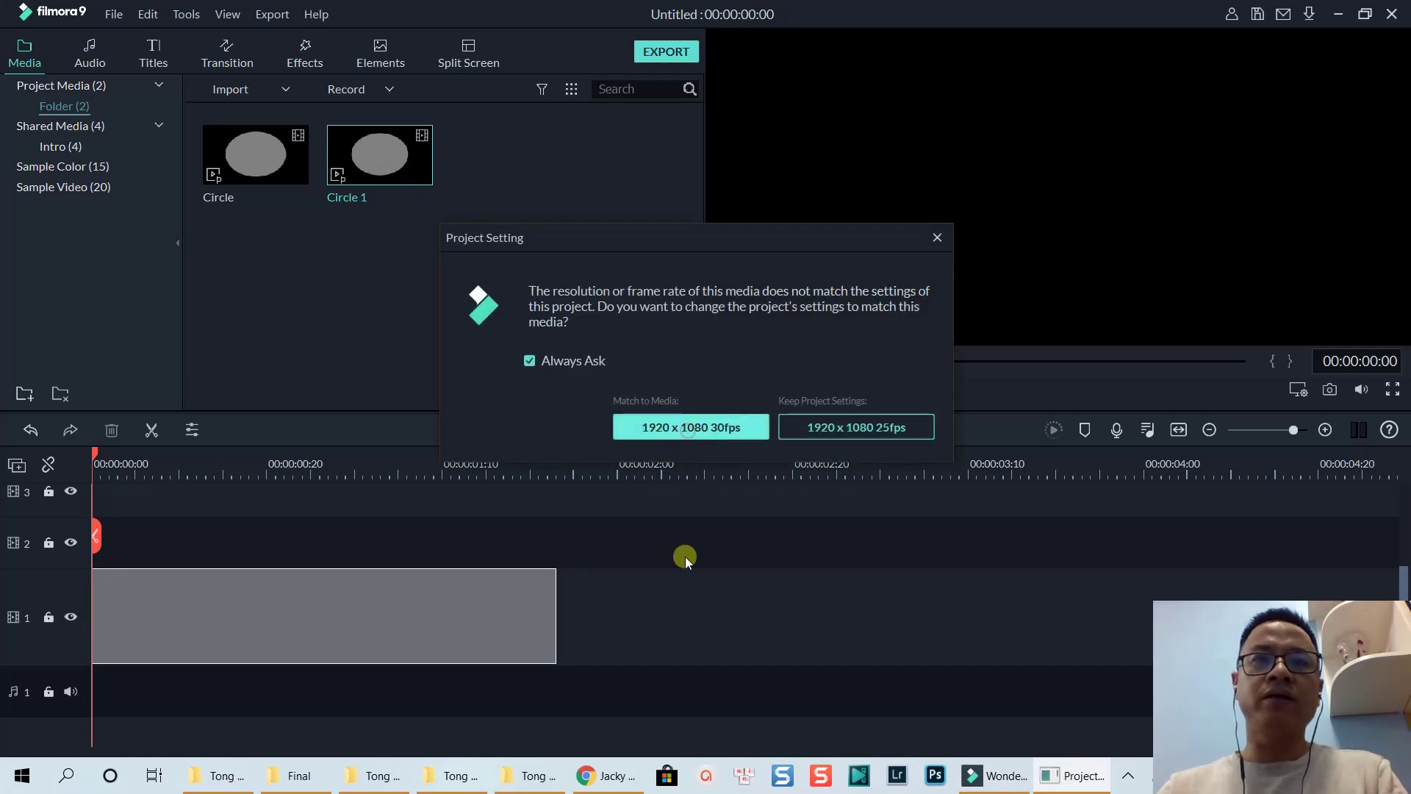
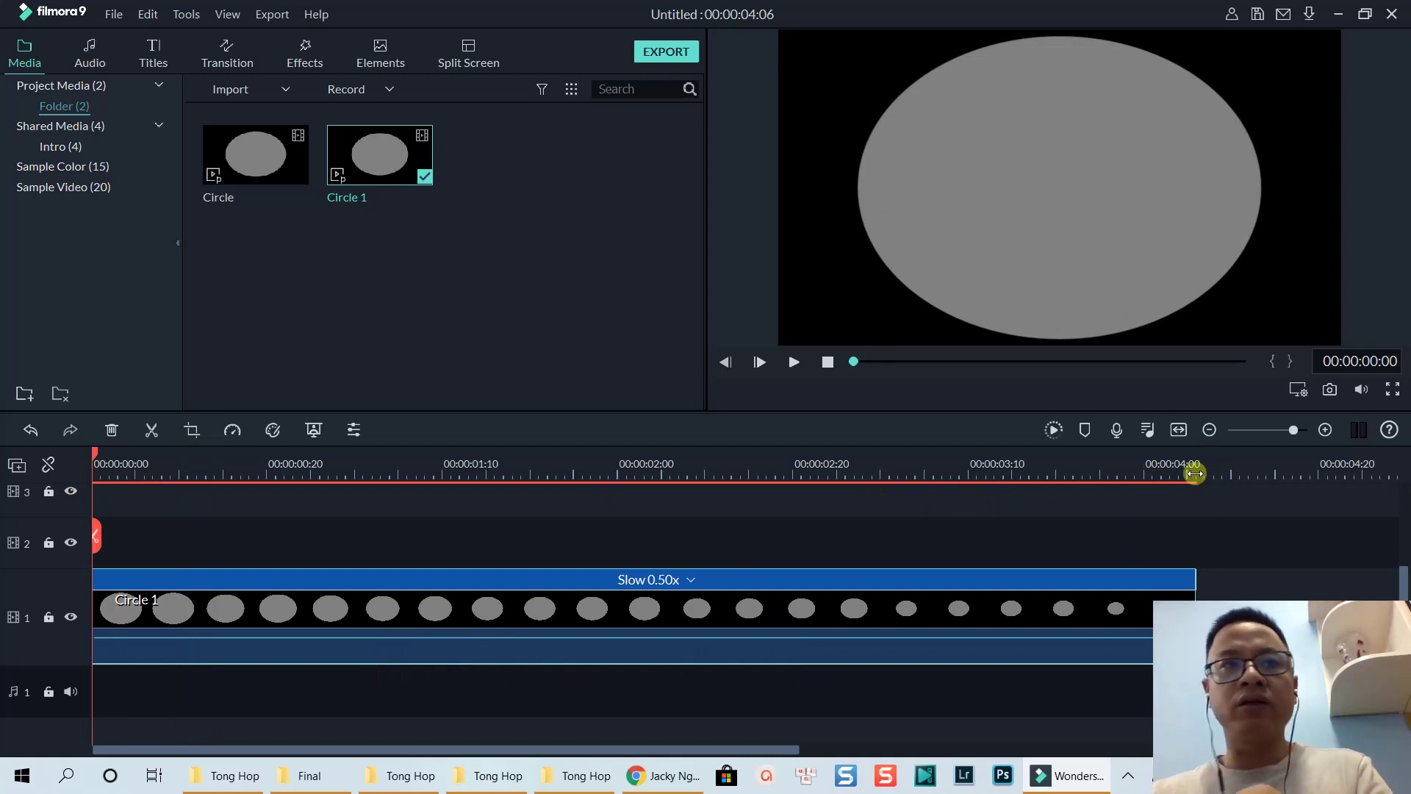
# Play the slowed Circle 1 clip from the start of the timeline
pyautogui.press('space')
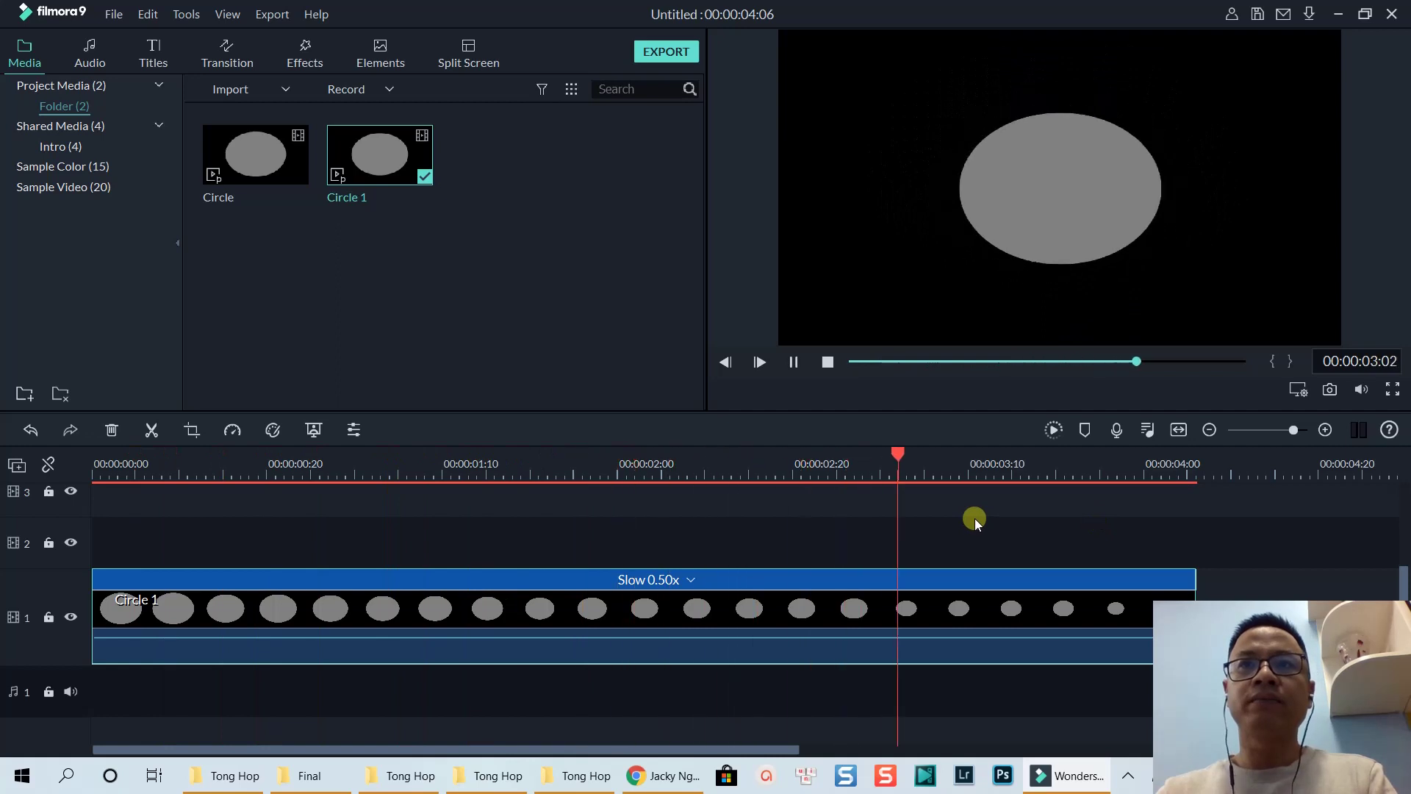
# Set a custom speed of 0.75 for the Circle 1 clip on track 1
pyautogui.press('space')
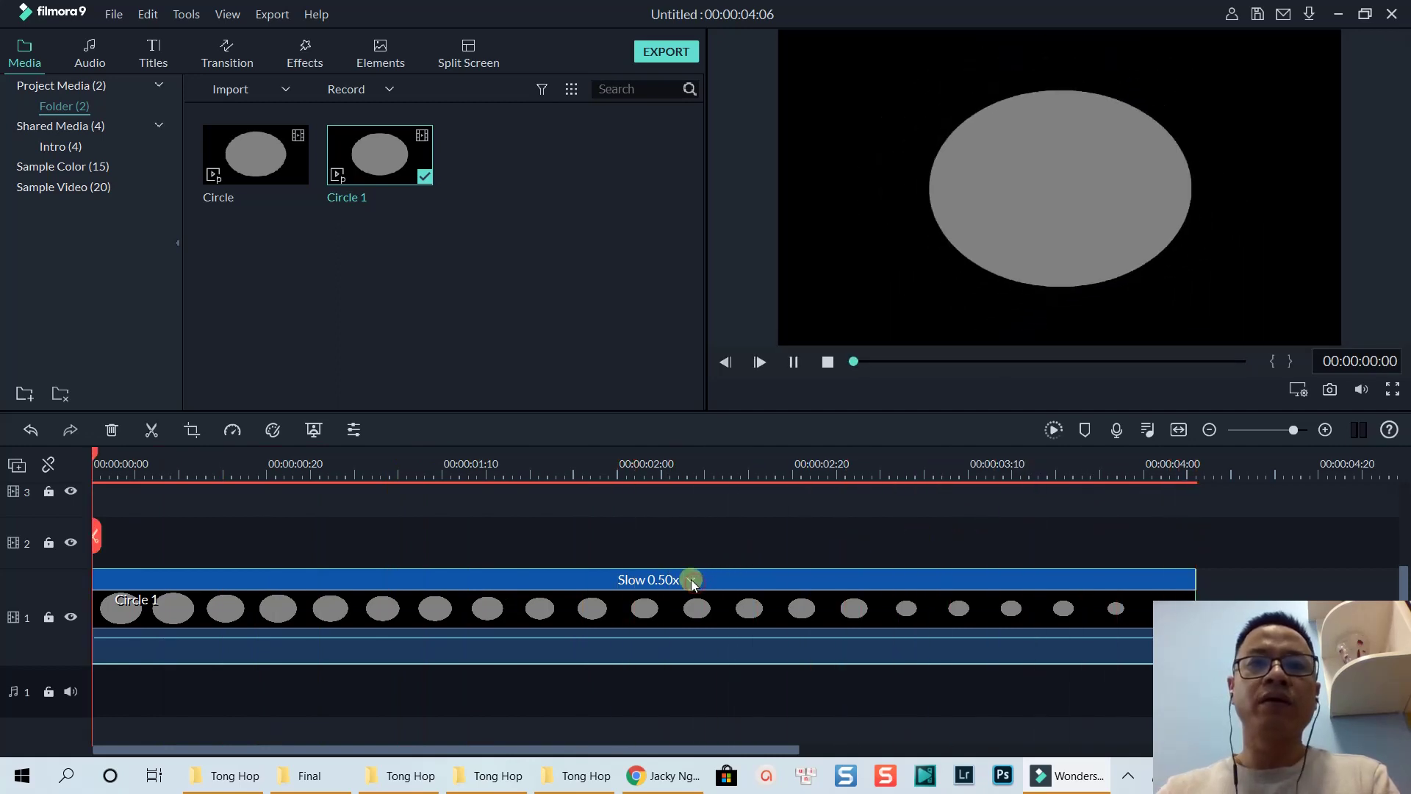
pyautogui.click(577, 568)
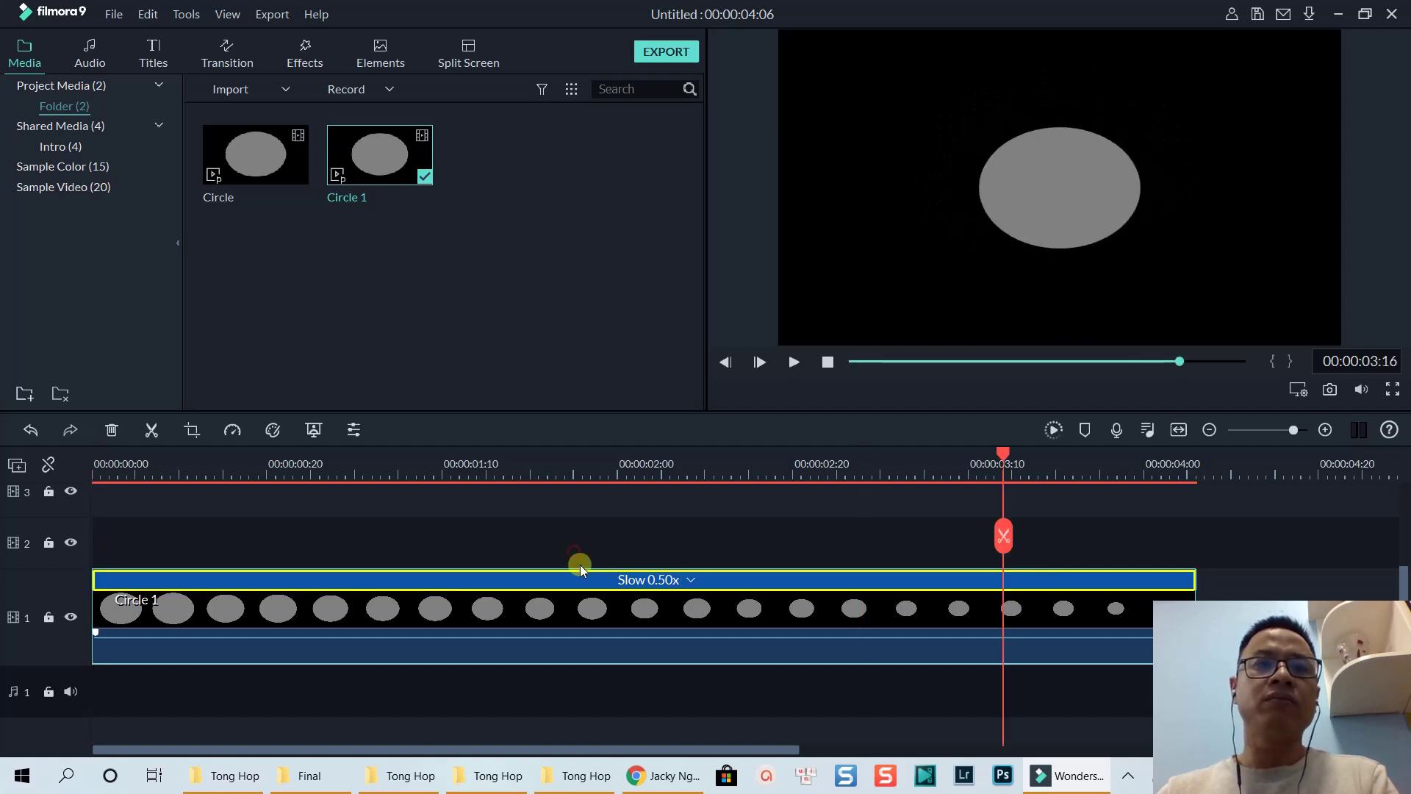
pyautogui.click(689, 580)
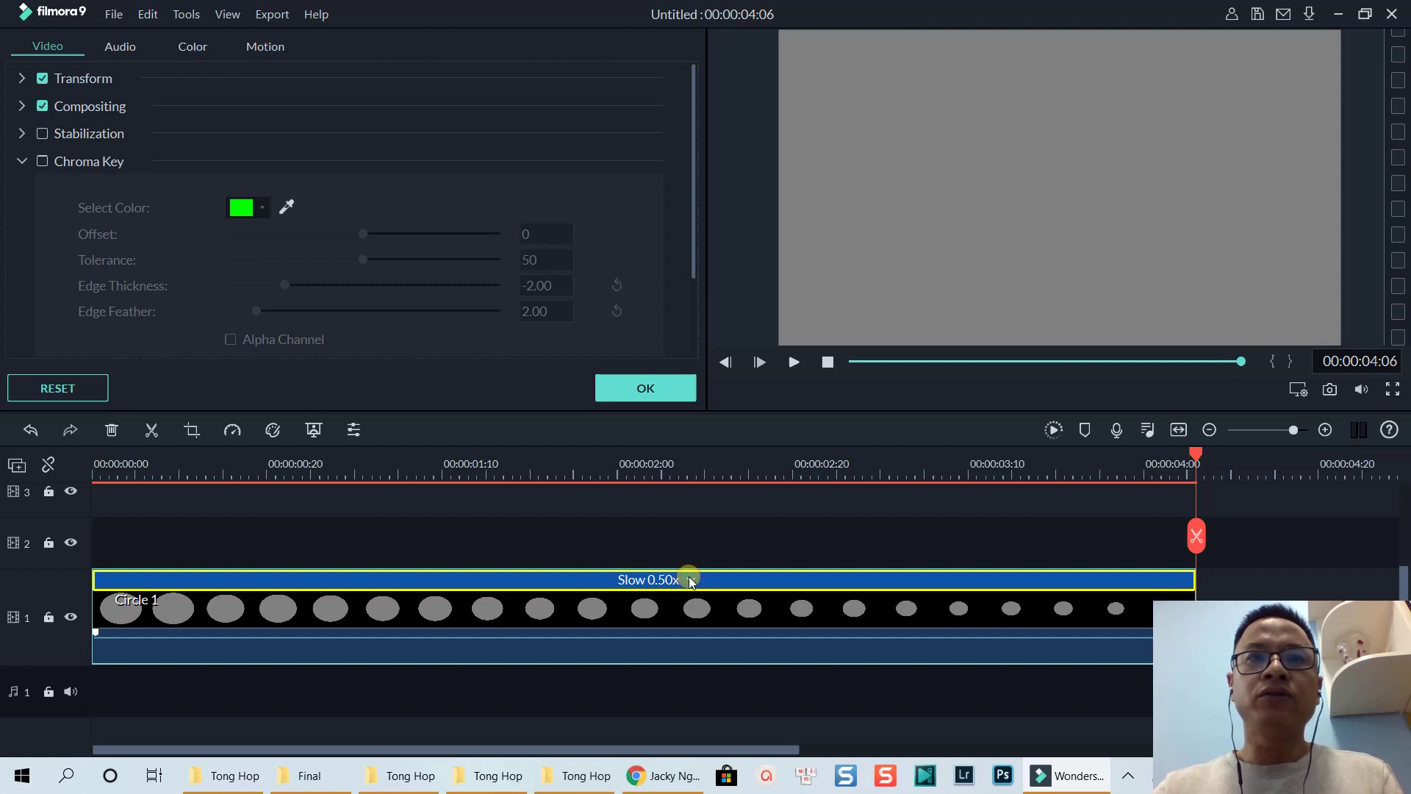
pyautogui.click(690, 580)
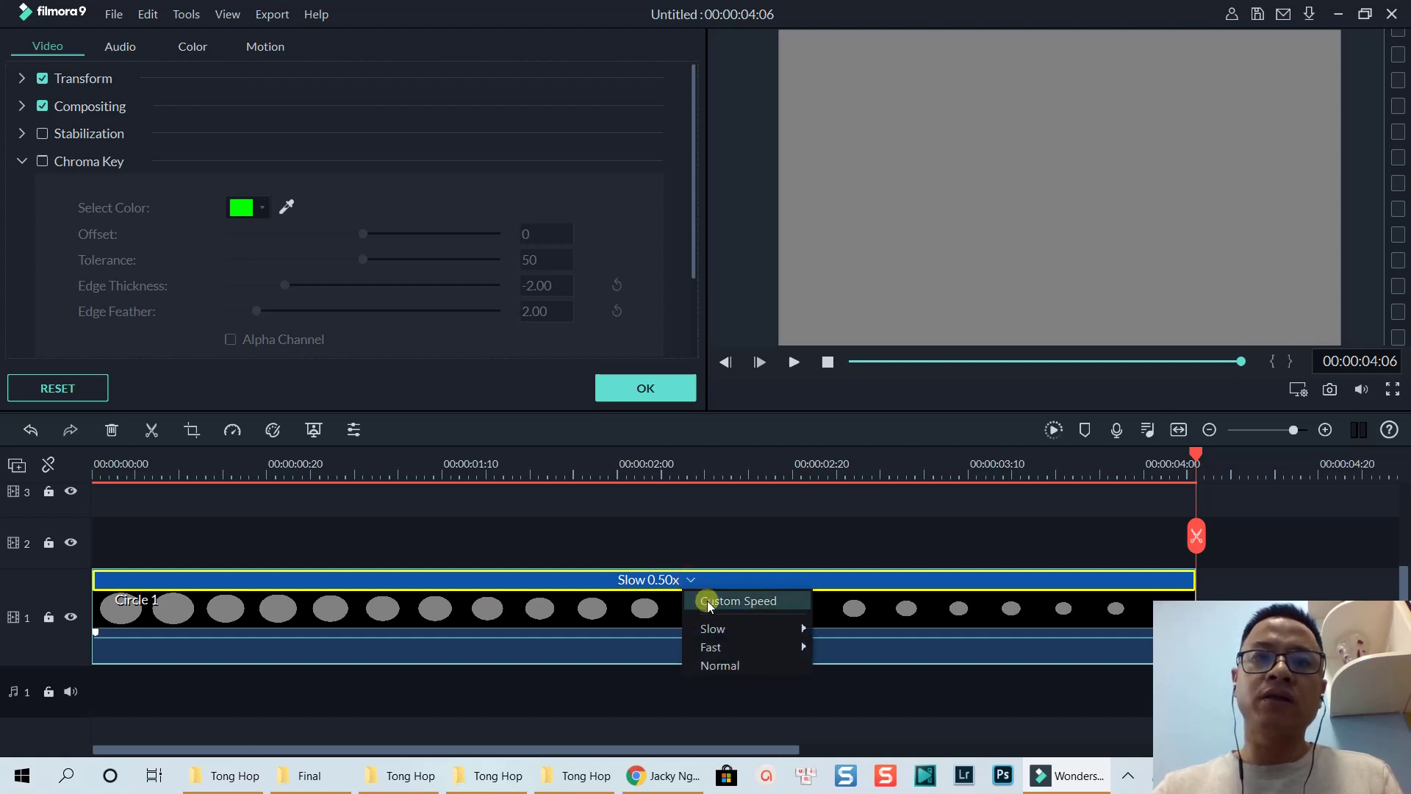
pyautogui.click(707, 601)
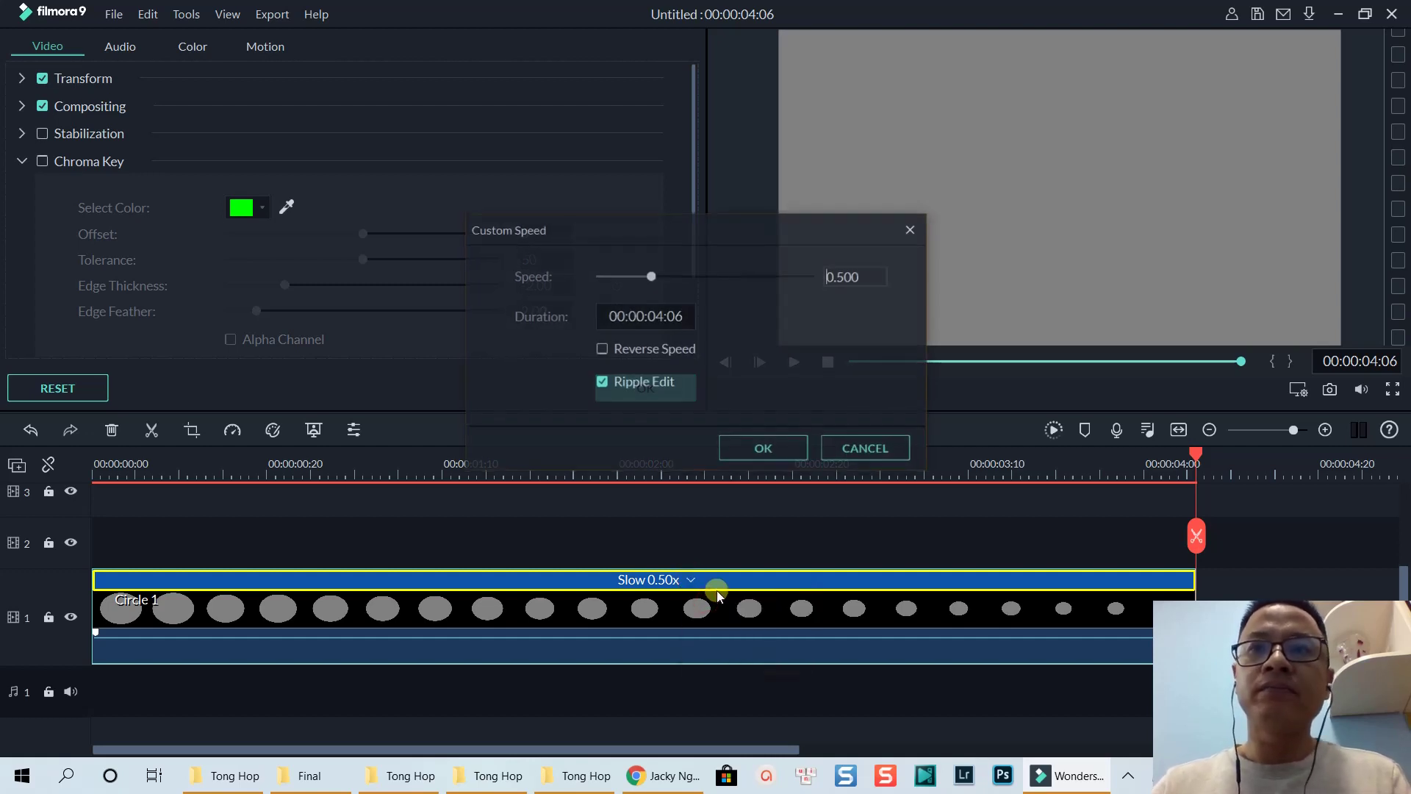
pyautogui.doubleClick(843, 276)
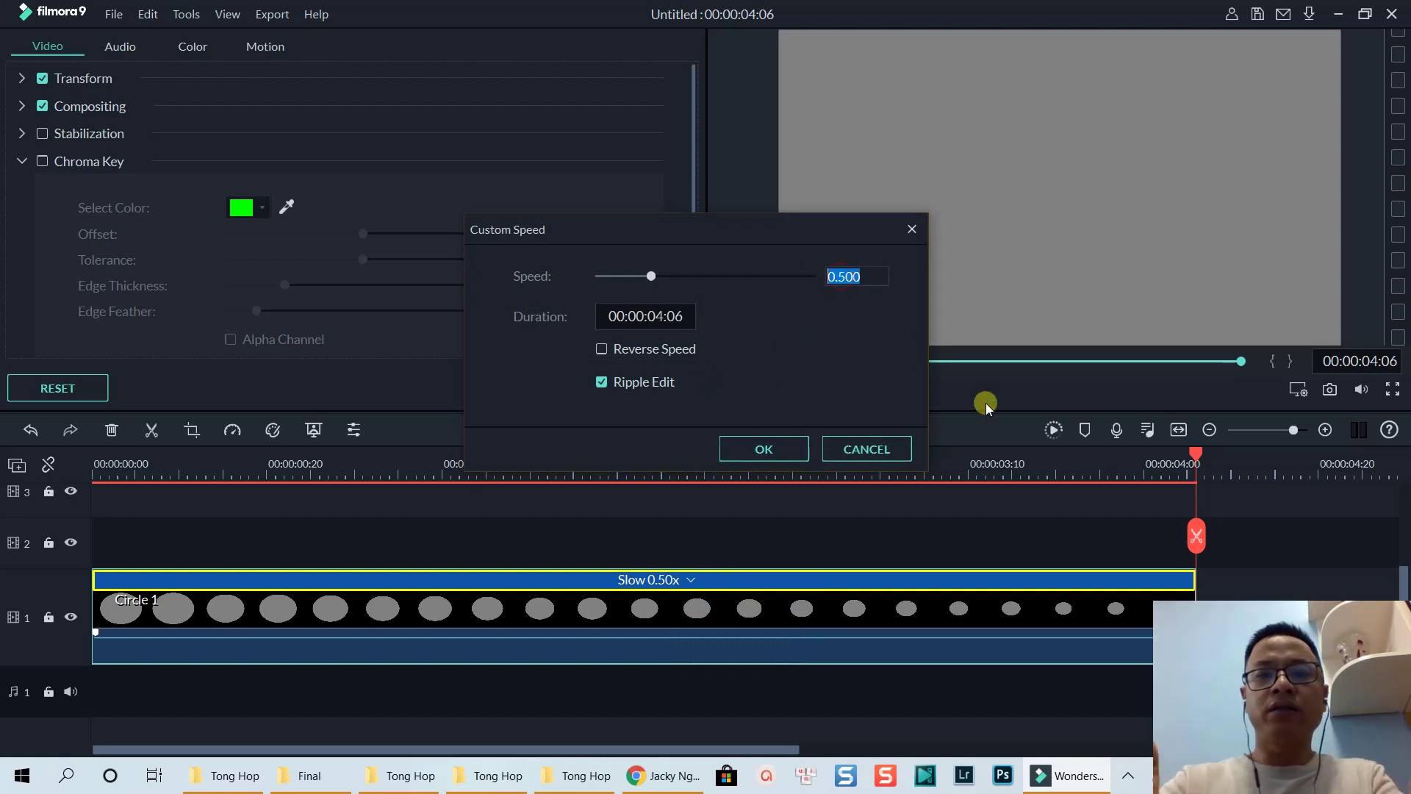
pyautogui.write('0.')
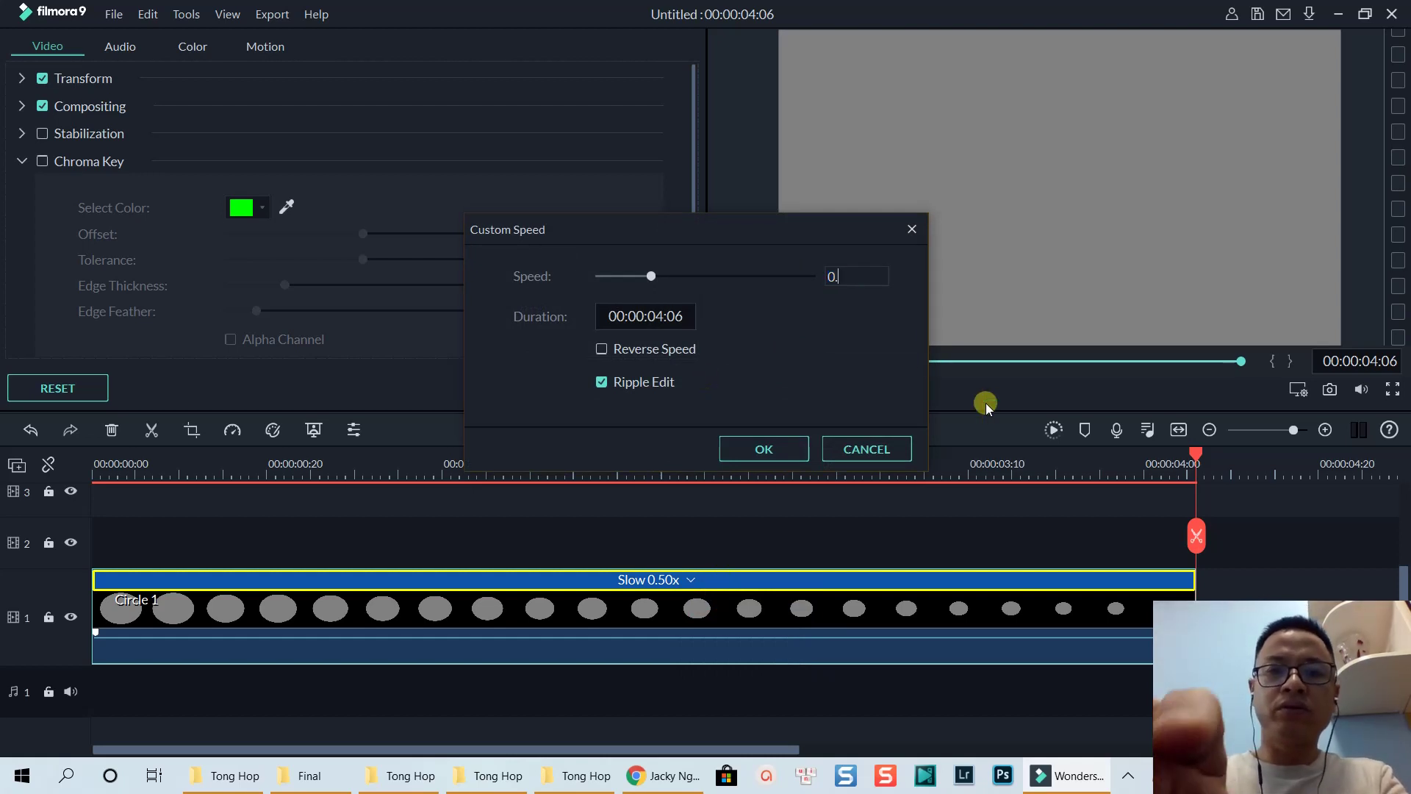
pyautogui.write('750')
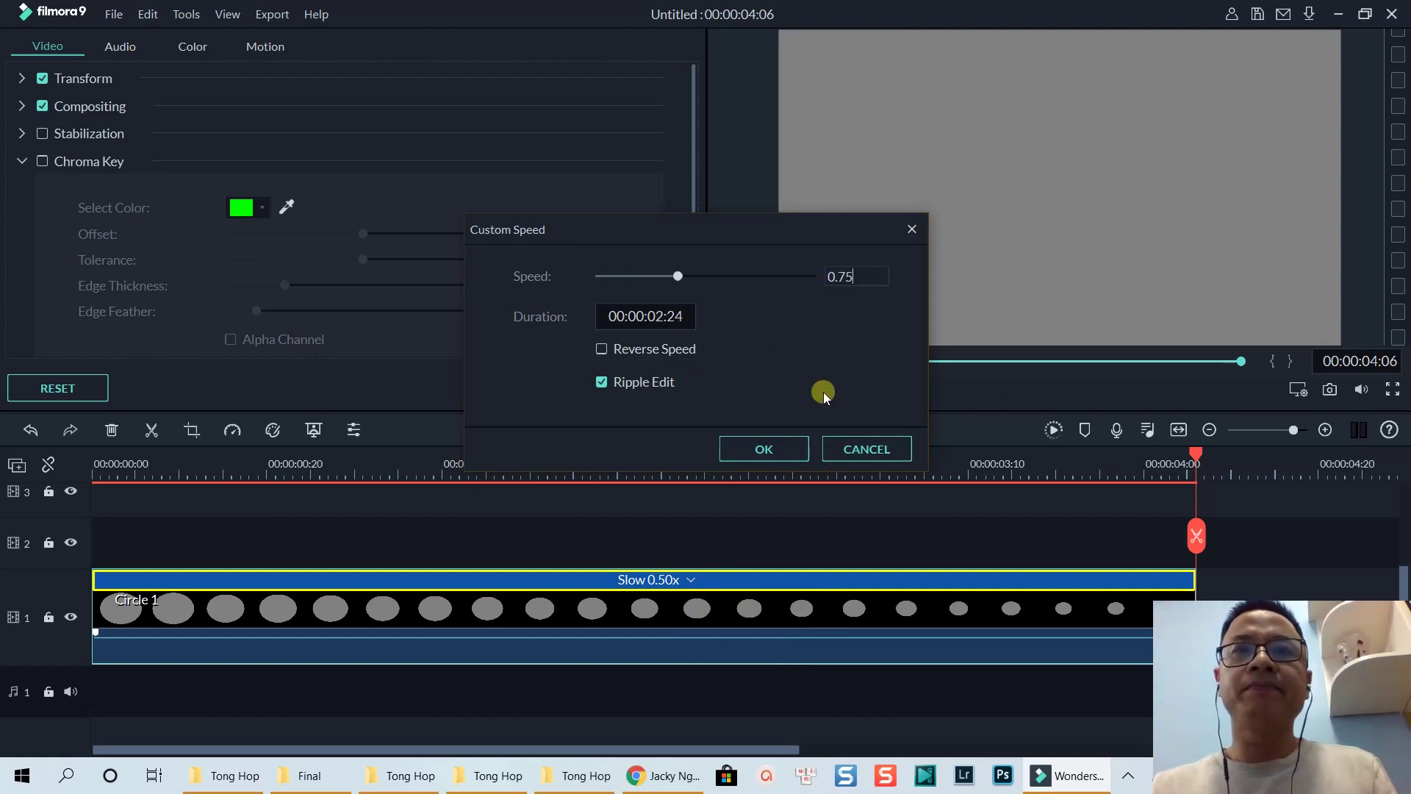
pyautogui.click(762, 450)
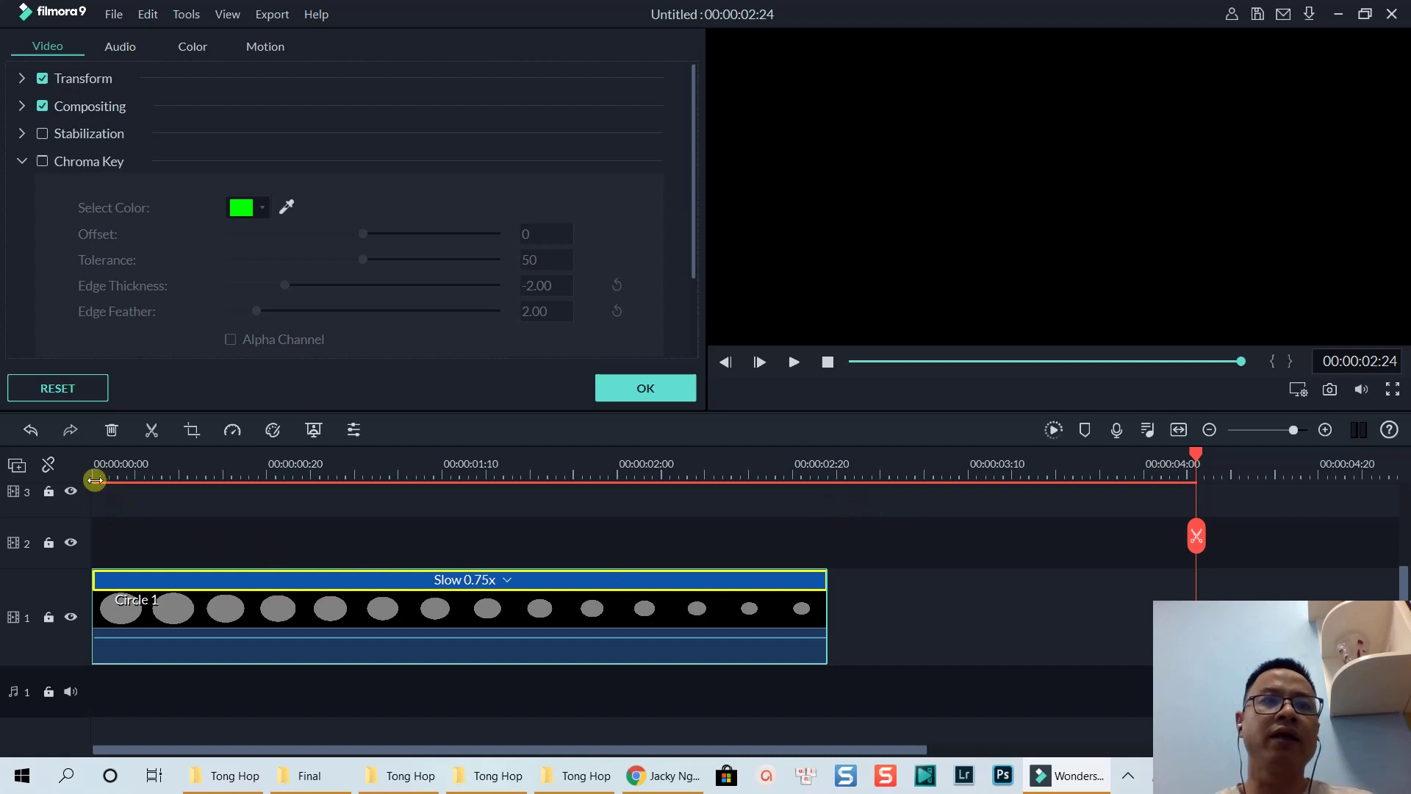
# Play the Circle 1 clip at its 0.75x speed and close its properties
pyautogui.press('space')
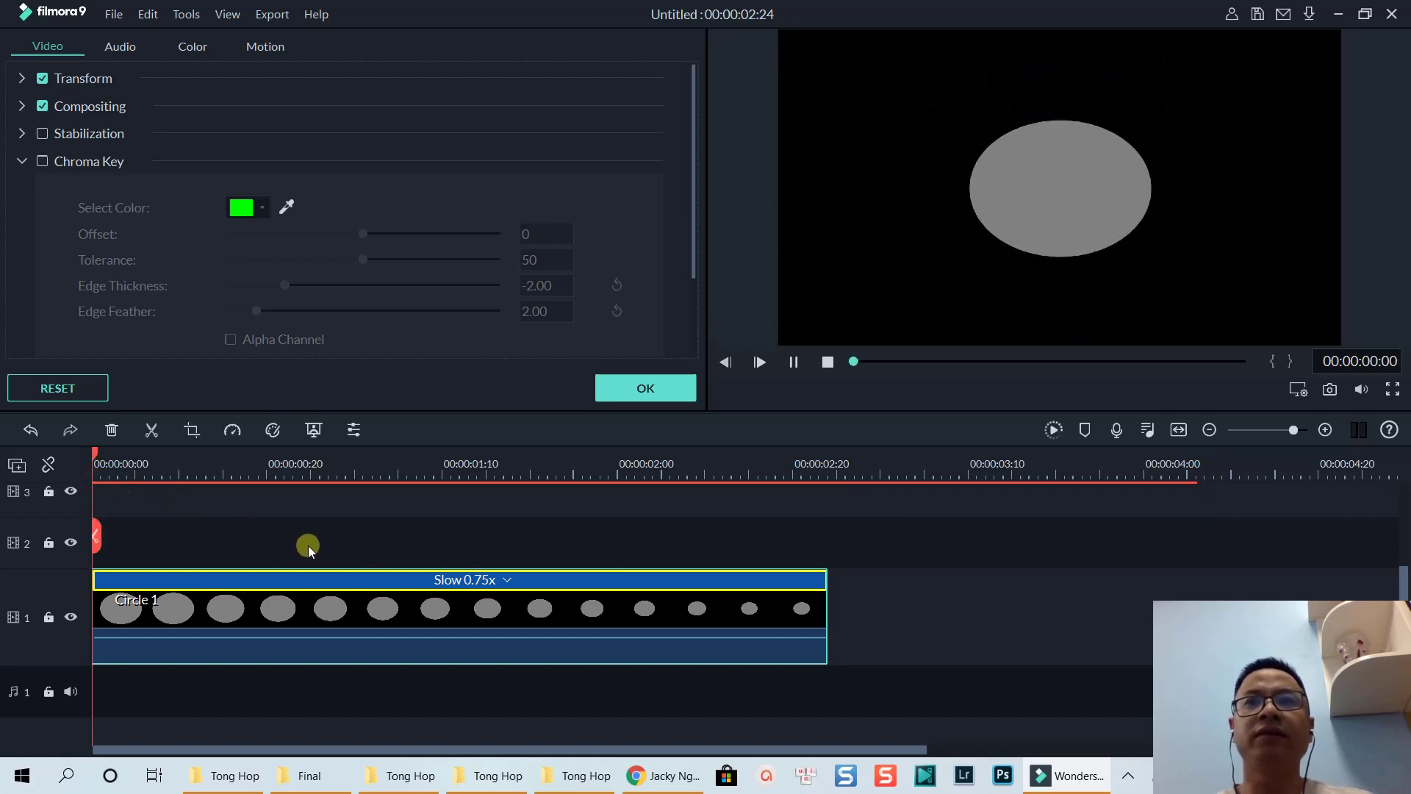
pyautogui.click(620, 394)
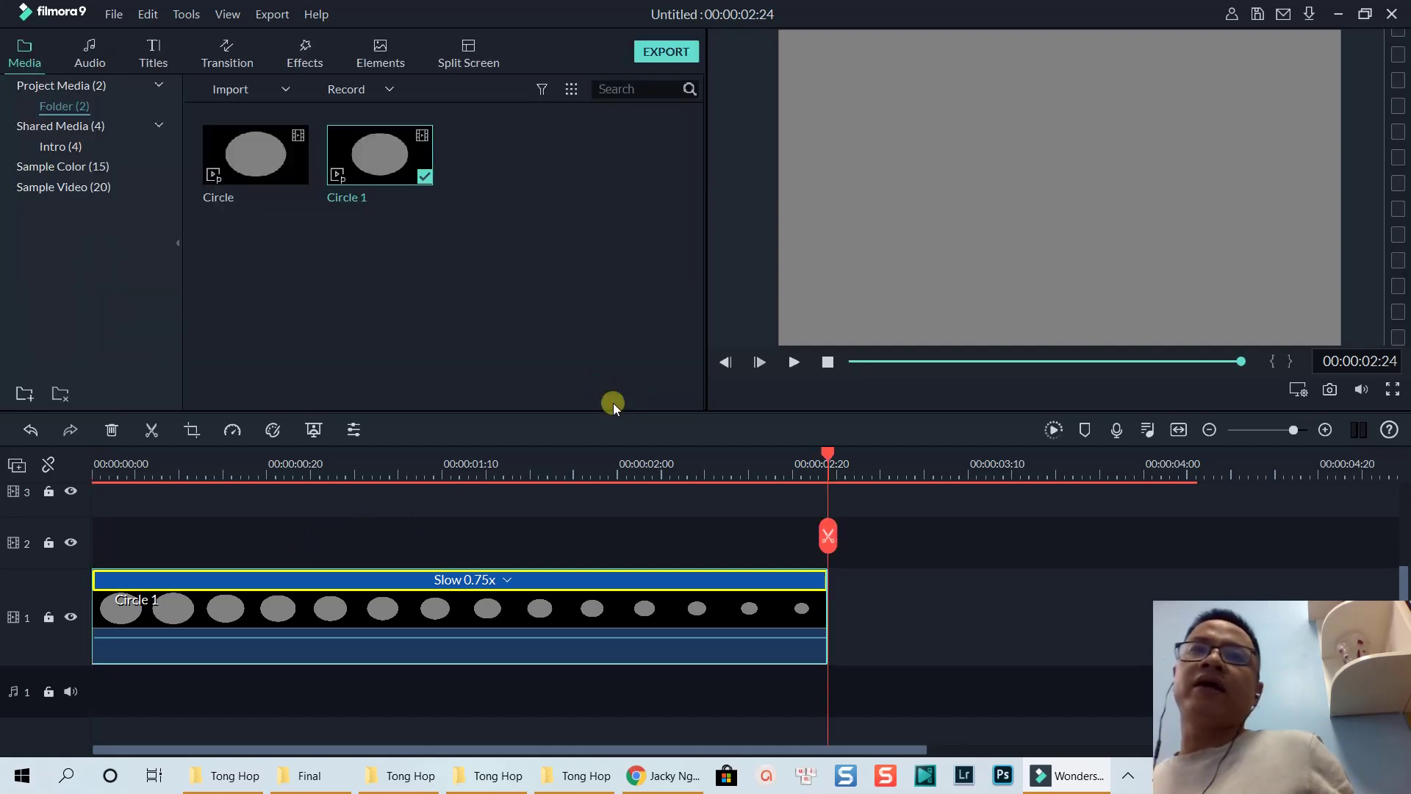
pyautogui.click(426, 472)
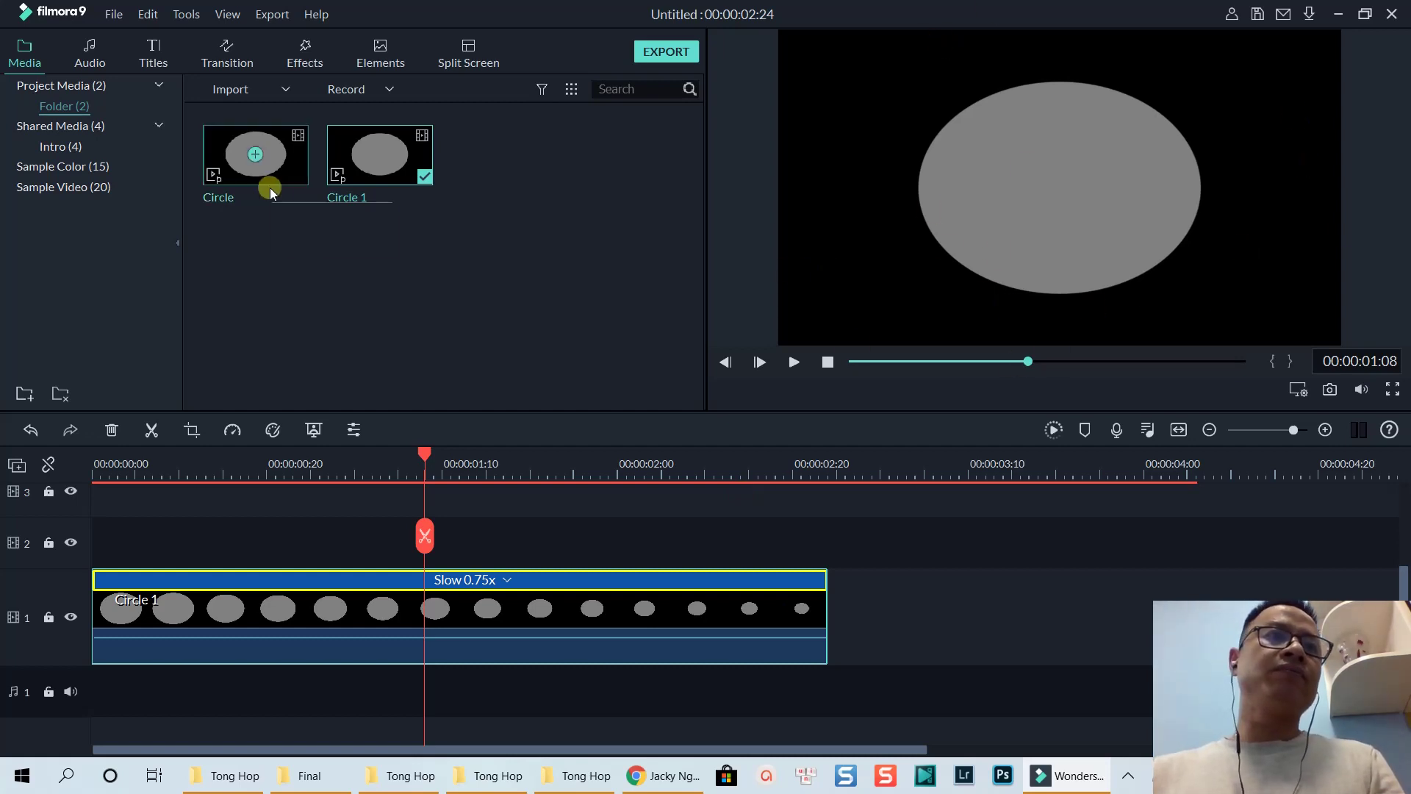
# Move the Circle 1 clip up to track 2 and lay the White sample color beneath it on track 1, matching its length
pyautogui.click(46, 187)
pyautogui.click(52, 175)
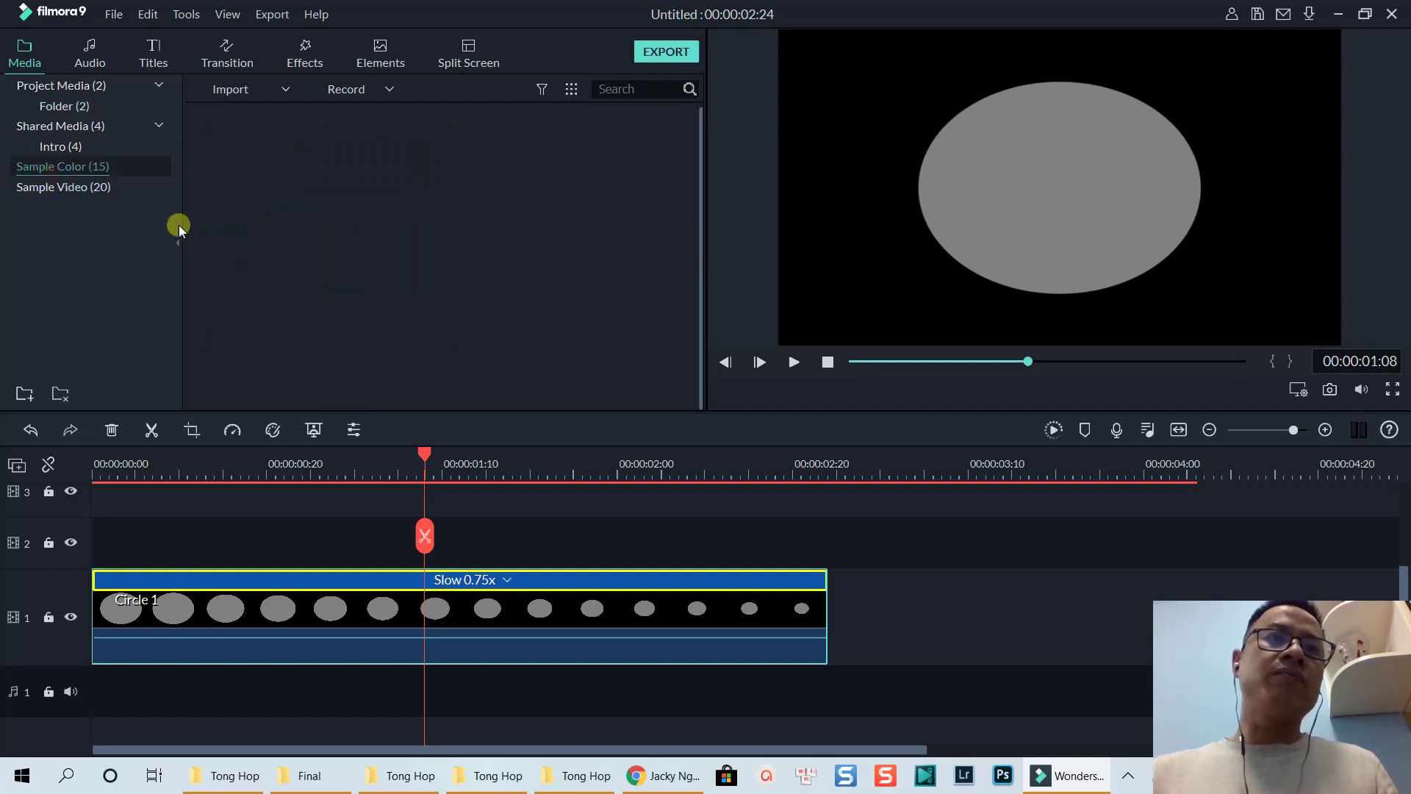
pyautogui.scroll(-3, 435, 236)
pyautogui.scroll(3, 464, 222)
pyautogui.moveTo(464, 223); pyautogui.dragTo(854, 646)
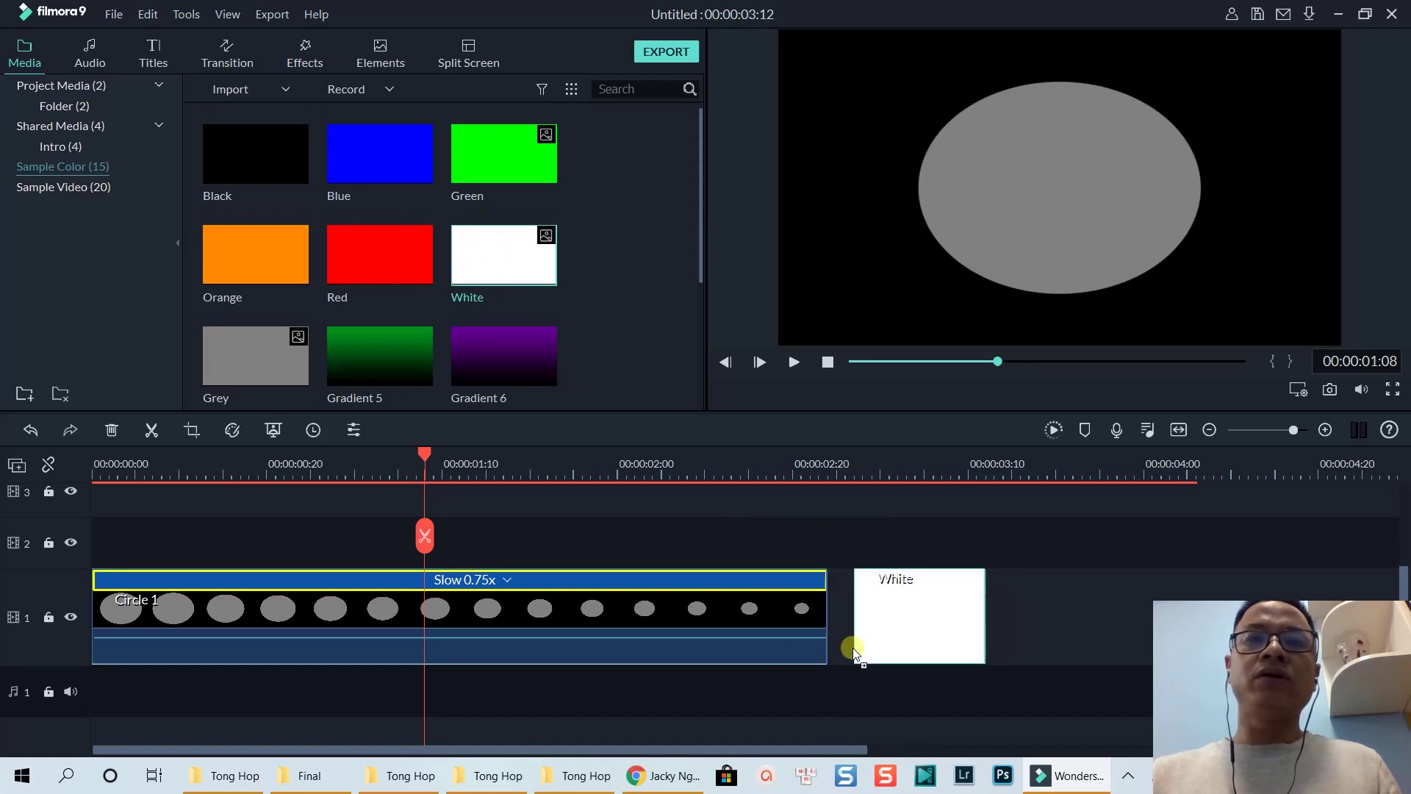
pyautogui.moveTo(356, 614); pyautogui.dragTo(357, 543)
pyautogui.moveTo(909, 608); pyautogui.dragTo(129, 647)
pyautogui.moveTo(222, 626); pyautogui.dragTo(824, 613)
# Apply Chroma Key to the Circle 1 clip on track 2, sampling the black area around the circle as the key color
pyautogui.click(194, 463)
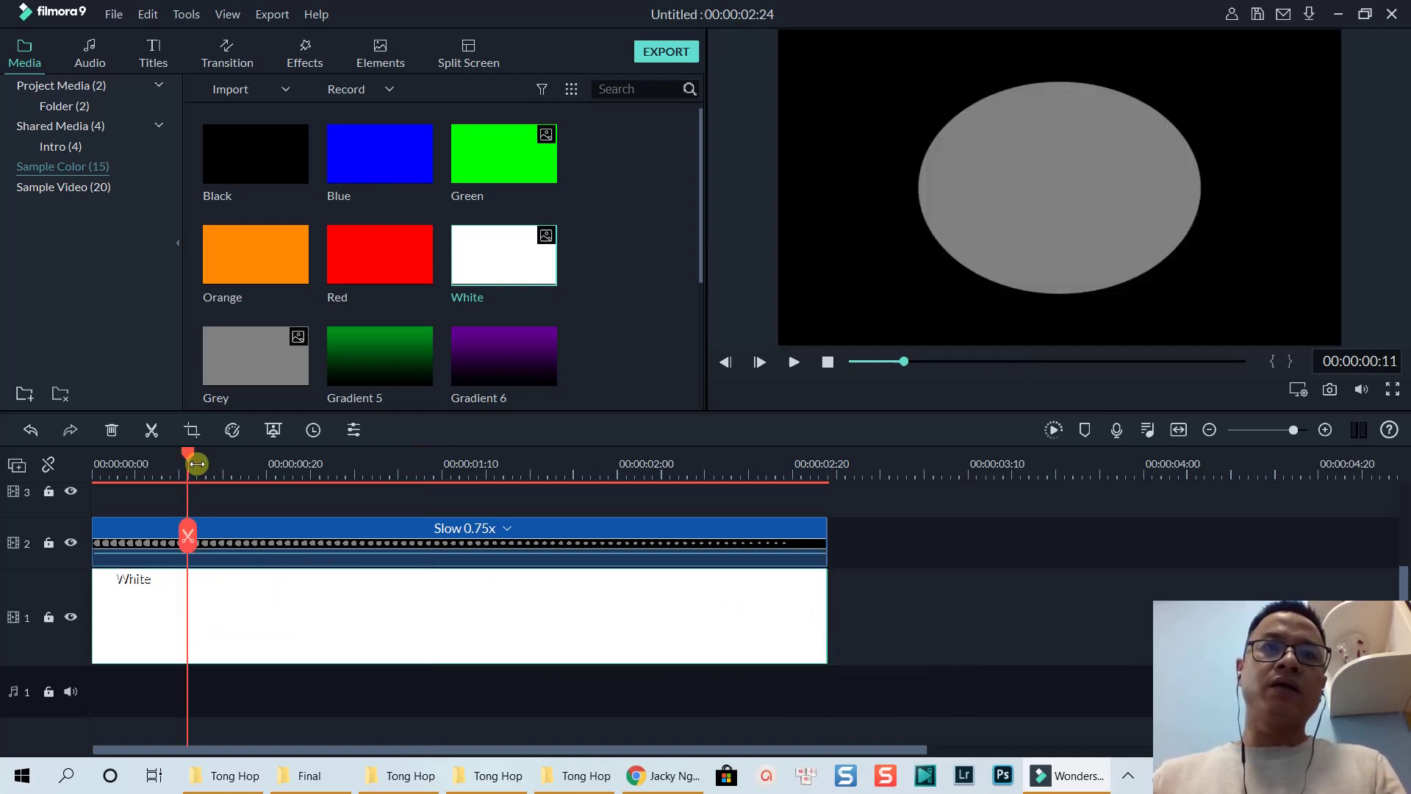
pyautogui.click(236, 529)
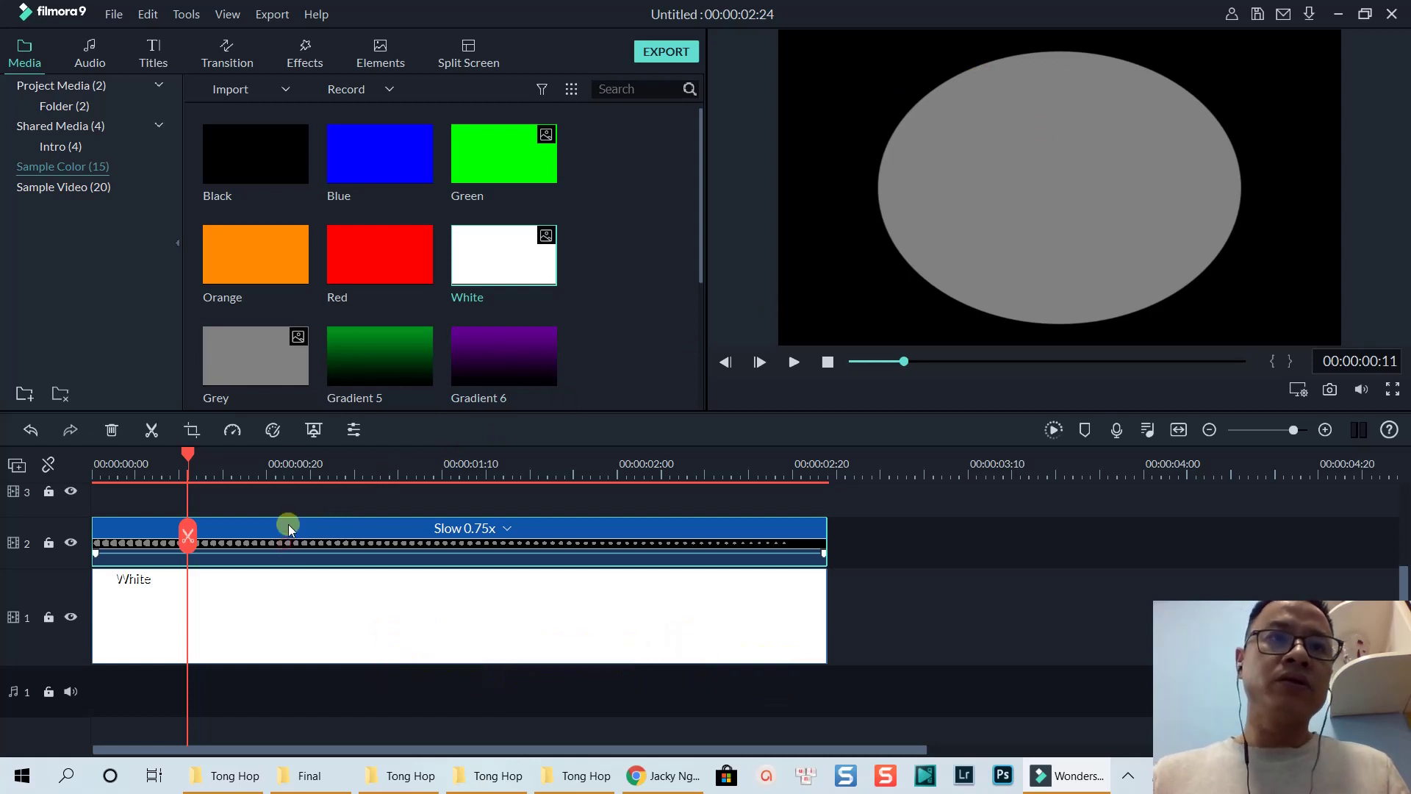
pyautogui.click(313, 430)
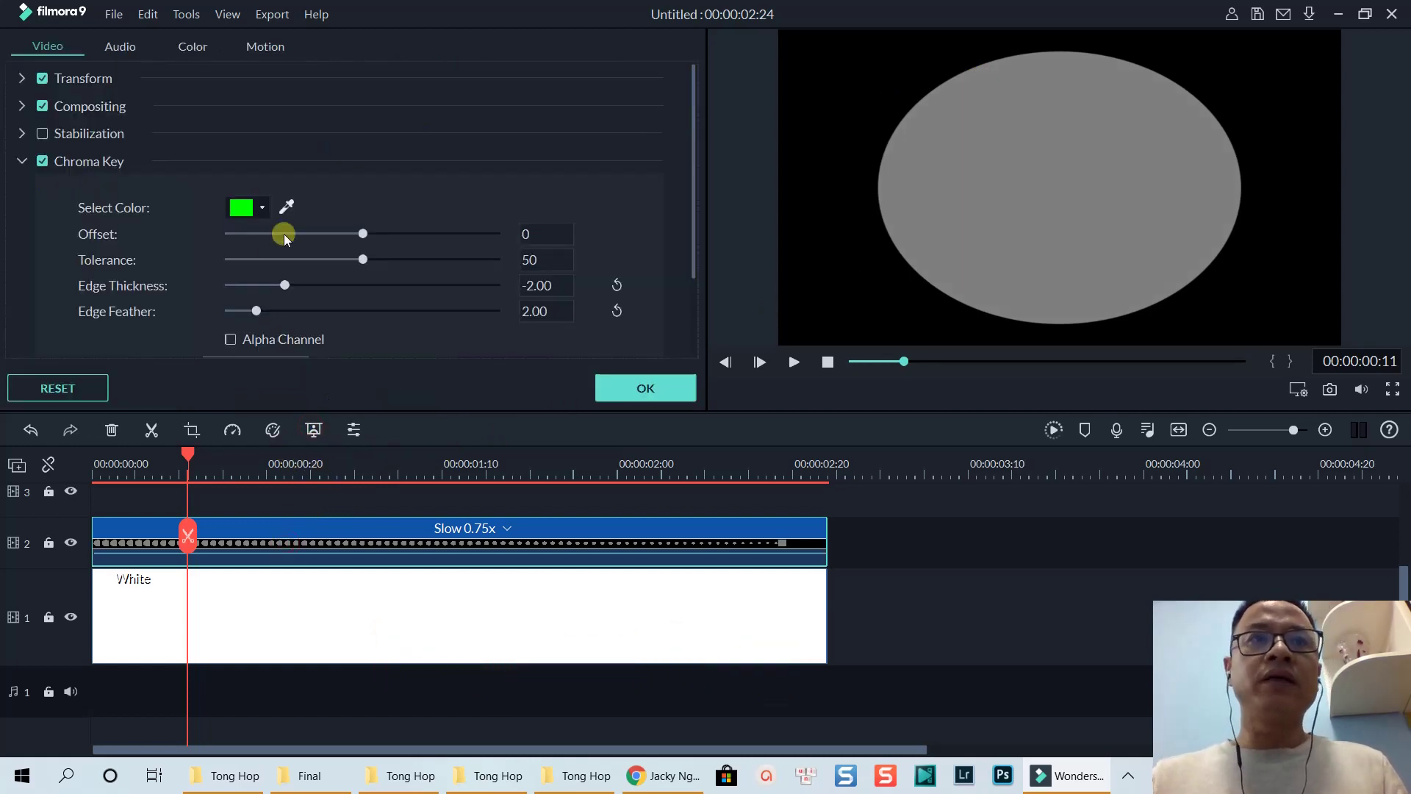
pyautogui.click(287, 208)
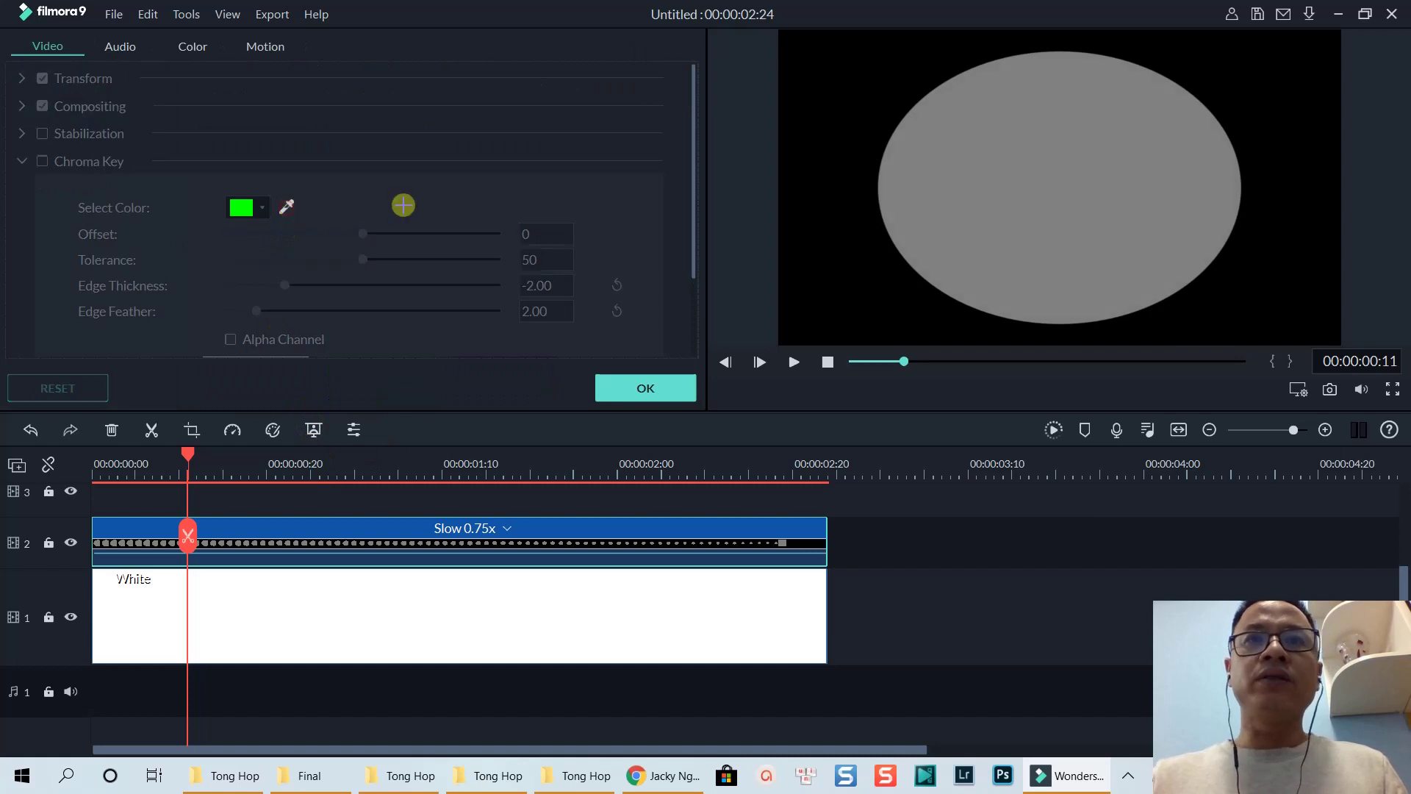
pyautogui.click(850, 125)
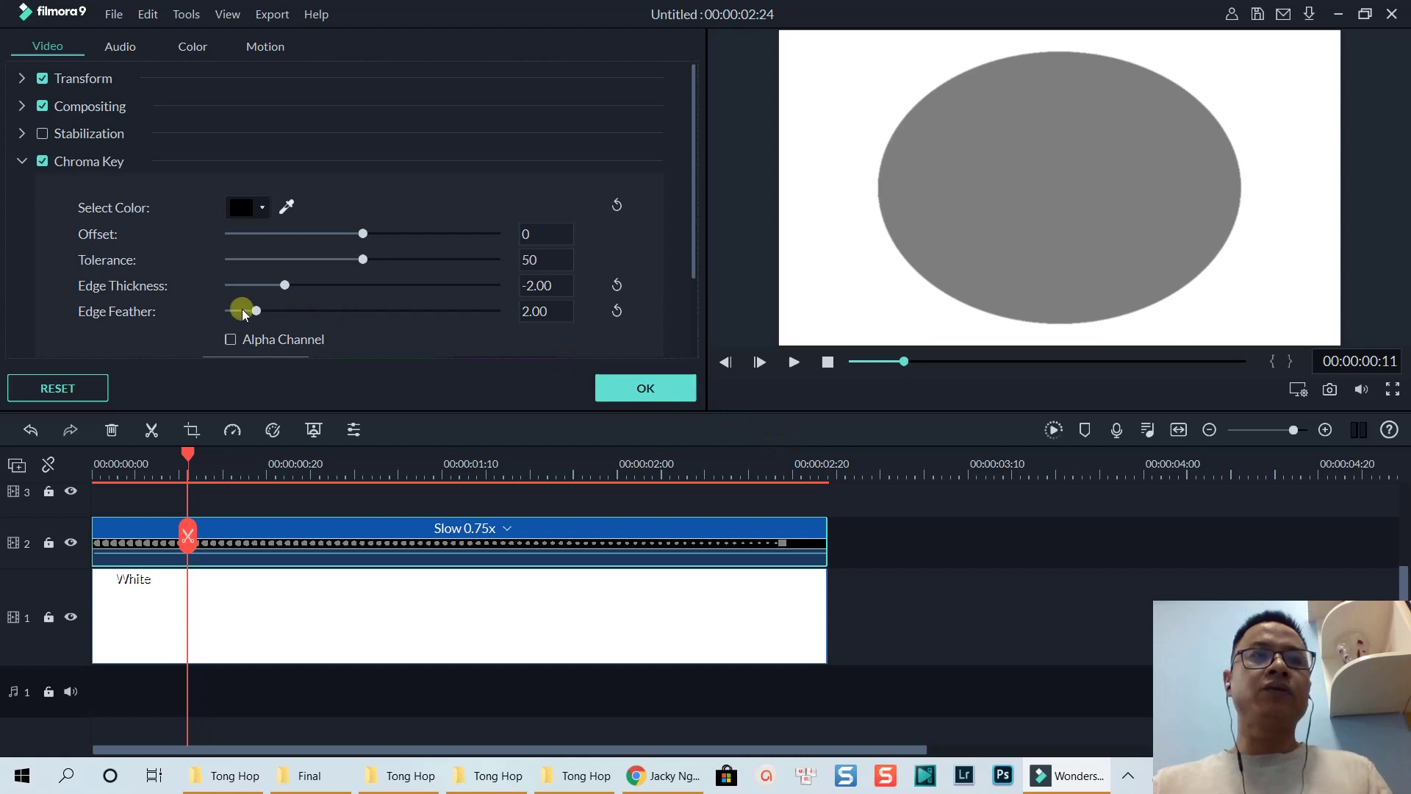
pyautogui.moveTo(692, 208); pyautogui.dragTo(691, 258)
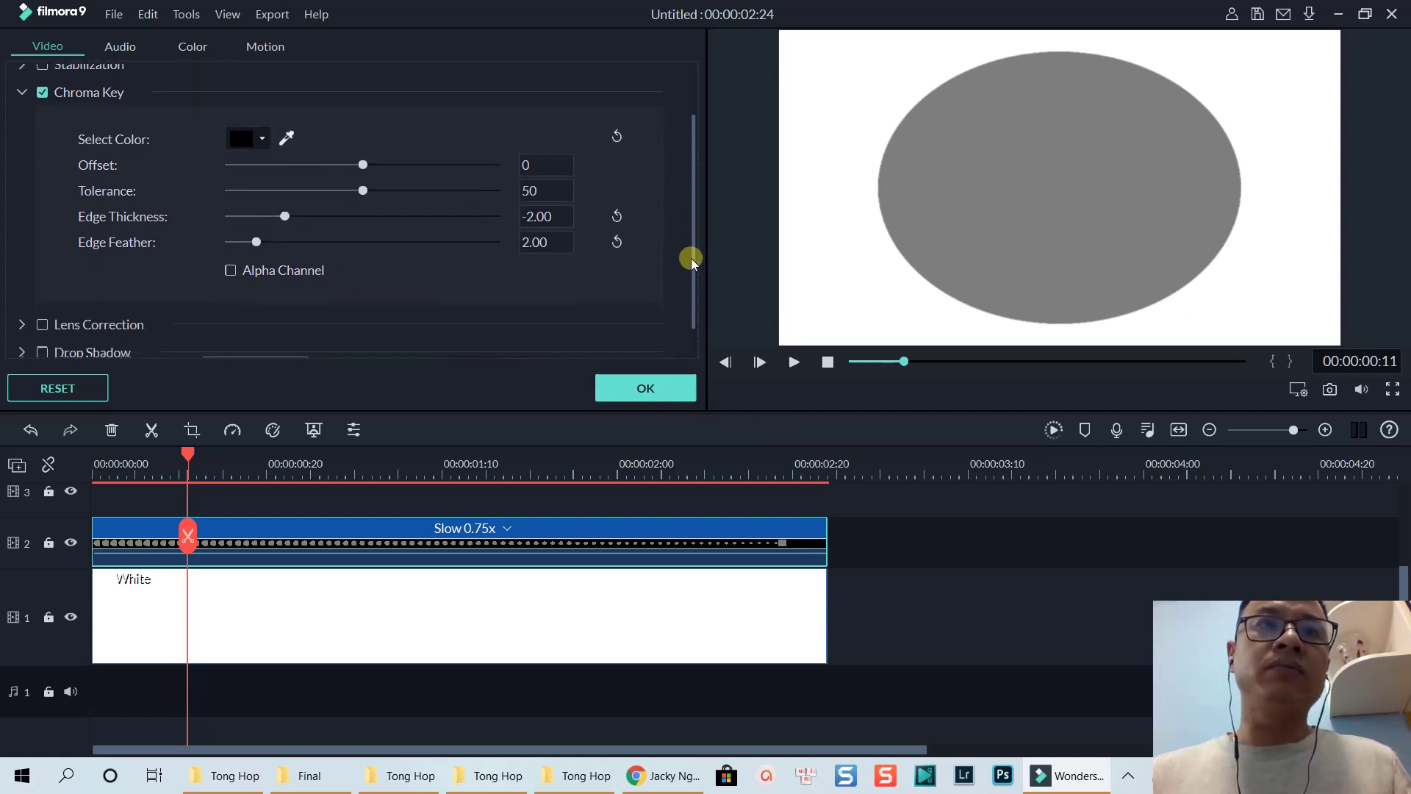
pyautogui.click(645, 390)
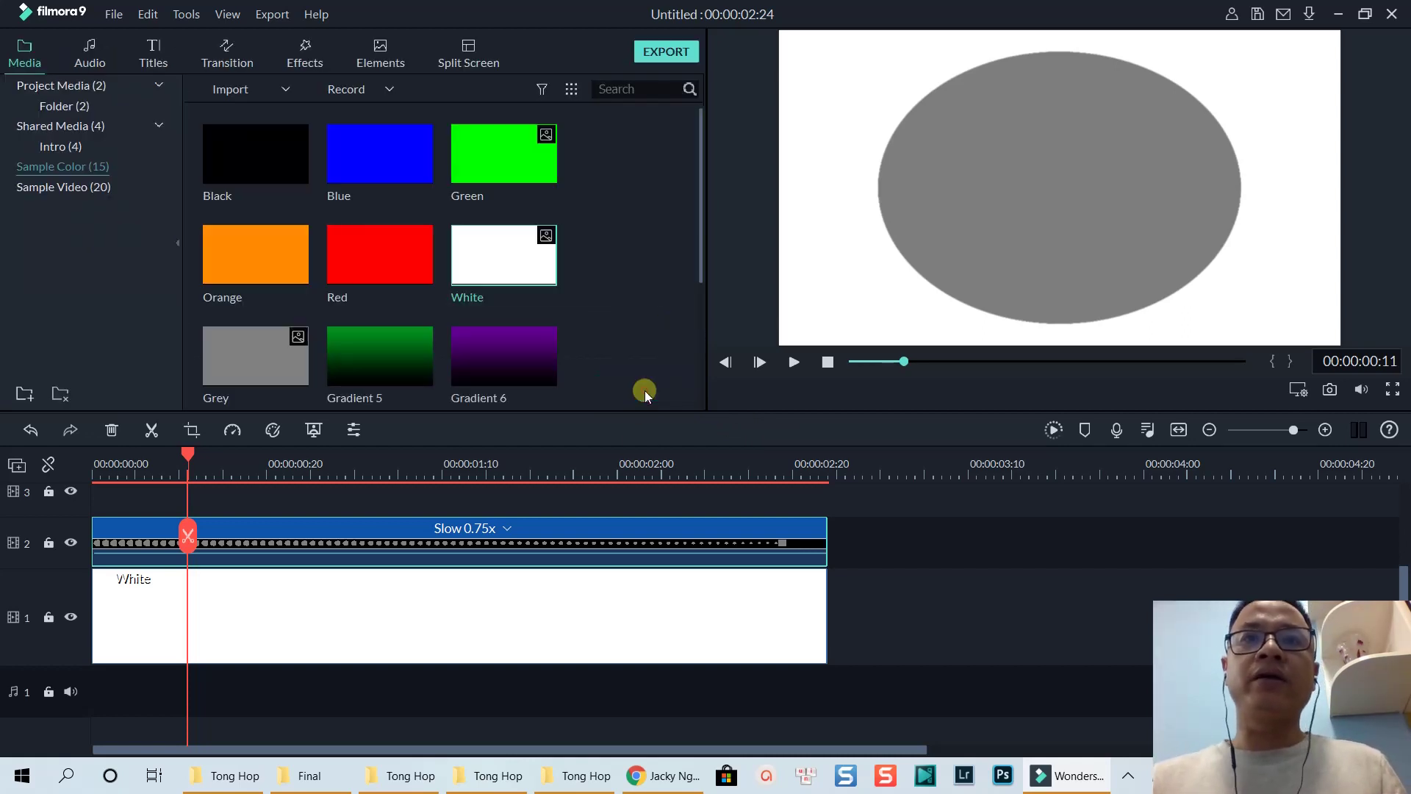
# Play the keyed circle over the White background from the start of the timeline
pyautogui.click(96, 476)
pyautogui.press('space')
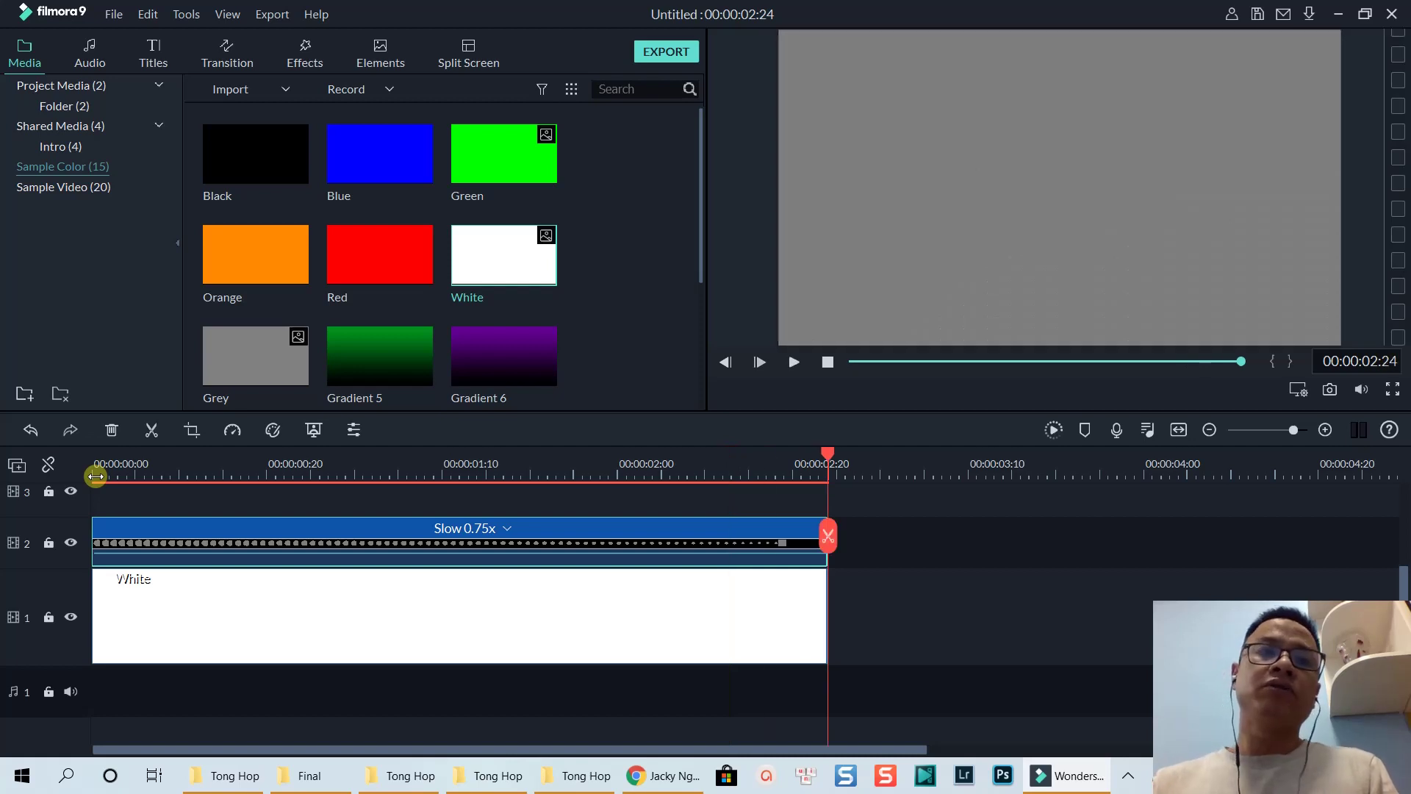
pyautogui.click(102, 474)
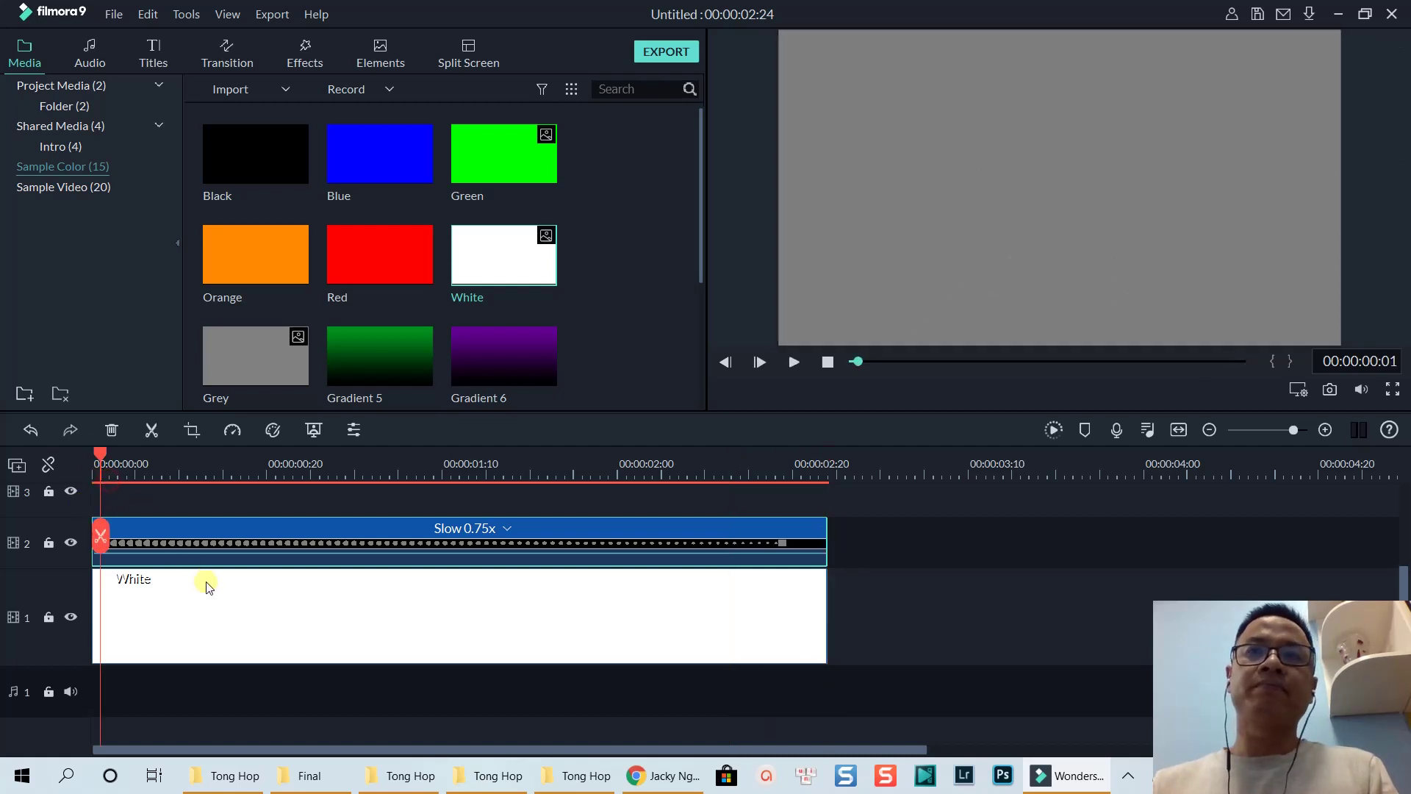
pyautogui.press('space')
pyautogui.press('space')
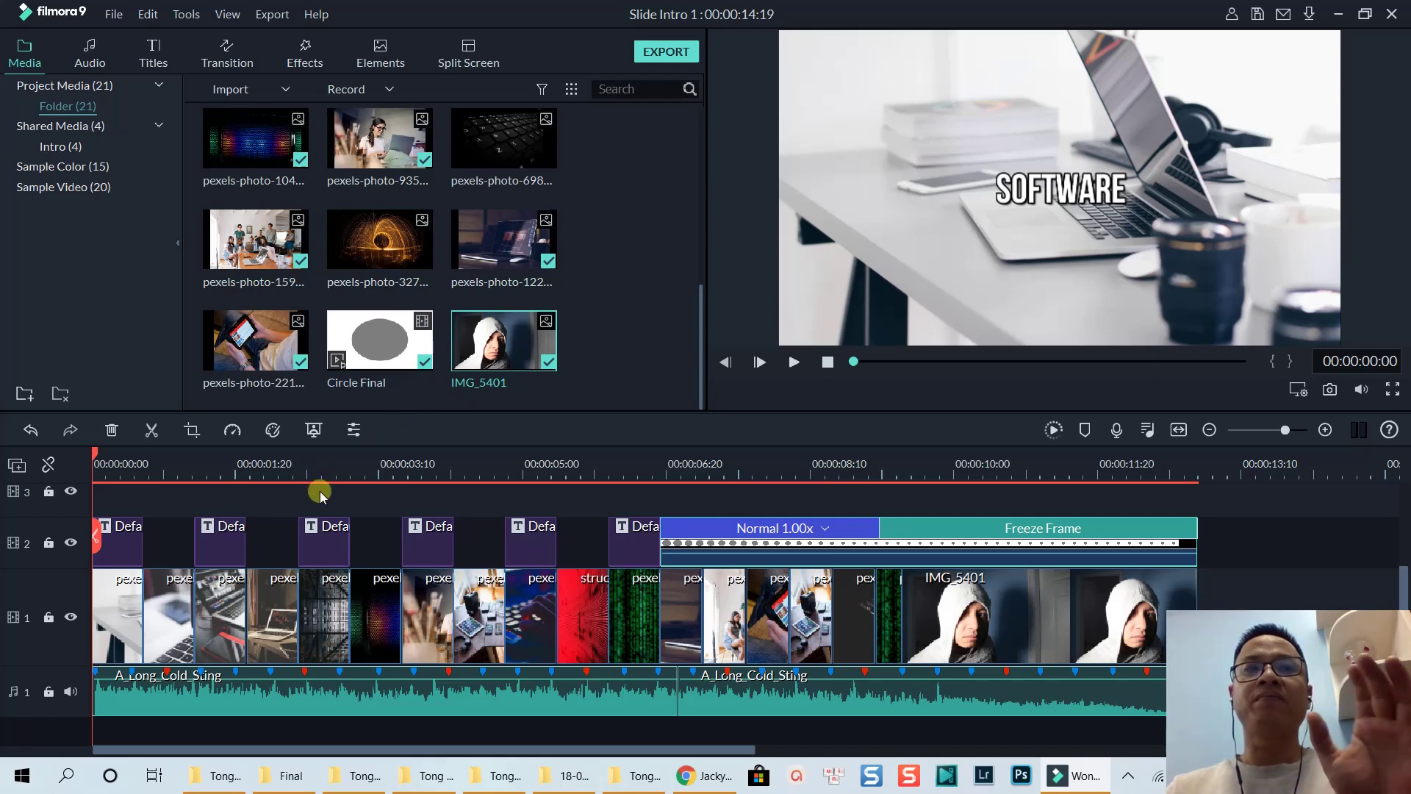
# Play the Slide Intro 1 project from the start into its circle zoom section
pyautogui.click(791, 355)
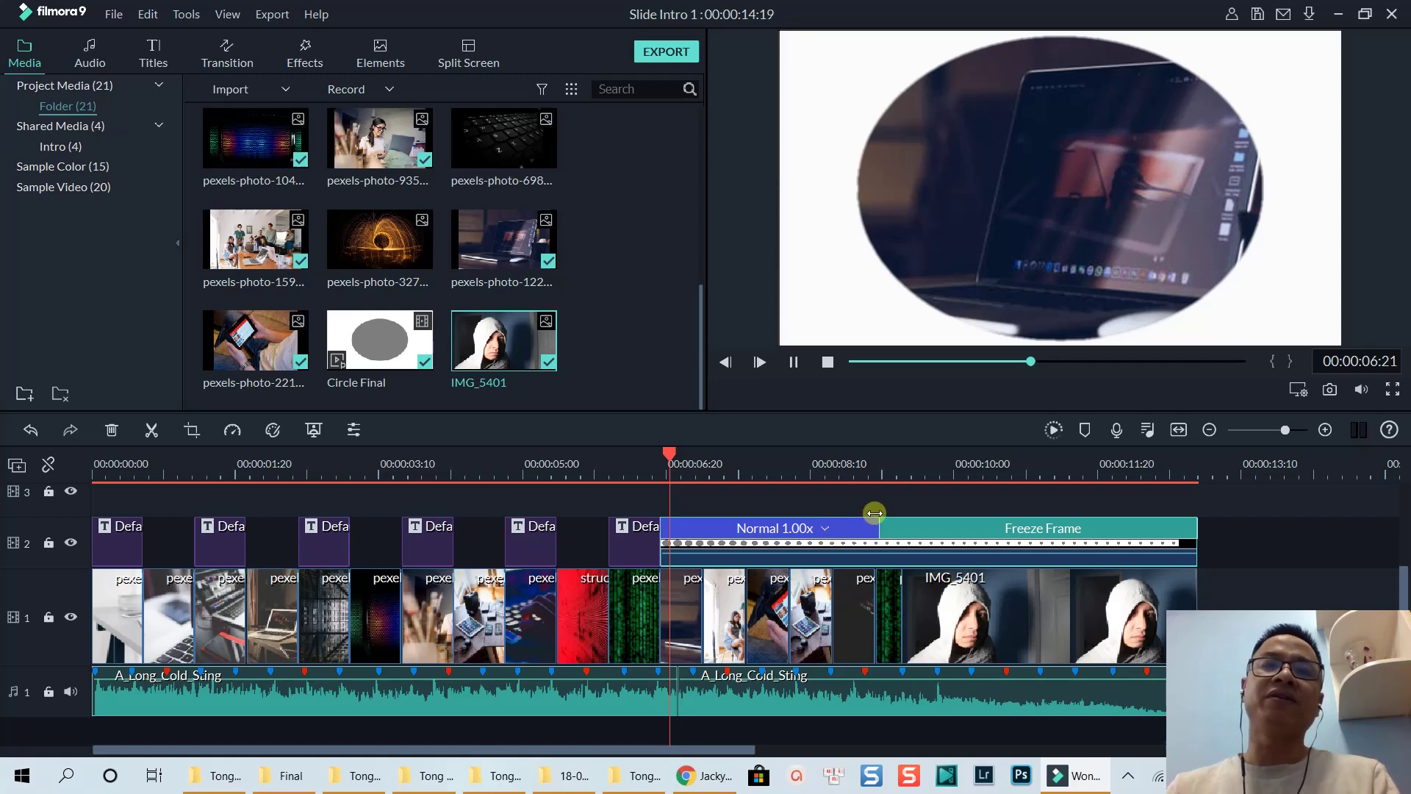
pyautogui.click(792, 528)
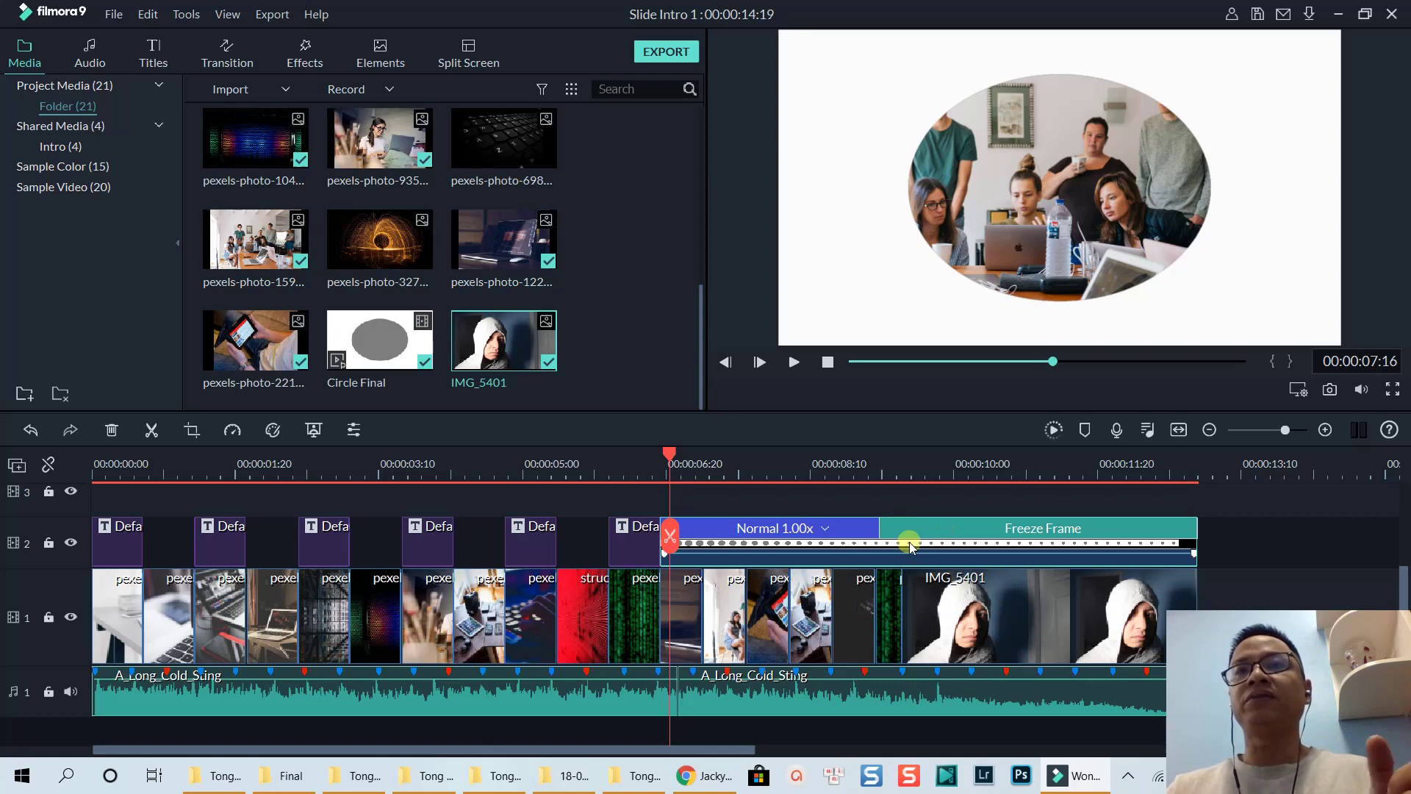
pyautogui.moveTo(891, 558)
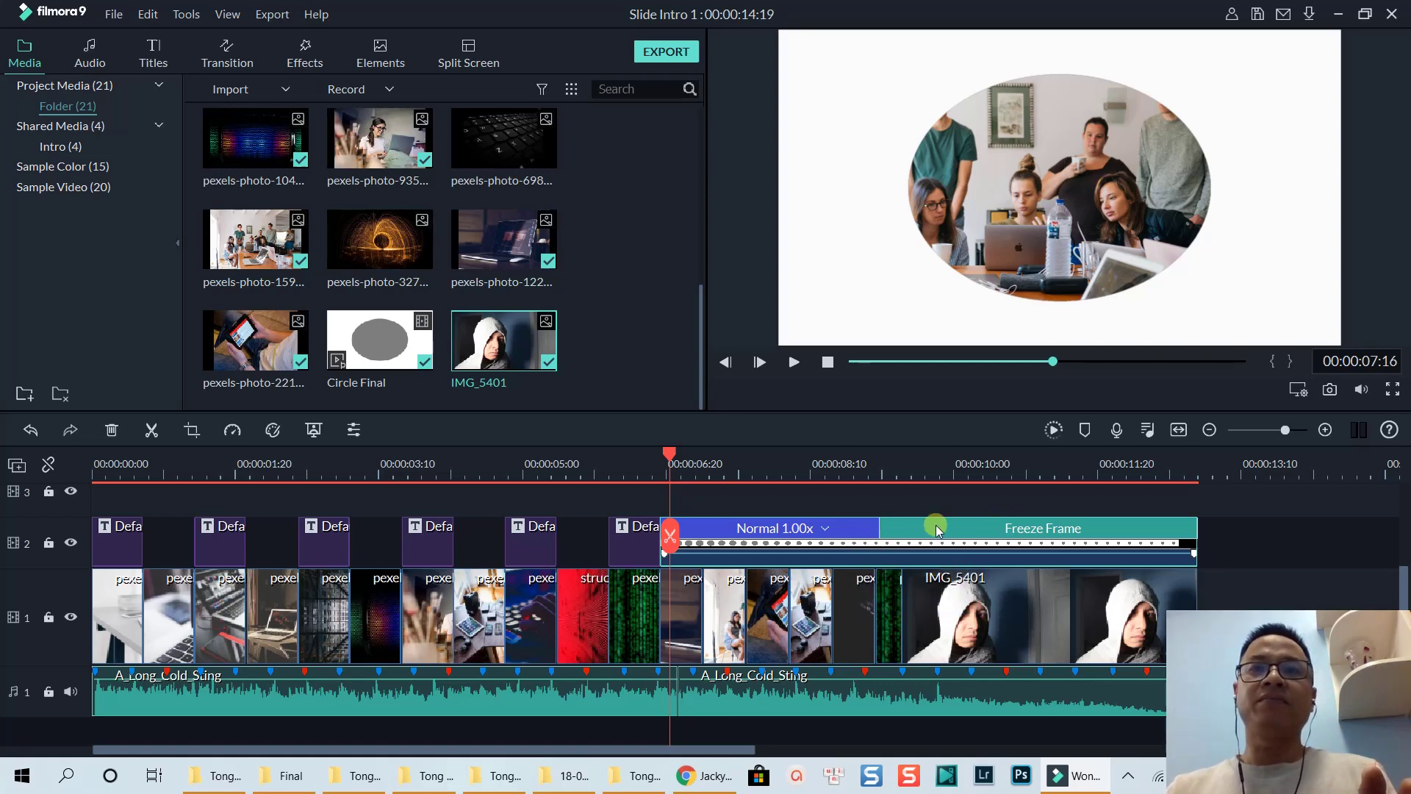
# Compare the track 2 circle clip with Chroma Key off and on, and play the intro through the clip's freeze frame
pyautogui.doubleClick(866, 533)
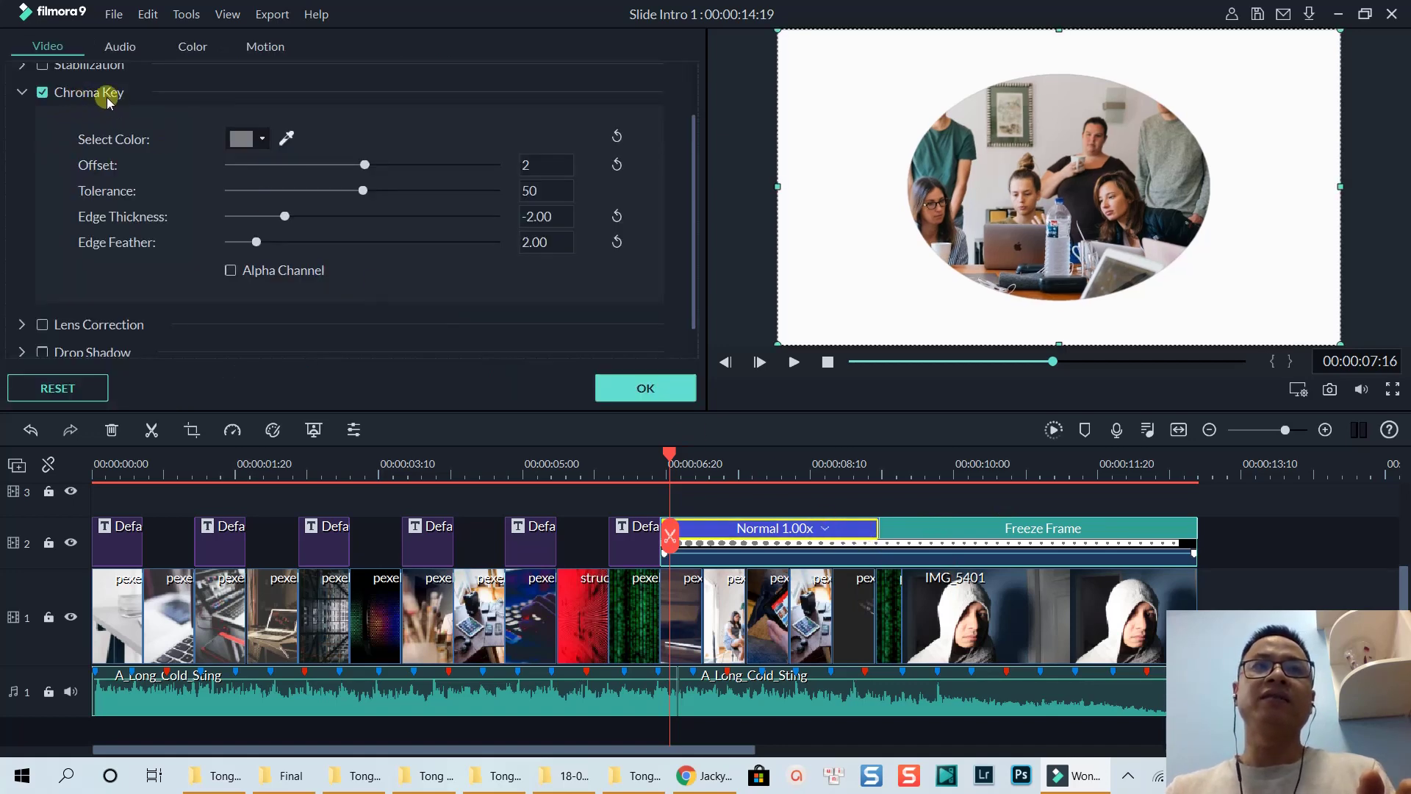
pyautogui.click(42, 92)
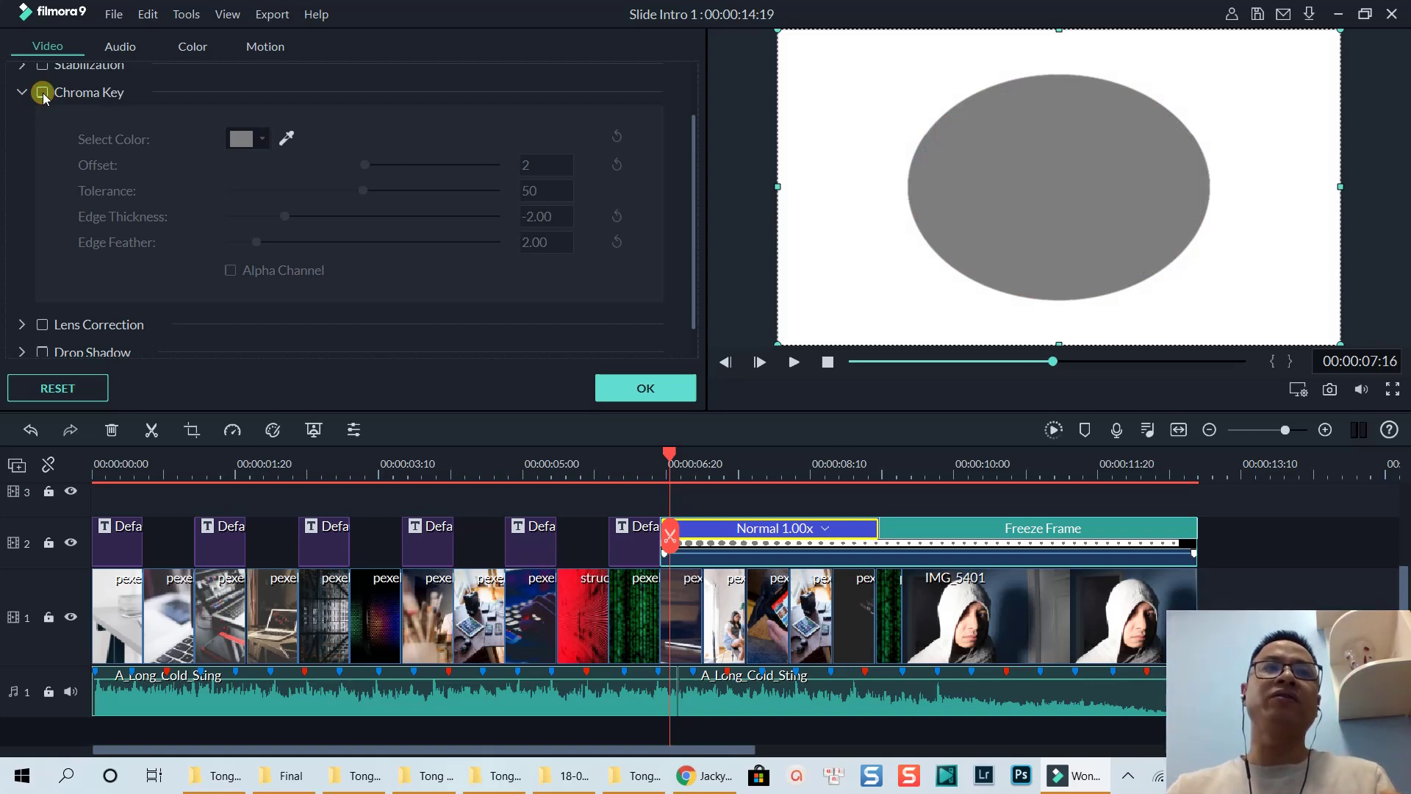
pyautogui.click(43, 93)
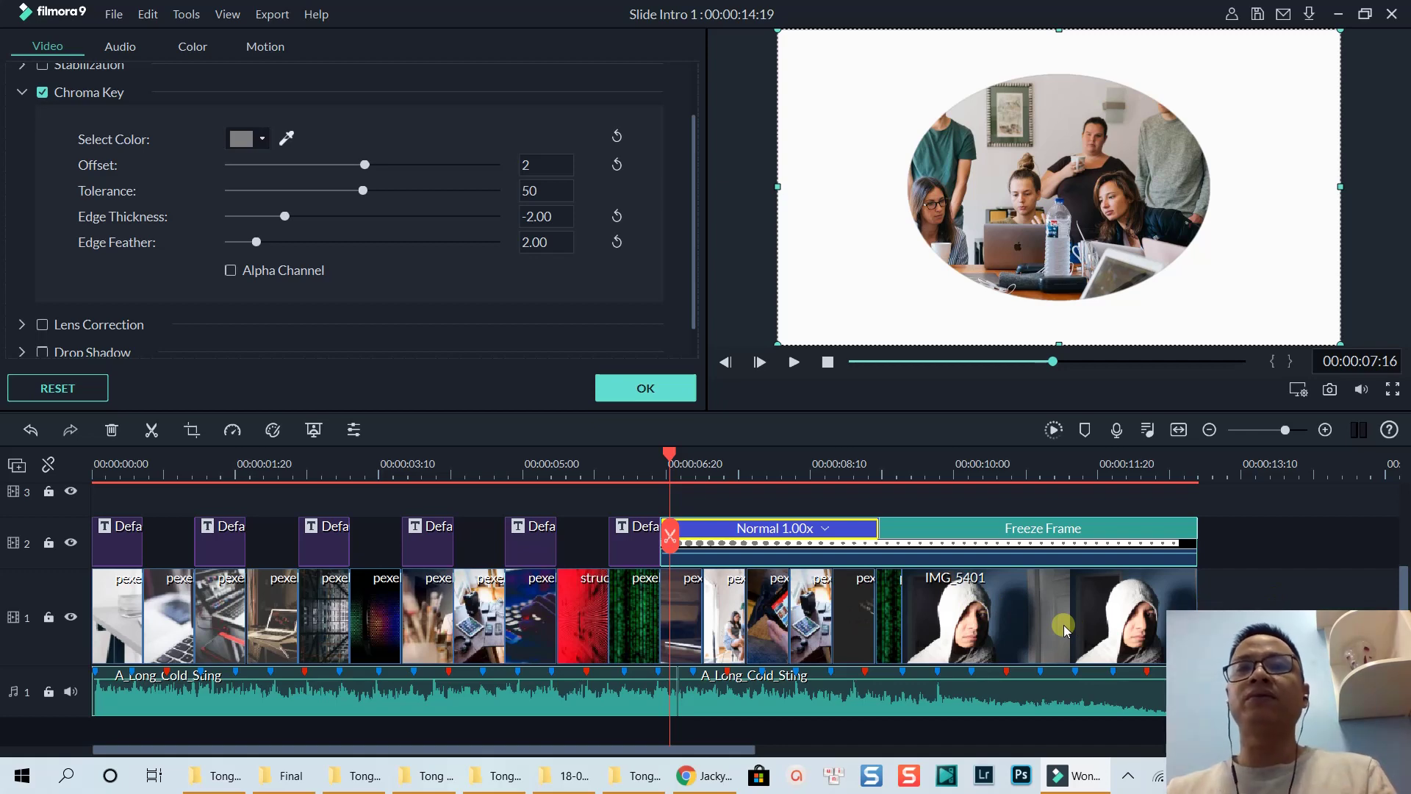
pyautogui.press('space')
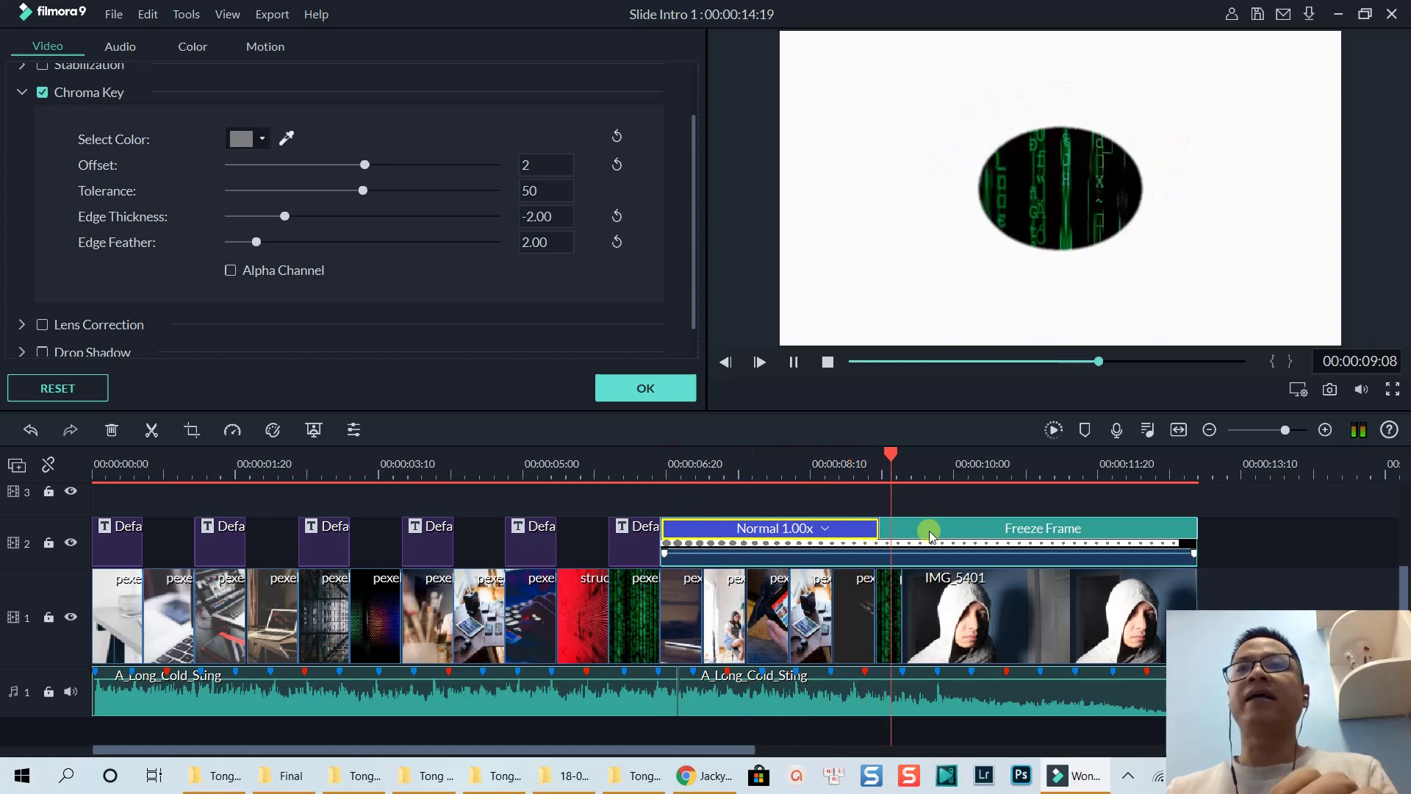
pyautogui.click(599, 616)
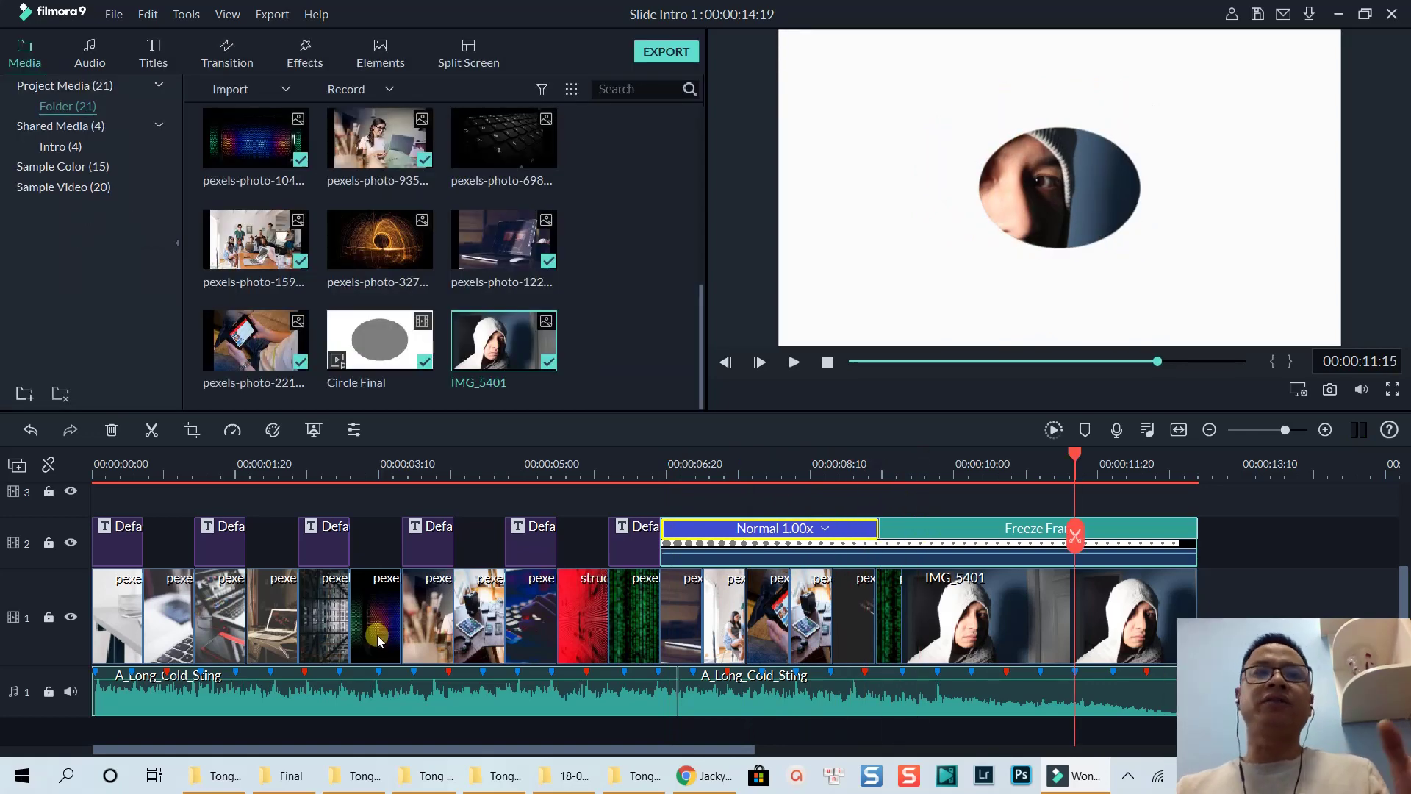